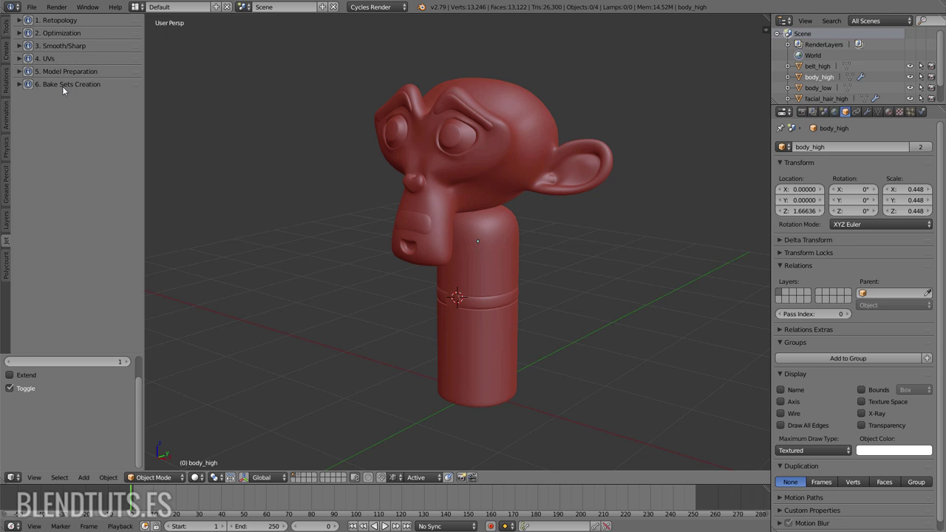
Expand Jet's Model Preparation panel, test Apply Modifiers and undo it, then view body_high's mesh data
click(20, 72)
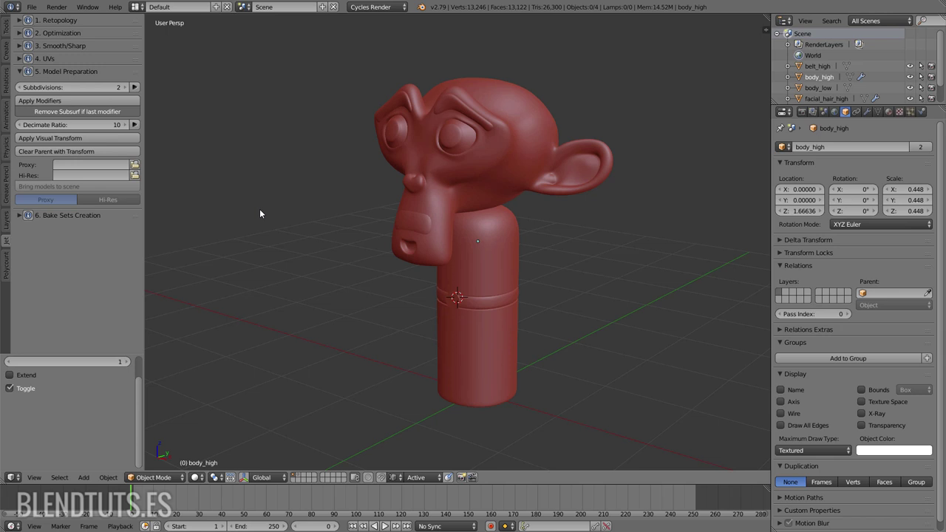
click(921, 146)
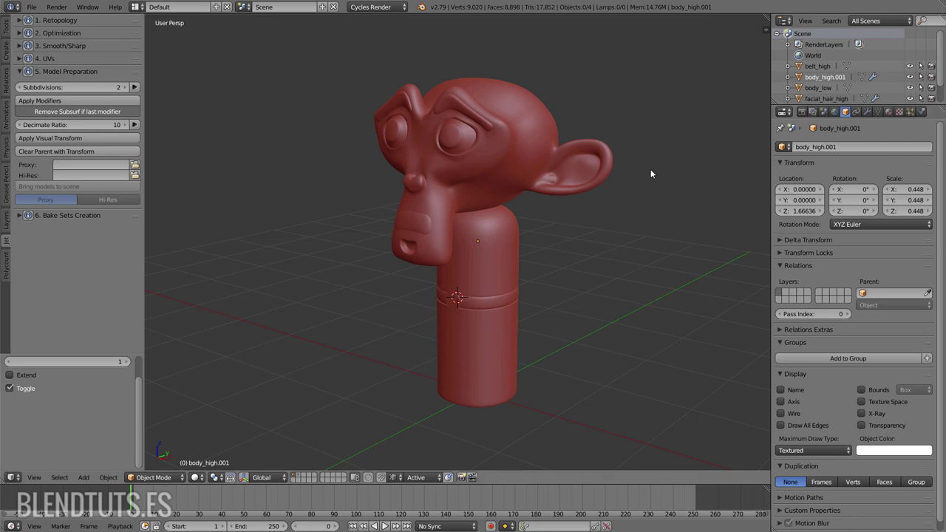
key(ctrl+z)
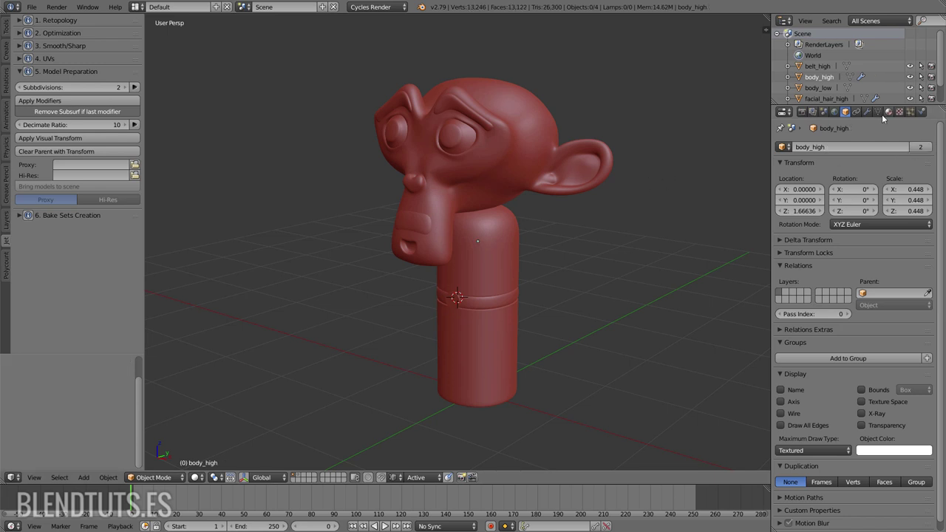
click(877, 112)
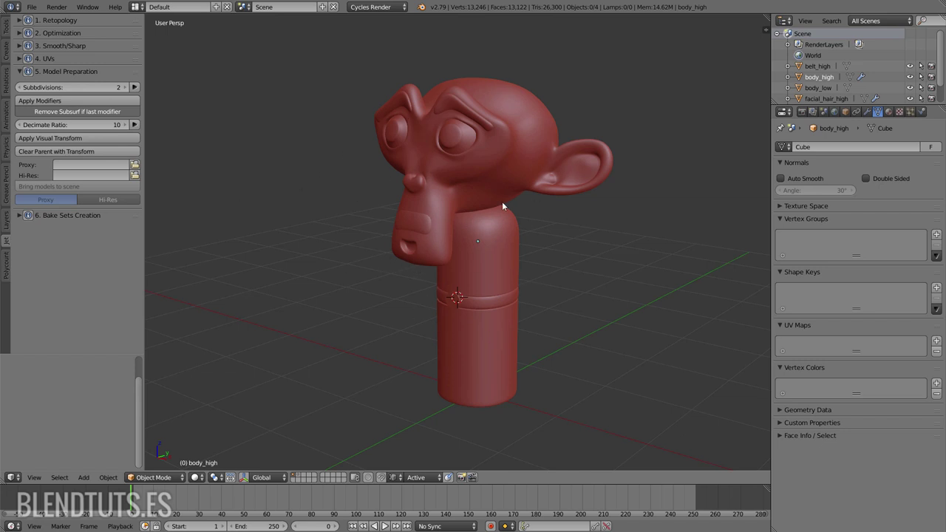
Switch the viewport to the low-poly layer showing the faceted head and body, then open the File menu
click(300, 479)
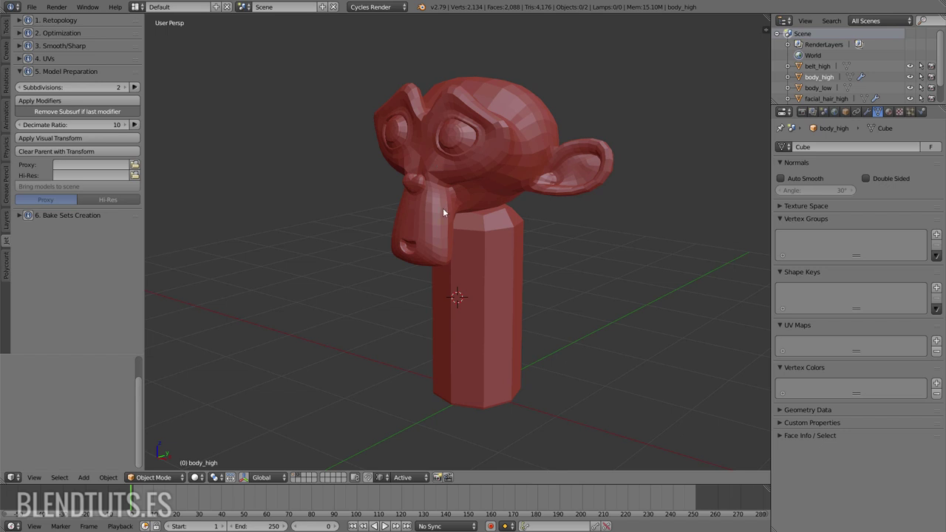
click(32, 7)
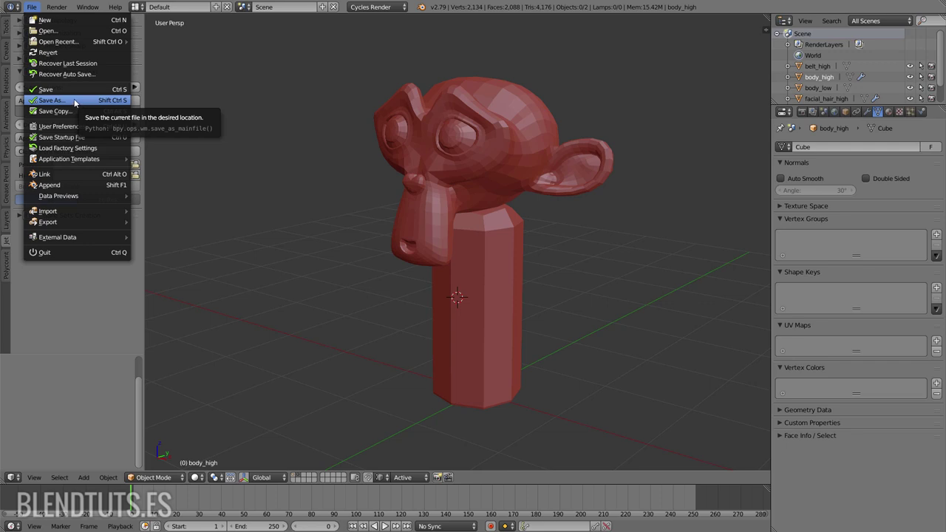
Save the scene as LowPoly.blend in the 02_Jet Addon Showcase folder
click(85, 101)
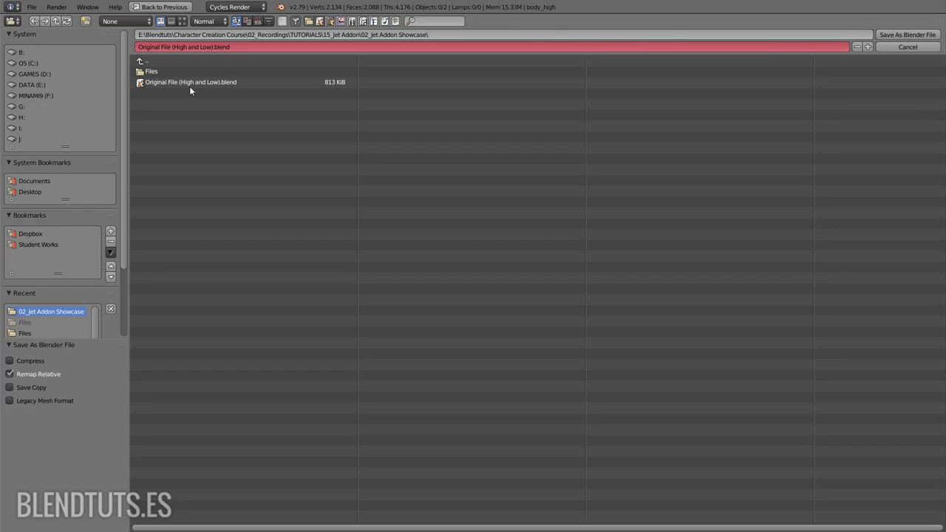
click(194, 46)
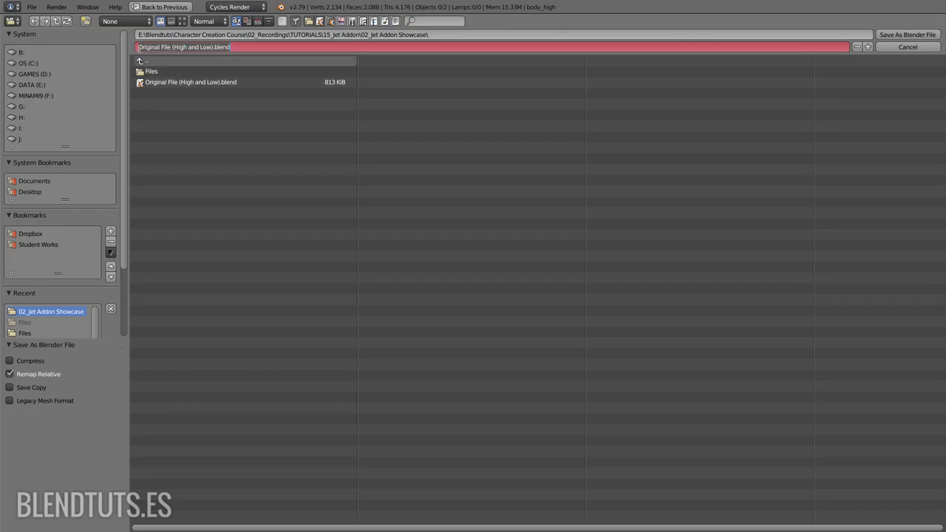
text(LowPoly)
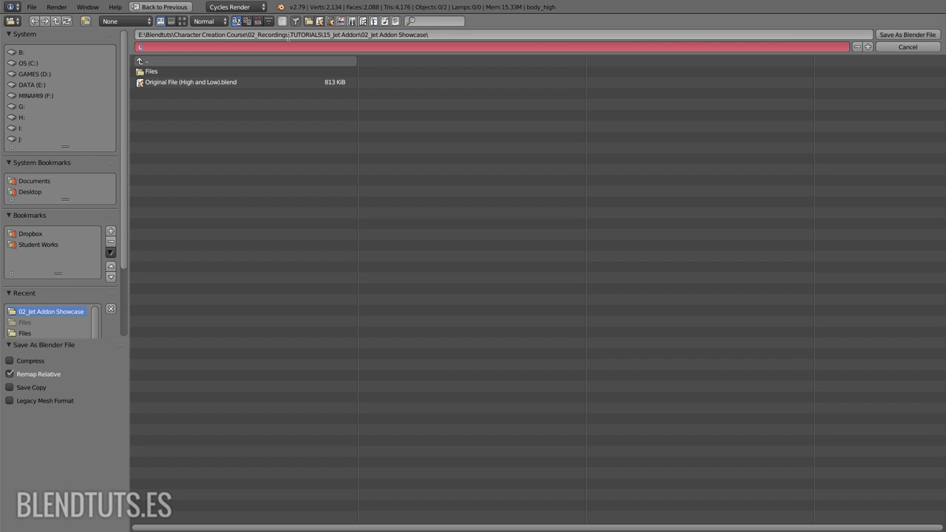
key(Return)
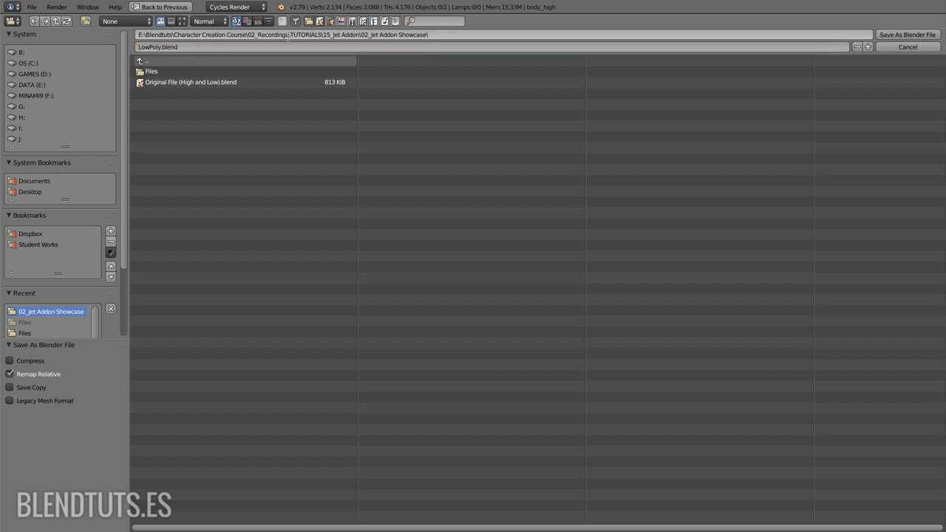
click(906, 35)
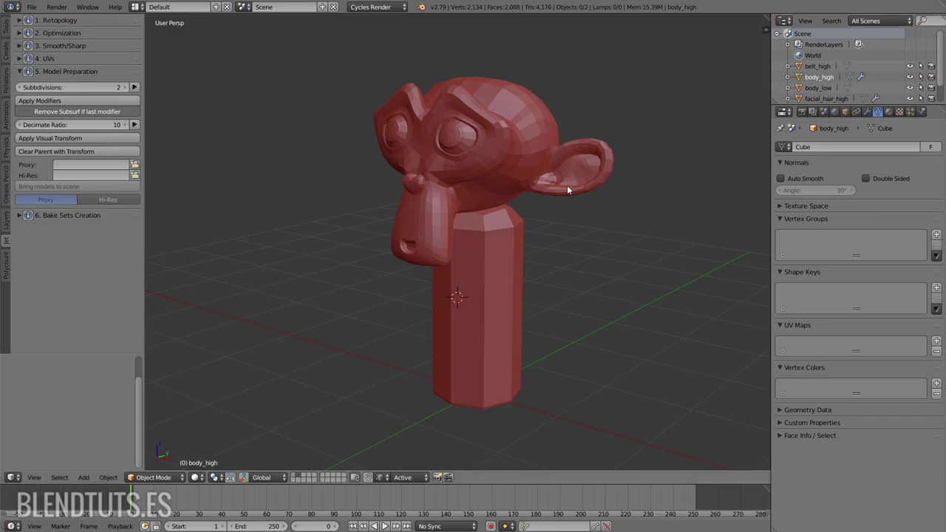
Show the high-poly layer and delete all of its objects
shift+click(296, 477)
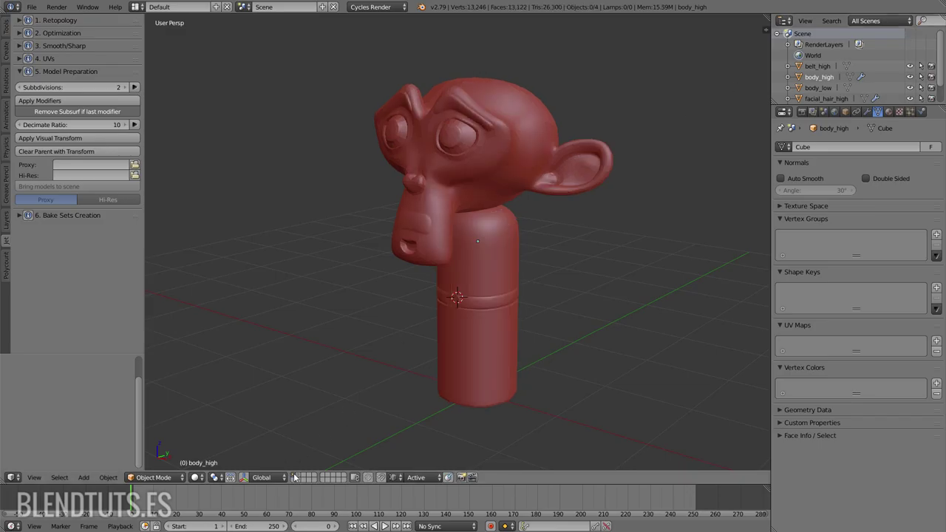
key(a)
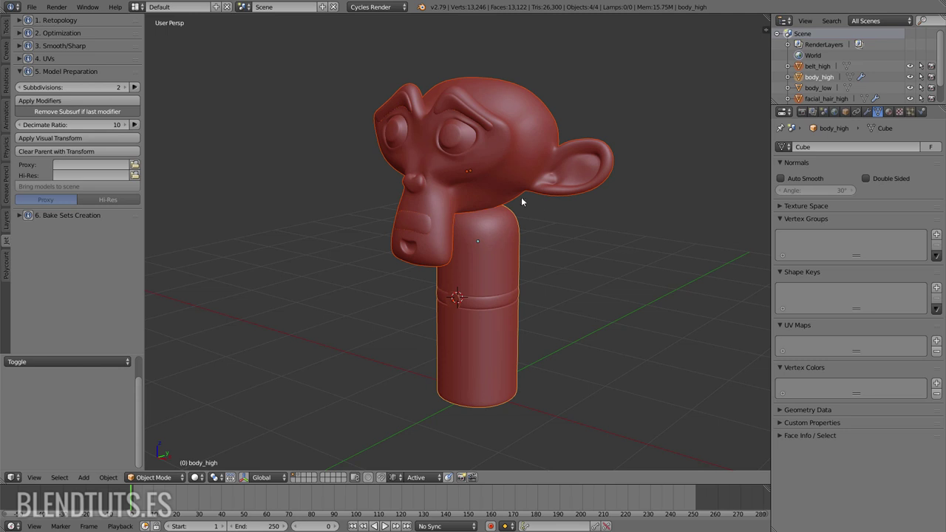
key(x)
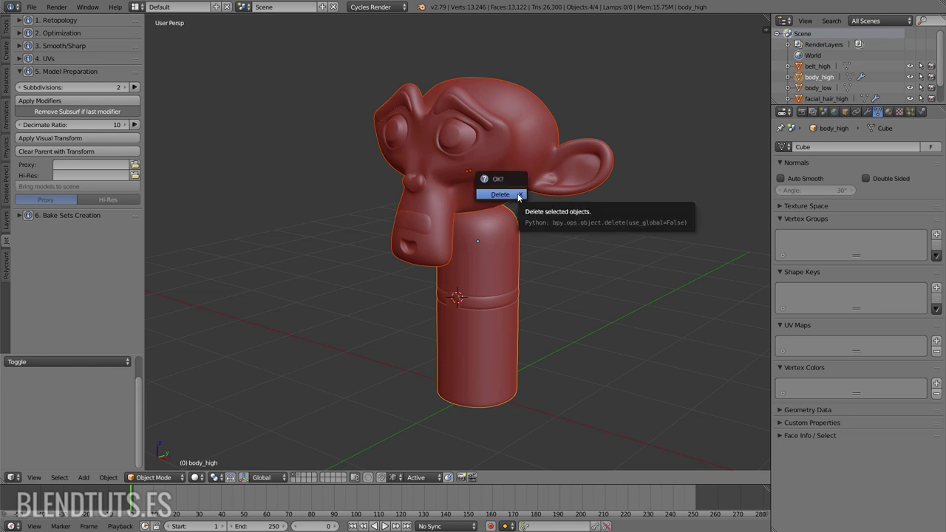
click(501, 195)
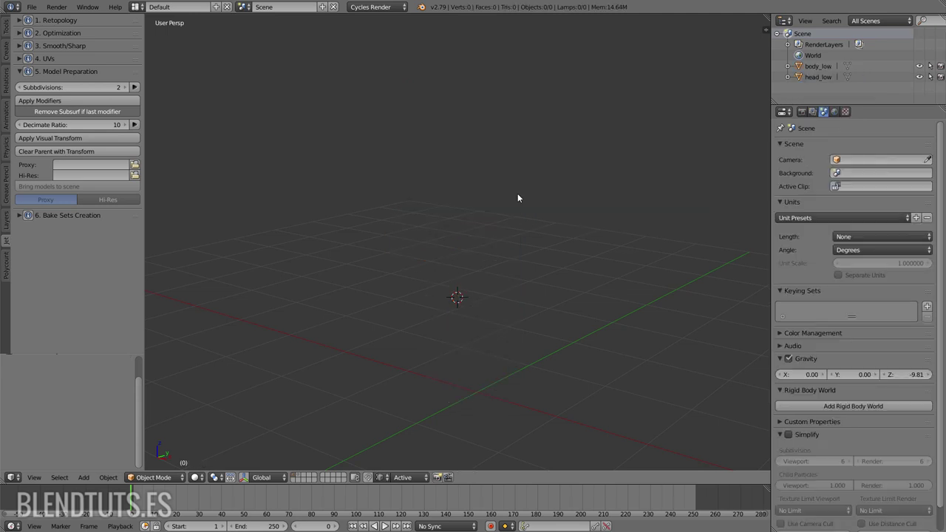
Bring back the deleted high-poly objects with Alt+H and deselect everything
click(814, 76)
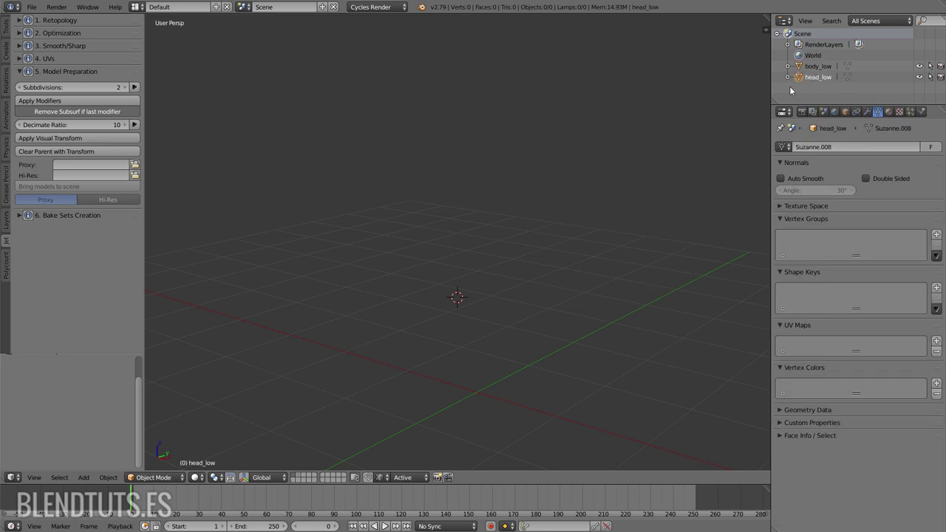
click(299, 476)
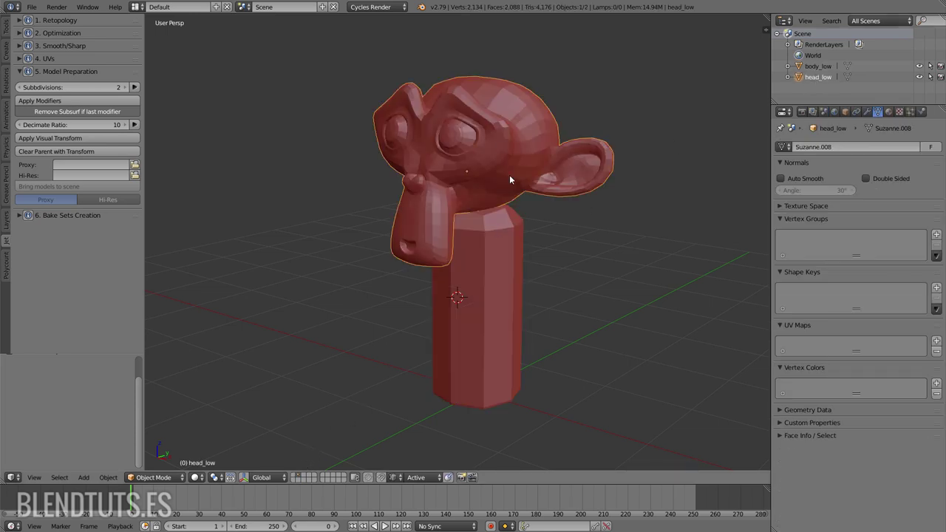
key(a)
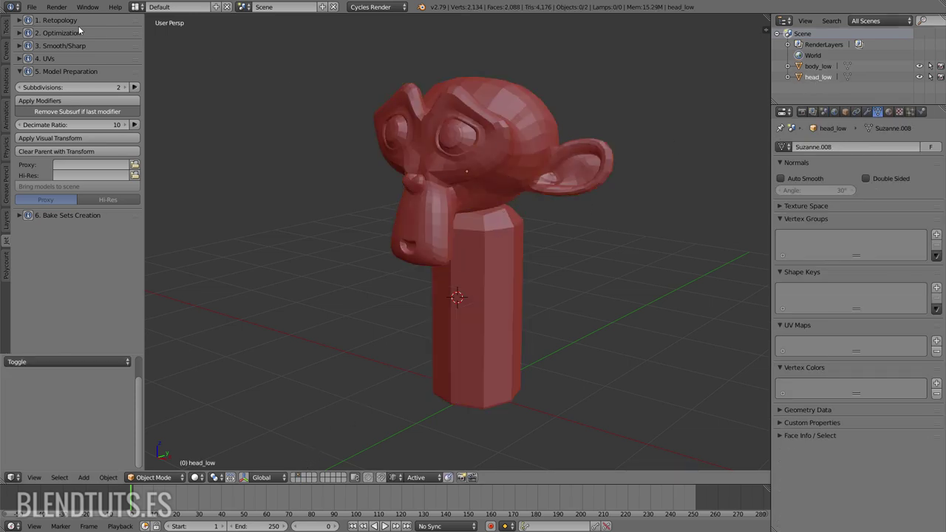
click(32, 6)
key(a)
key(h)
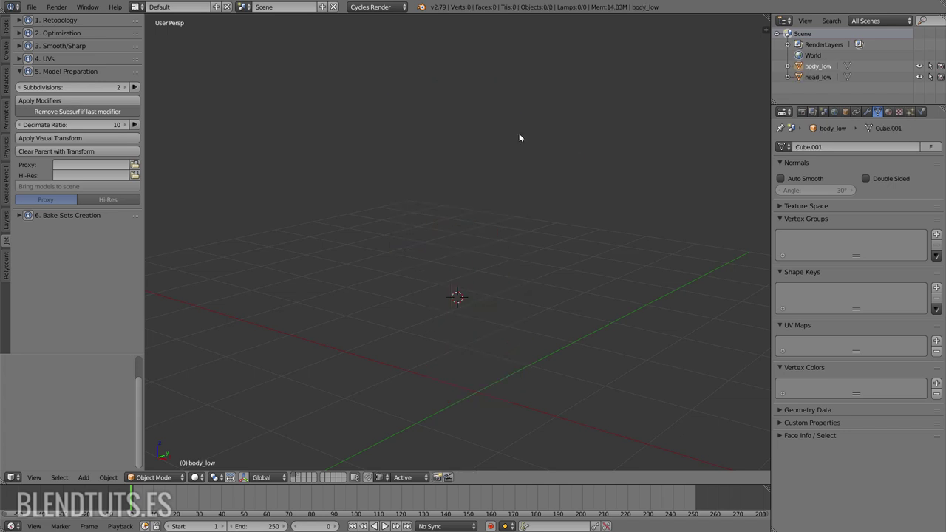
key(alt+h)
key(a)
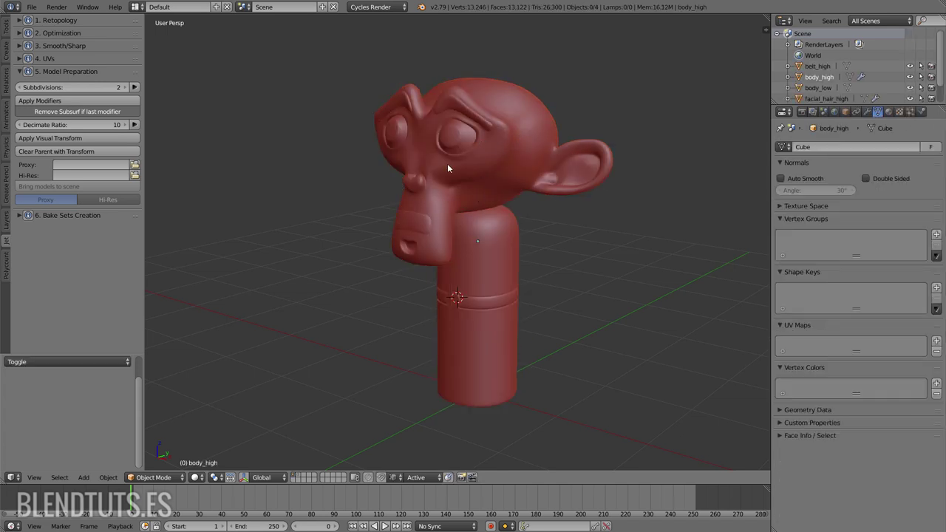
Delete the low-poly head and body from the low-poly layer
click(299, 478)
click(491, 173)
shift+click(487, 255)
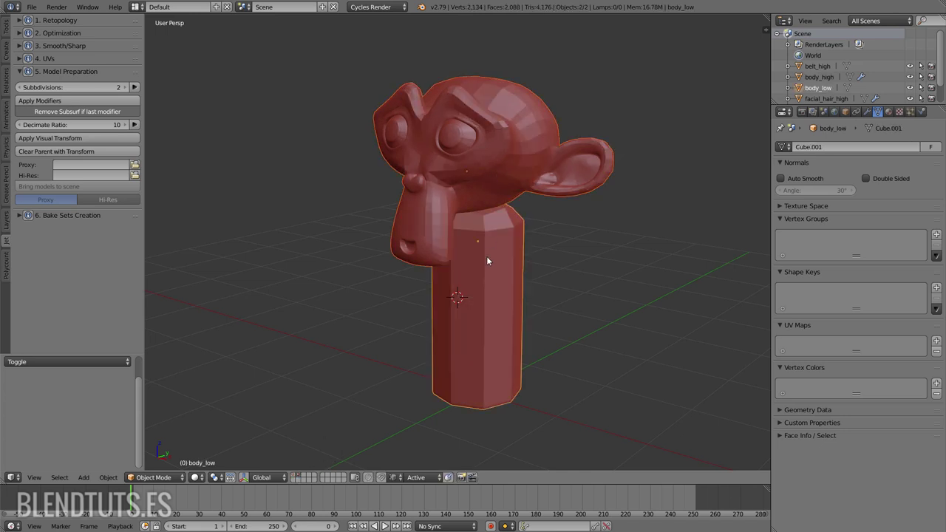
key(x)
click(486, 256)
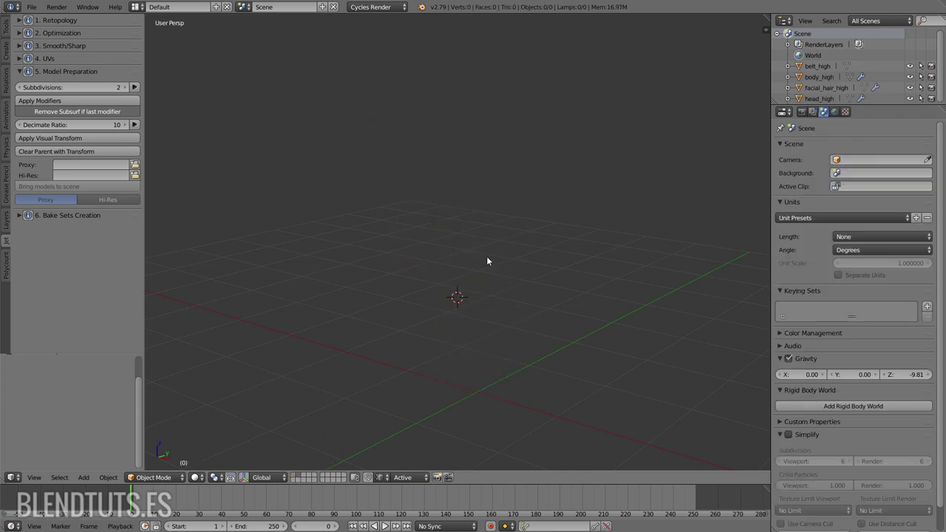
Save the high-poly-only scene as HighPoly.blend
click(32, 8)
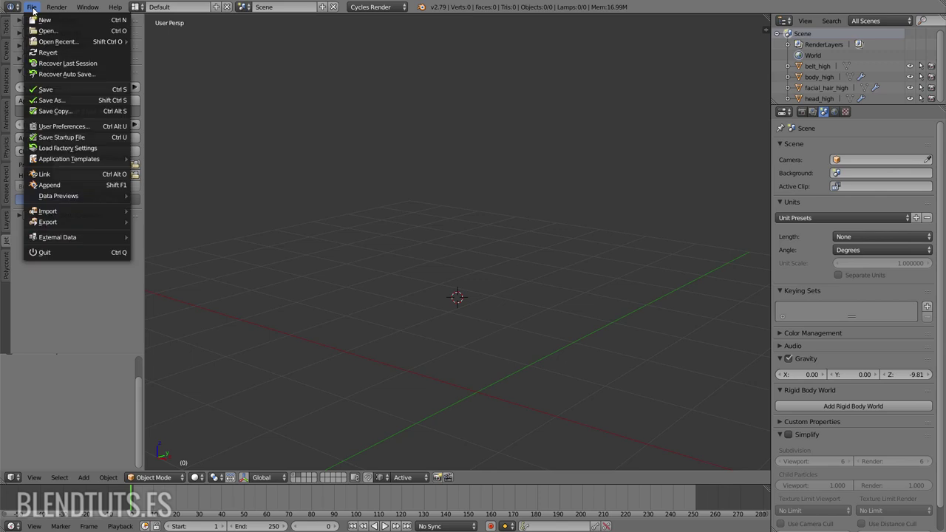
click(77, 99)
click(157, 47)
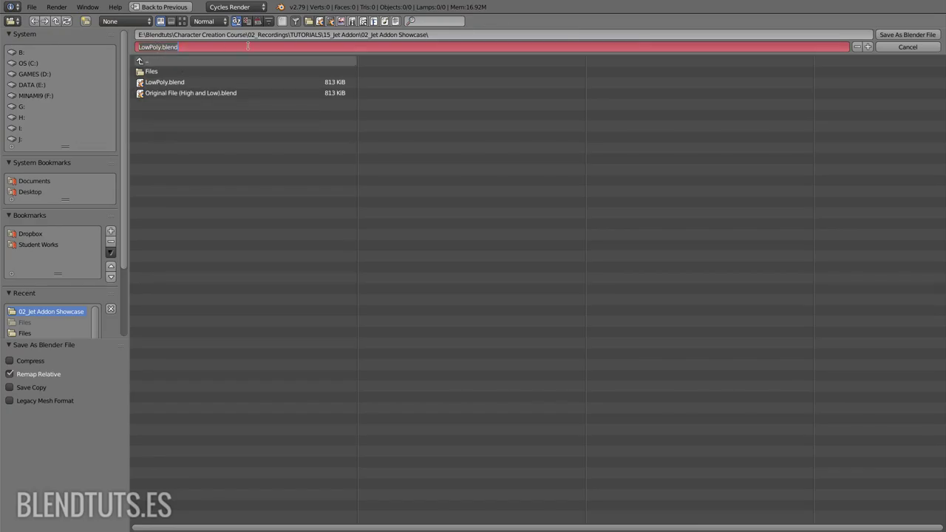
text(HighPoly)
key(Return)
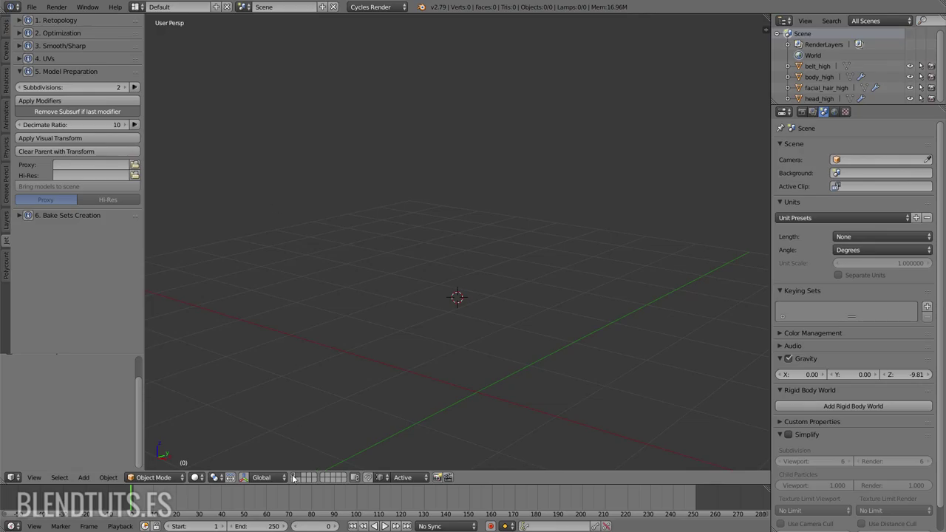
Overwrite HighPoly.blend, then select the high-poly head, body and facial hair in turn
key(ctrl+s)
click(440, 297)
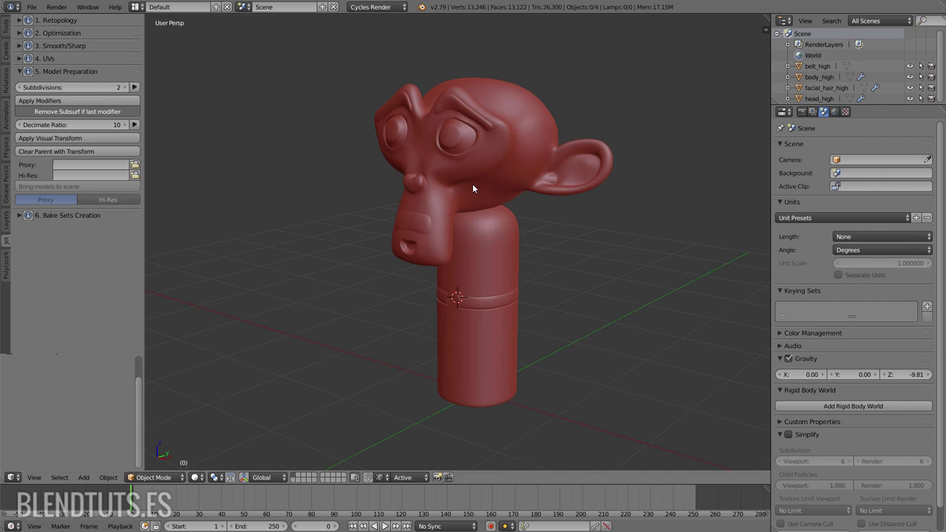
right_click(469, 185)
right_click(445, 234)
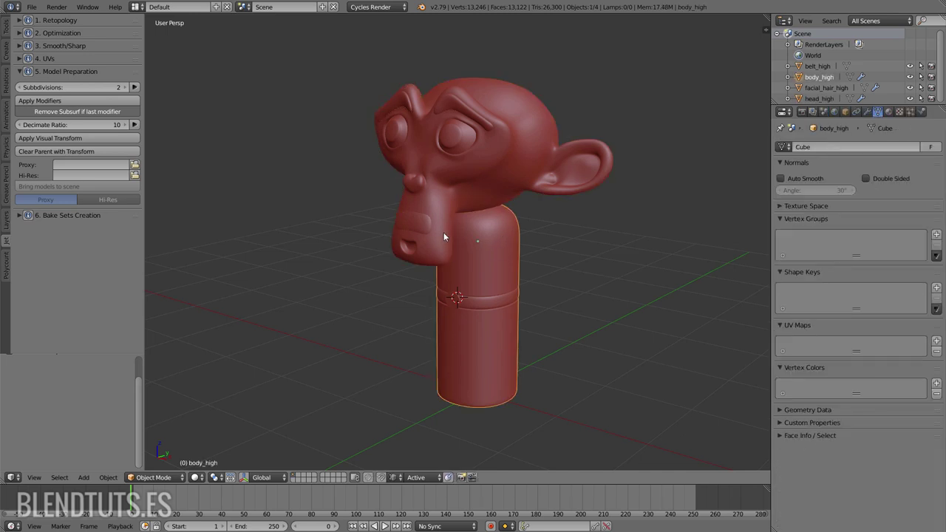
right_click(428, 219)
right_click(493, 177)
right_click(497, 238)
Save the high-poly scene under a new name starting 'Pr', then select the head and facial hair
click(32, 7)
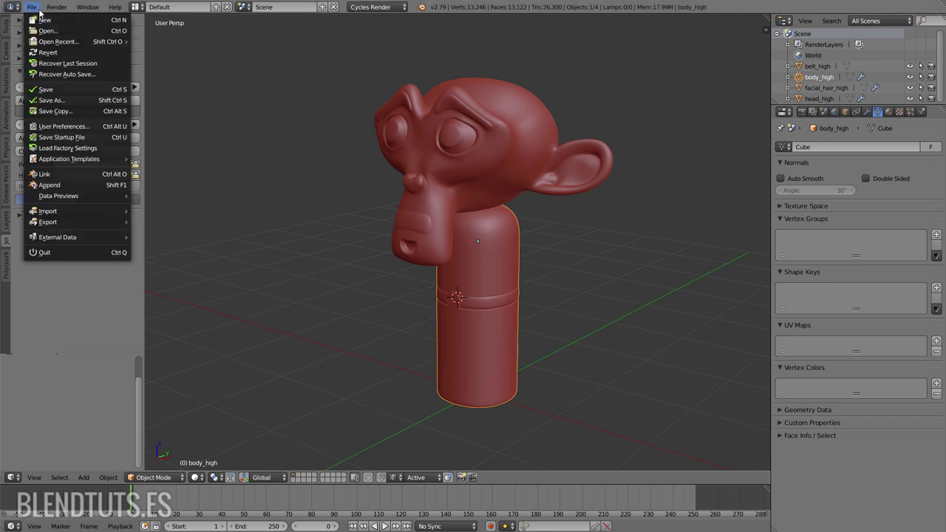
click(74, 101)
click(152, 48)
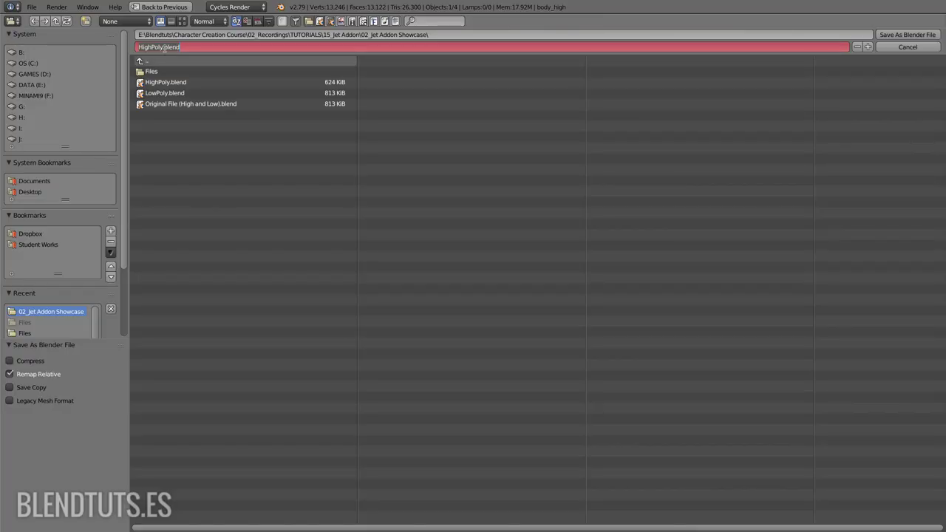
text(Proxy)
key(Return)
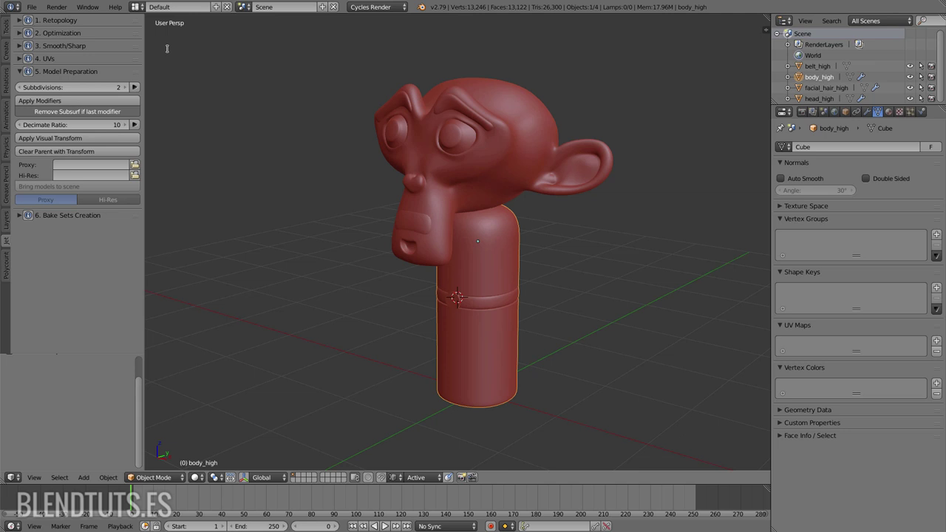
right_click(487, 135)
right_click(483, 124)
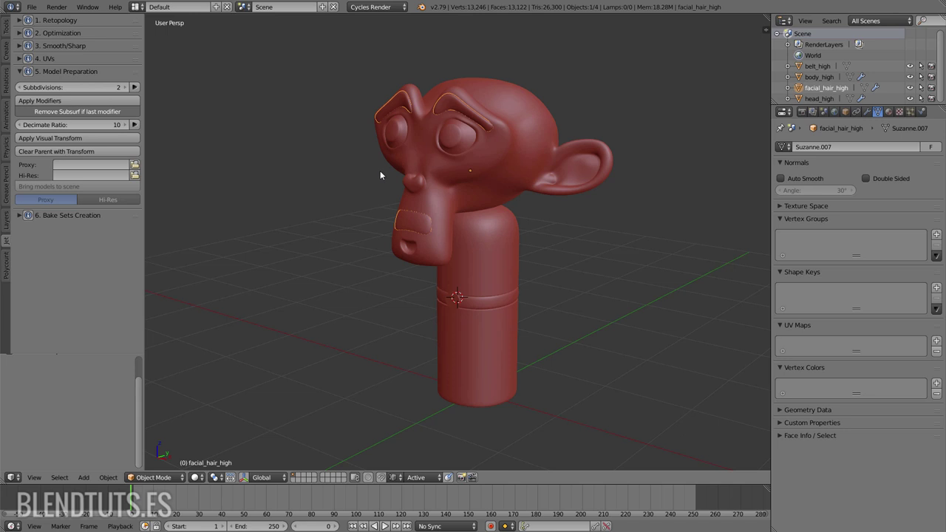
right_click(500, 166)
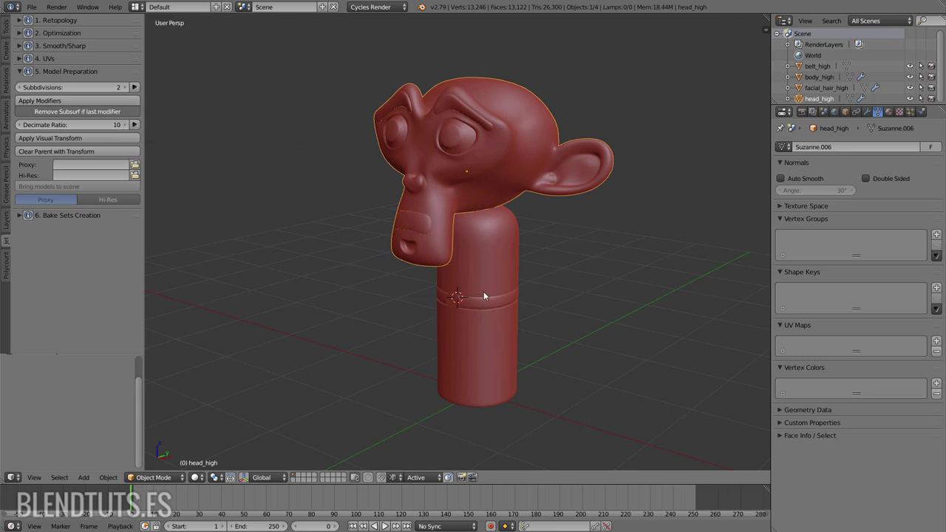
Zoom the 3D view closer to the sculpted high-poly monkey head
scroll(478, 182, up, 2)
scroll(519, 160, up, 2)
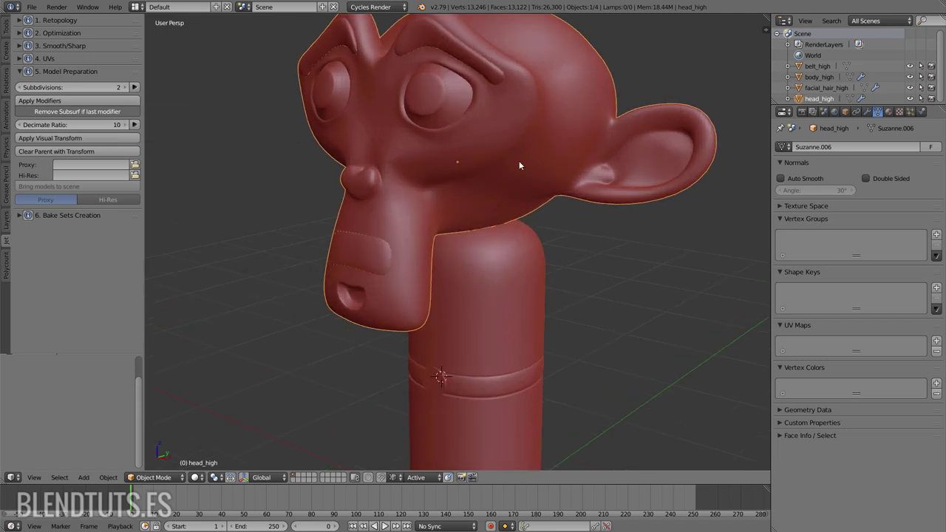
scroll(512, 250, down, 2)
scroll(515, 248, up, 1)
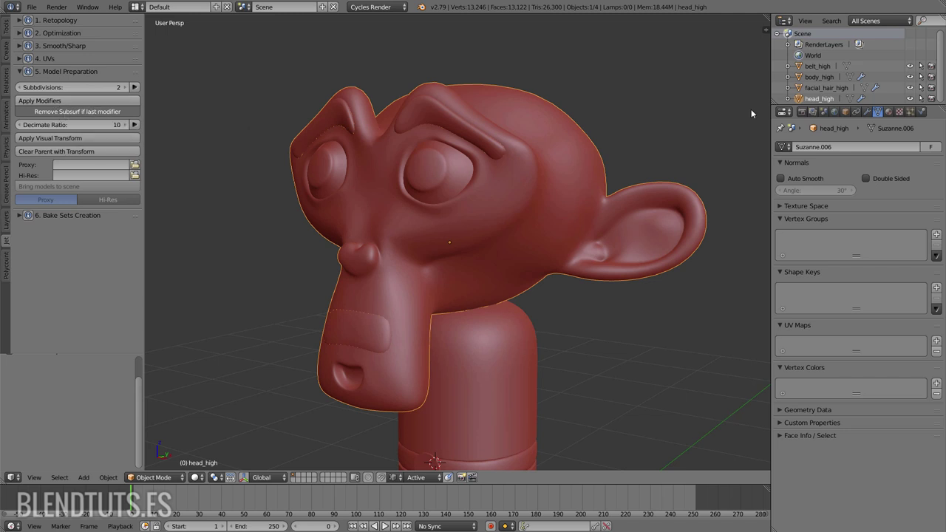
Inspect head_high's Subsurf modifier with 2 view and render subdivisions in the Modifiers tab
click(867, 113)
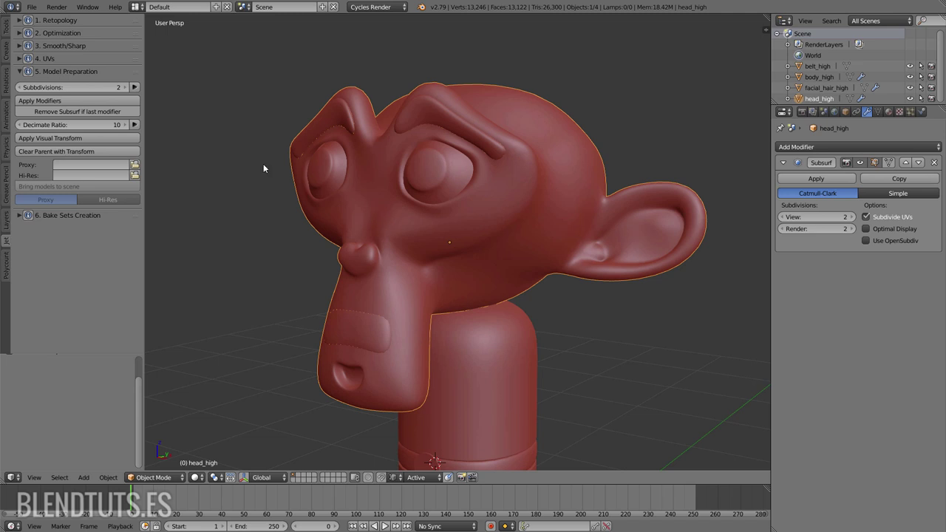
click(58, 111)
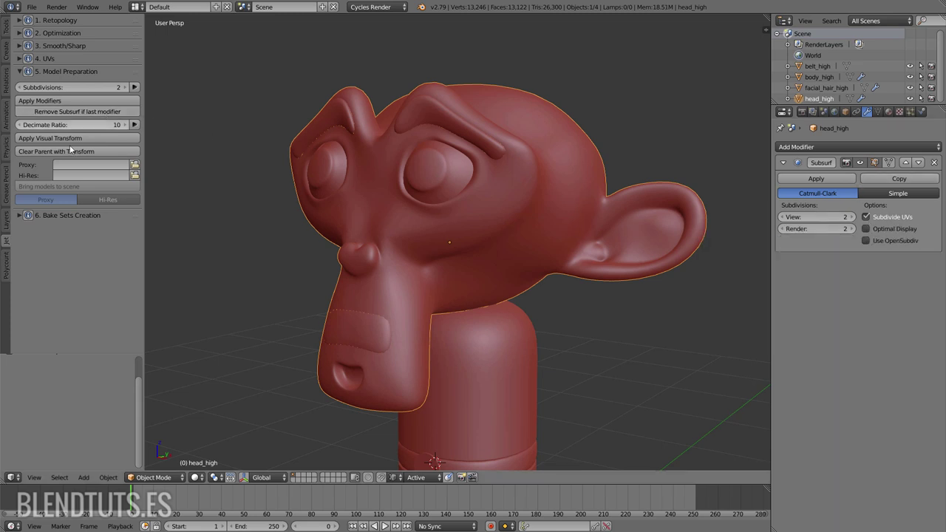
Apply the modifiers on all four high-poly objects via Jet and check each object's modifier stack
key(a)
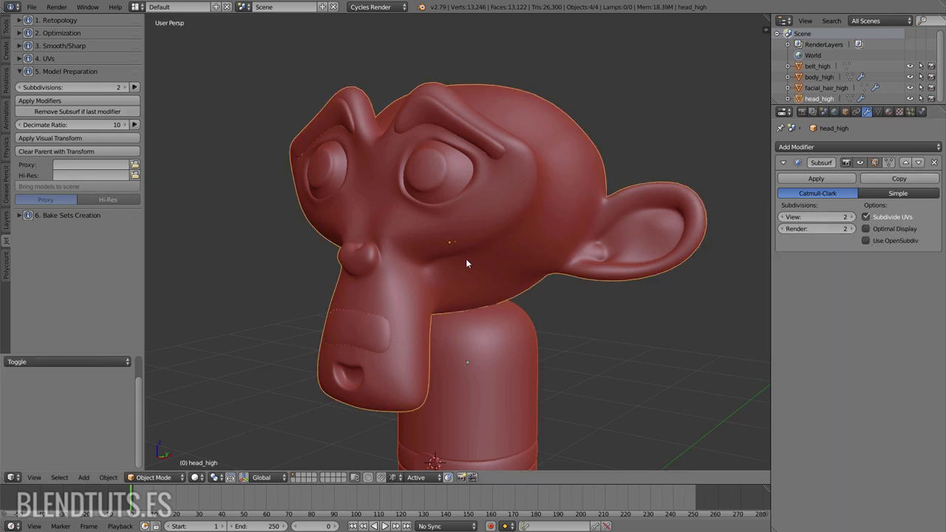
scroll(523, 233, down, 3)
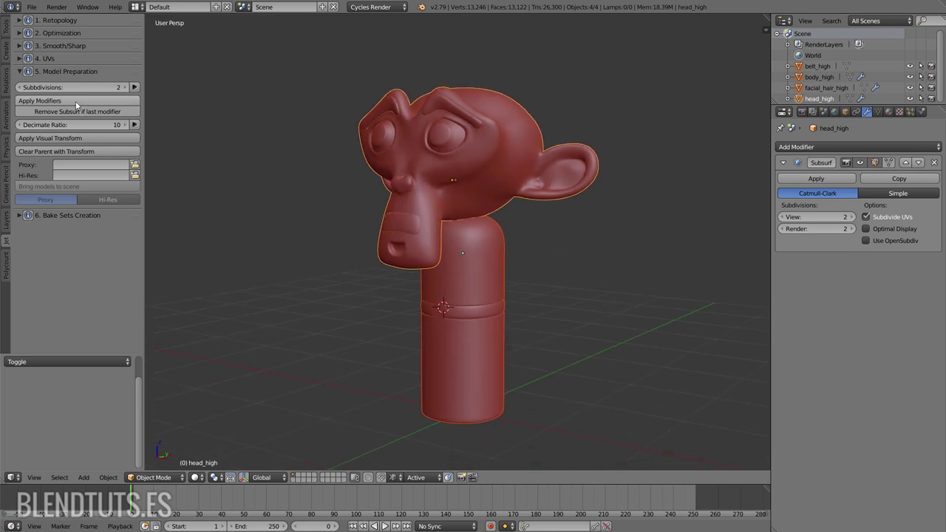
click(82, 110)
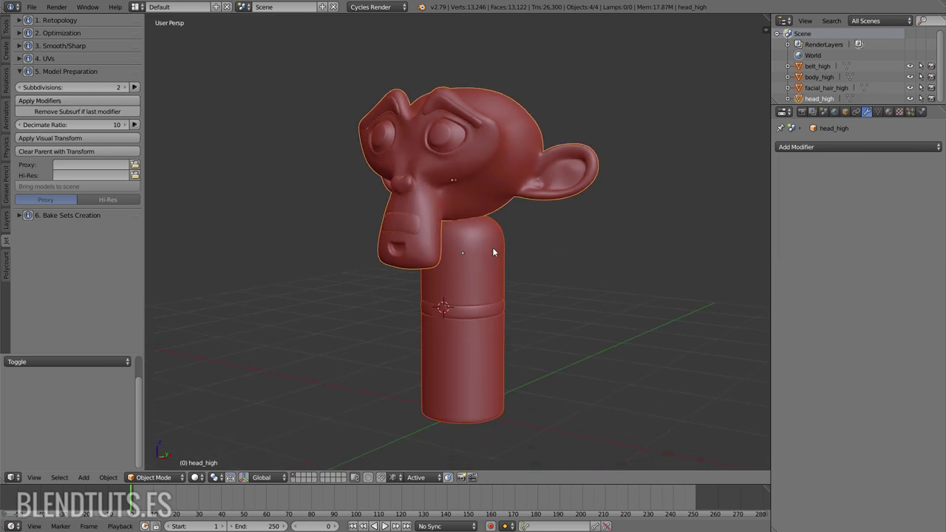
right_click(442, 314)
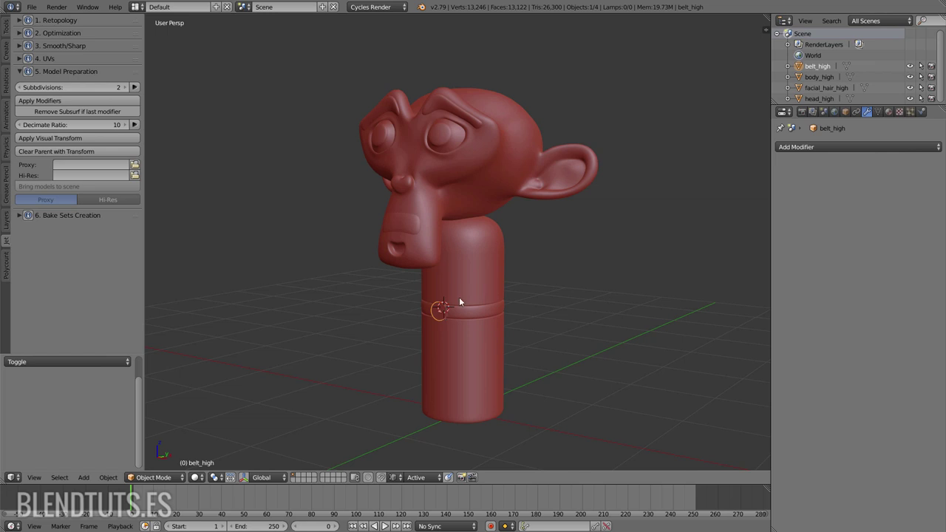
right_click(481, 251)
right_click(506, 186)
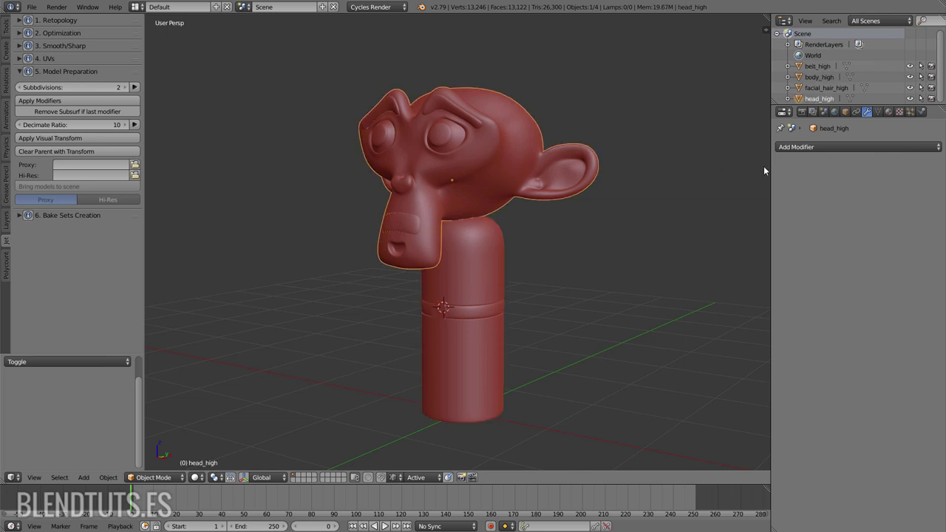
right_click(461, 241)
key(a)
key(a)
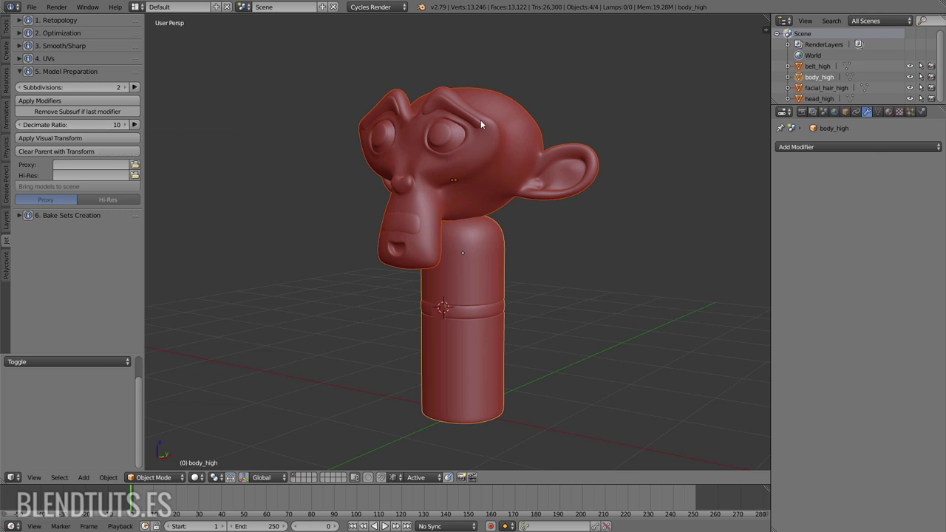
Change Jet's Model Preparation subdivision count to 1, then back to 2
scroll(489, 160, up, 2)
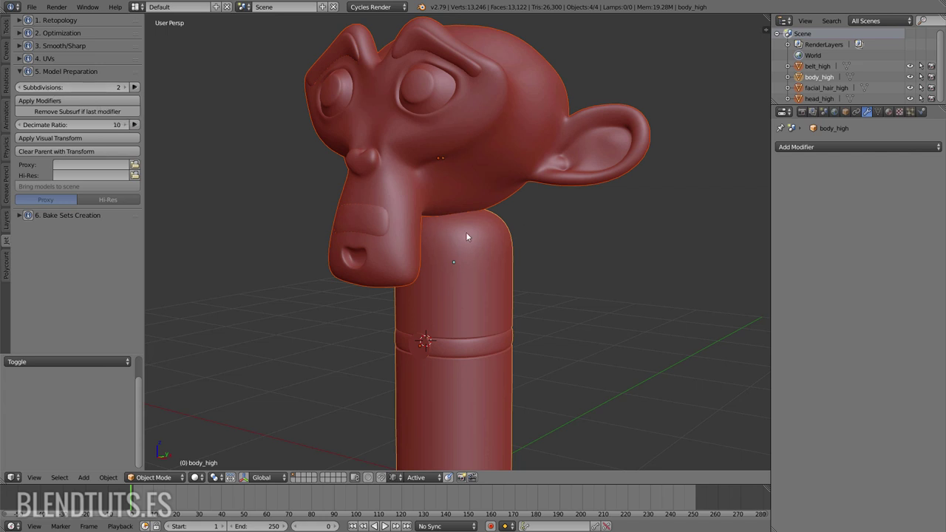
click(18, 87)
click(133, 87)
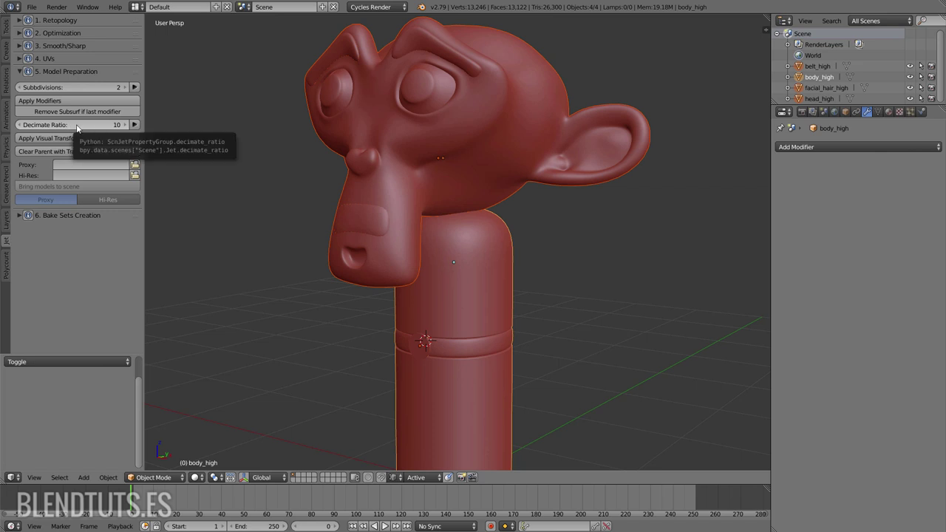
Decimate all selected high-poly objects with ratio 10 and apply their visual transforms
click(135, 125)
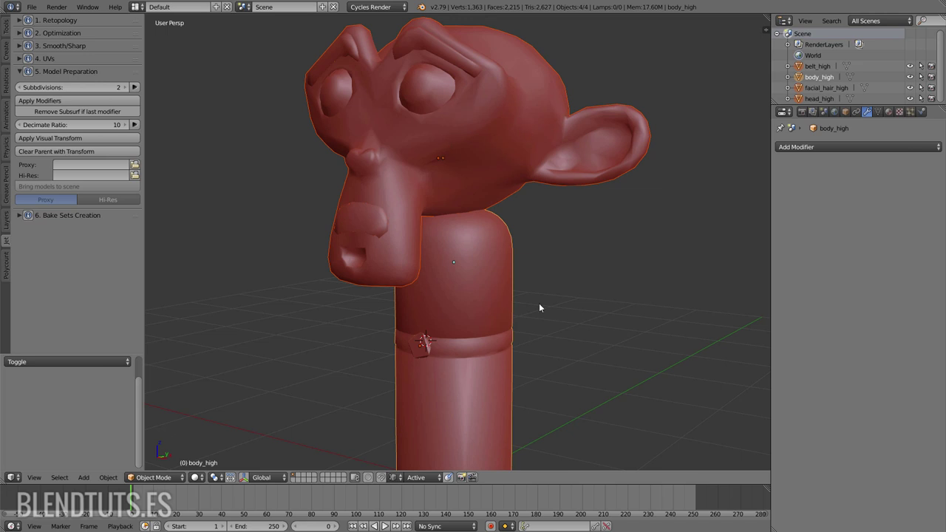
click(84, 142)
Select the head alone, trial-move it, undo the move, and deselect everything
click(458, 152)
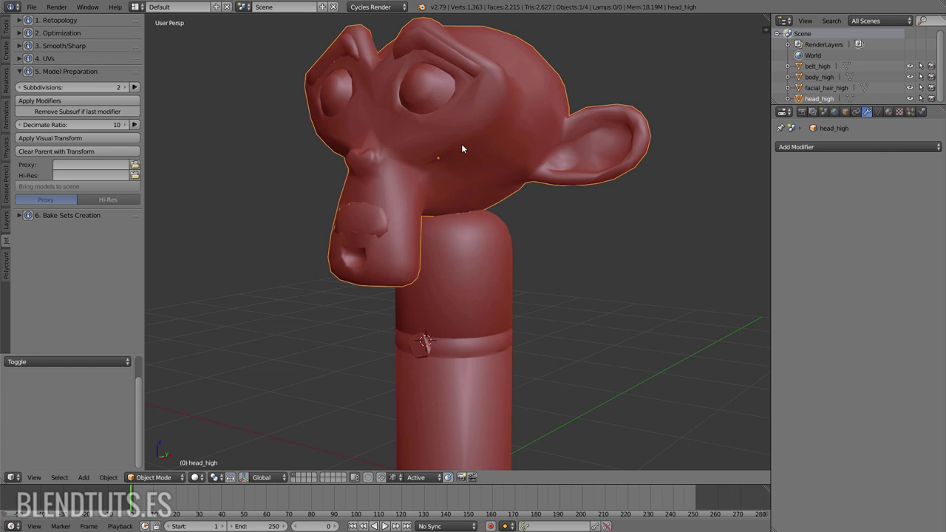
click(476, 260)
click(491, 167)
drag(511, 150, 629, 100)
key(ctrl+z)
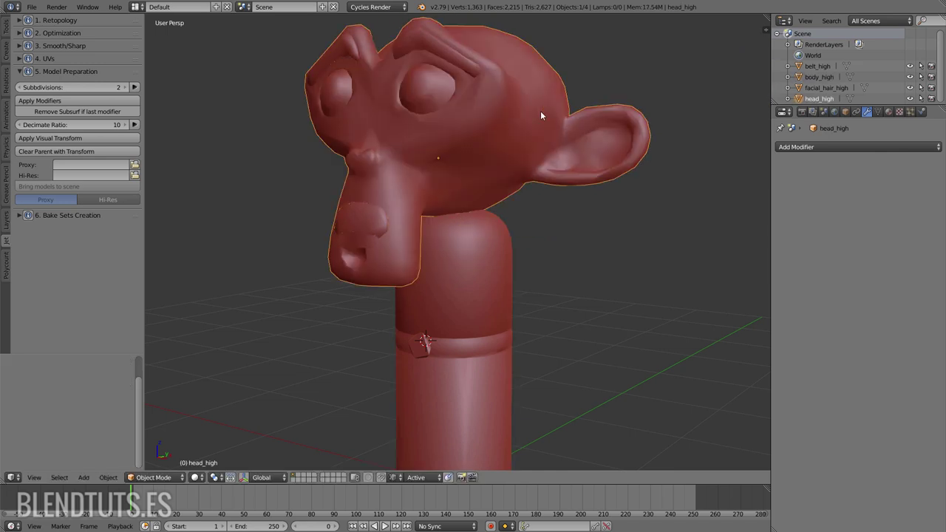
right_click(349, 216)
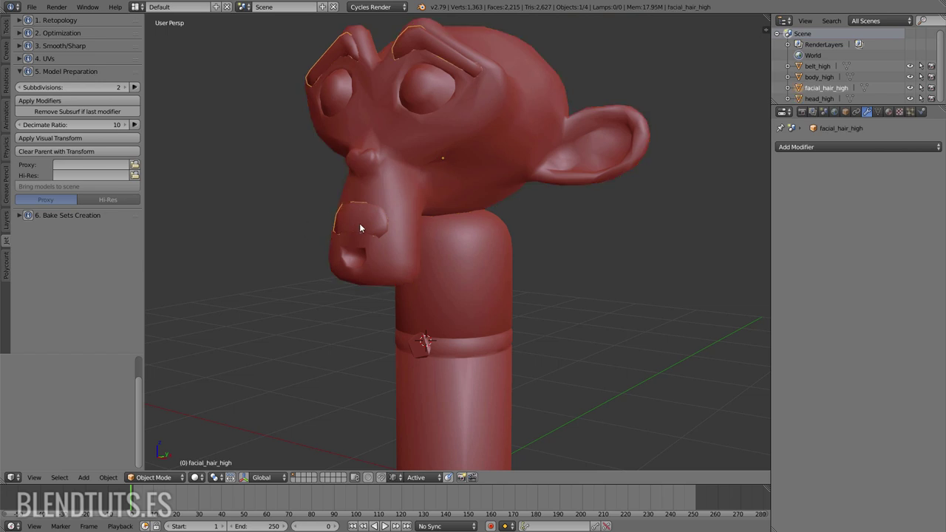
key(a)
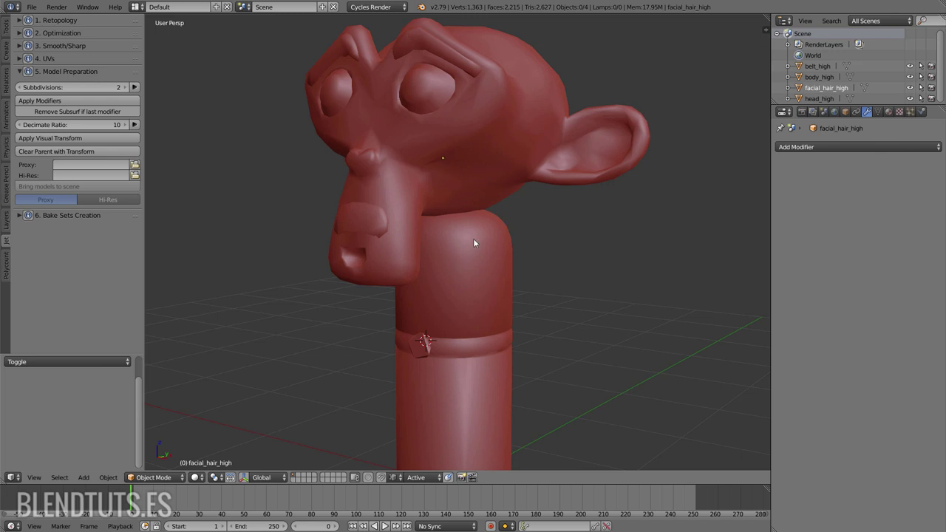
Save the decimated Suzanne scene over the existing file
scroll(490, 238, down, 4)
scroll(496, 232, up, 2)
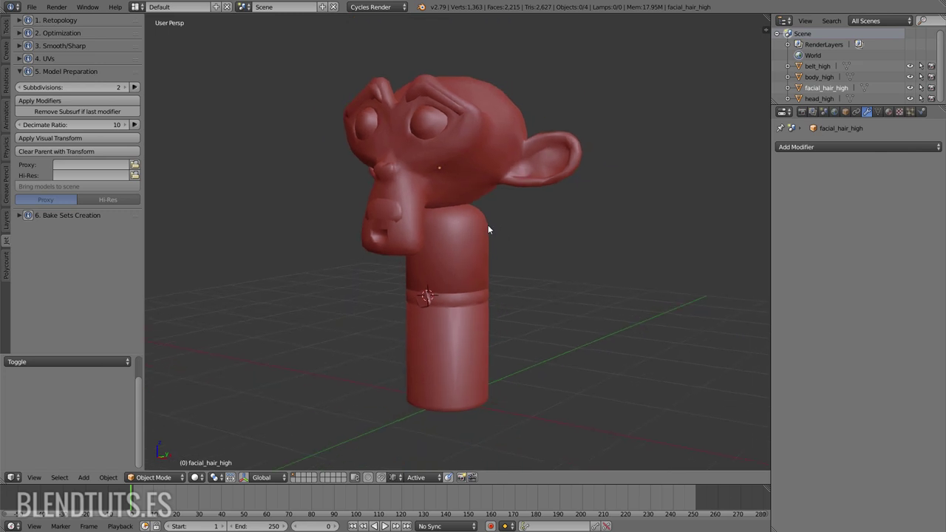
scroll(465, 226, up, 2)
middle_drag(483, 229, 493, 225)
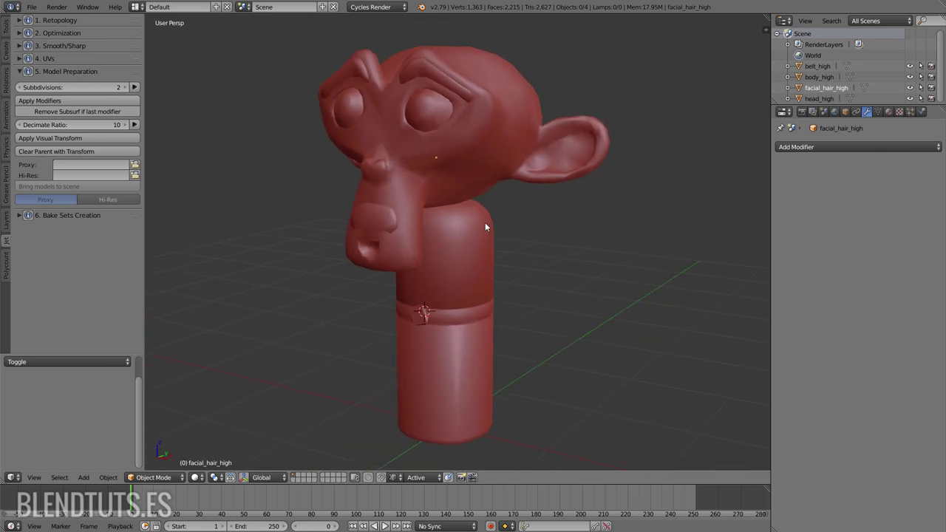
key(ctrl+s)
click(495, 225)
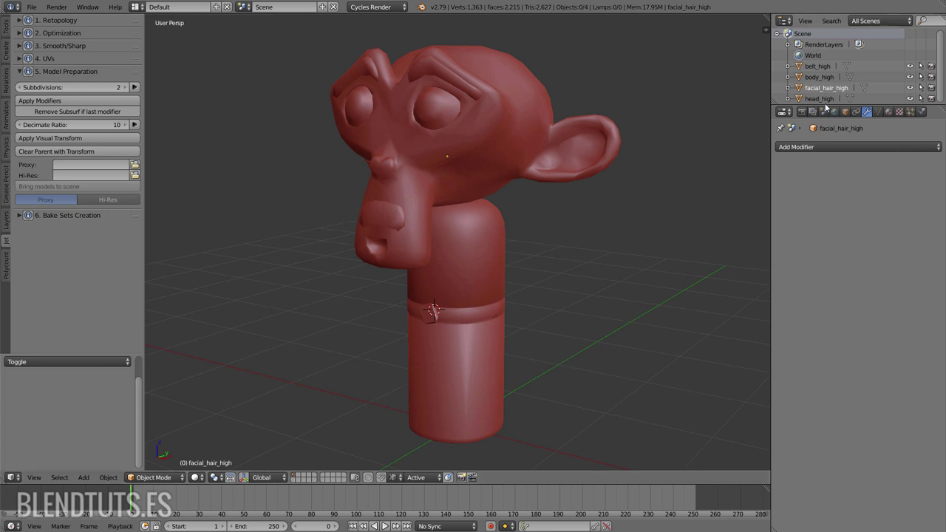
Enlarge the outliner, set it to Blender File mode, and expand the objects list
drag(854, 105, 855, 123)
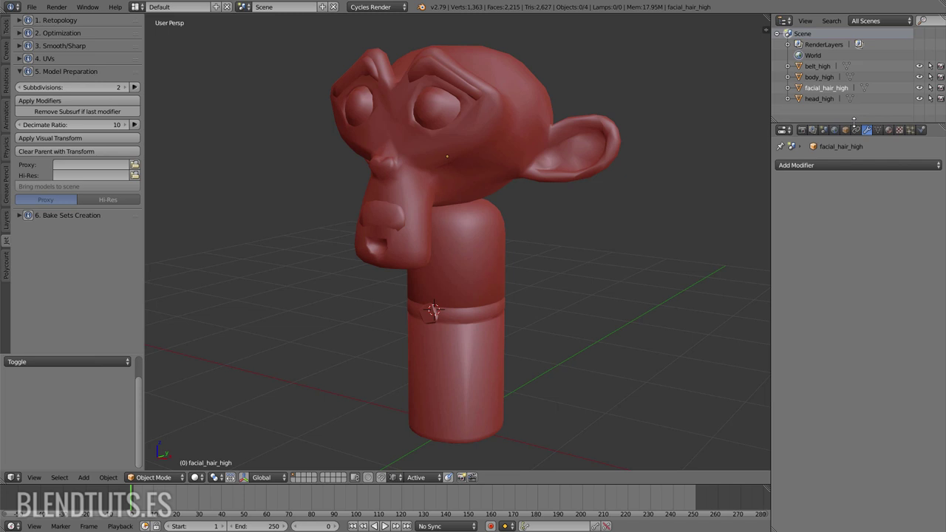
click(875, 21)
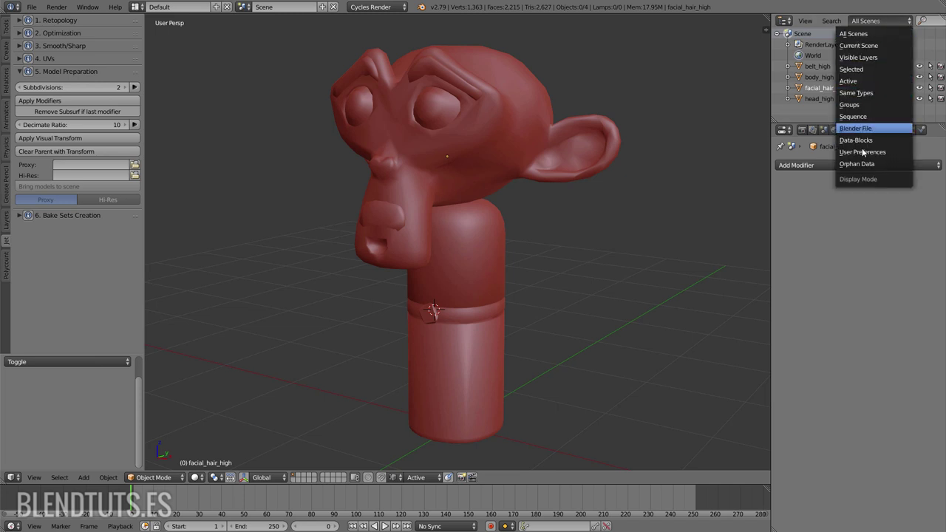
click(856, 29)
click(880, 21)
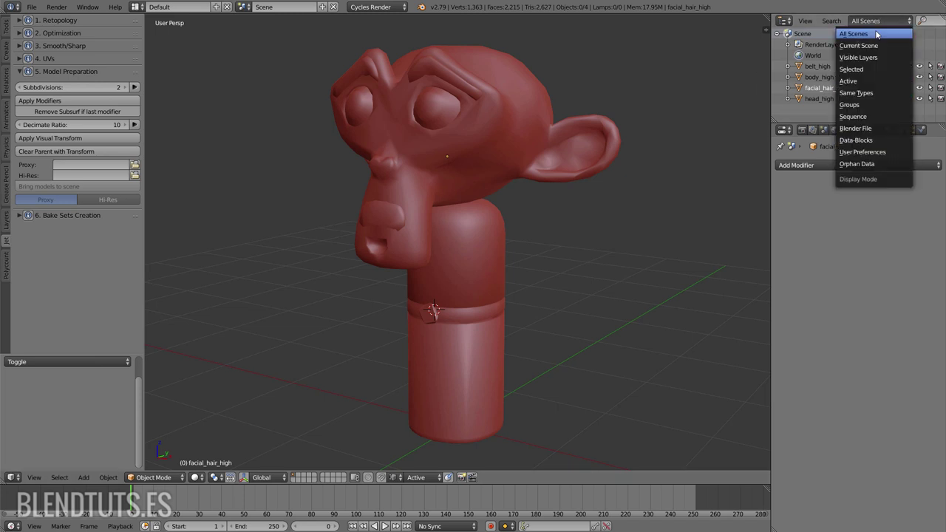
click(877, 130)
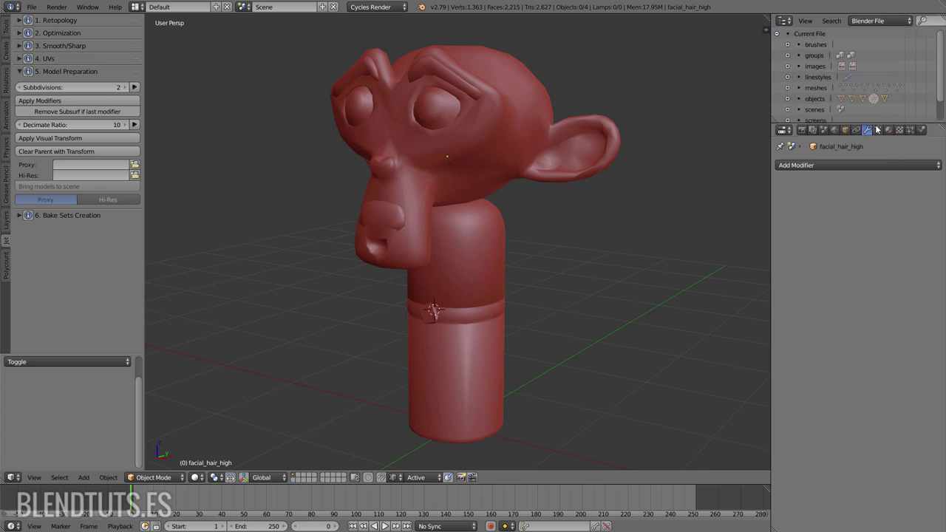
scroll(842, 79, down, 2)
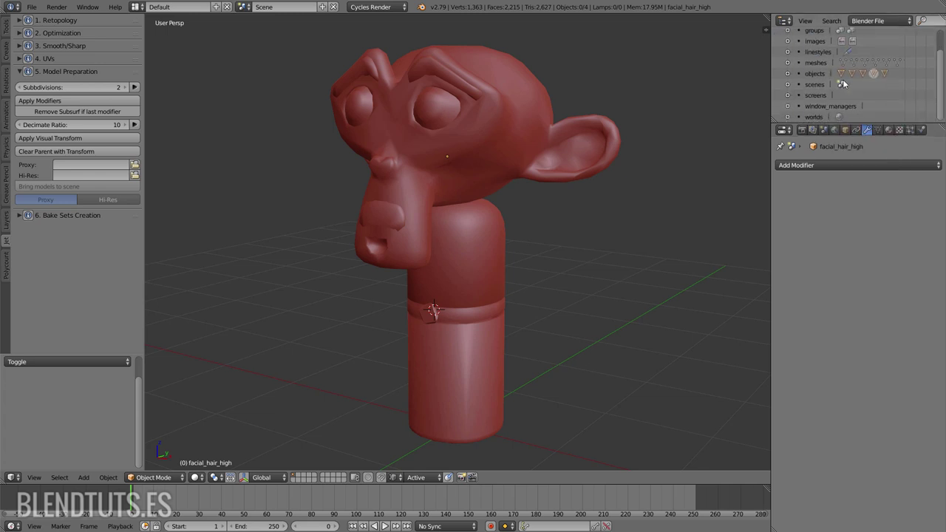
click(788, 78)
scroll(823, 74, down, 1)
scroll(825, 81, down, 1)
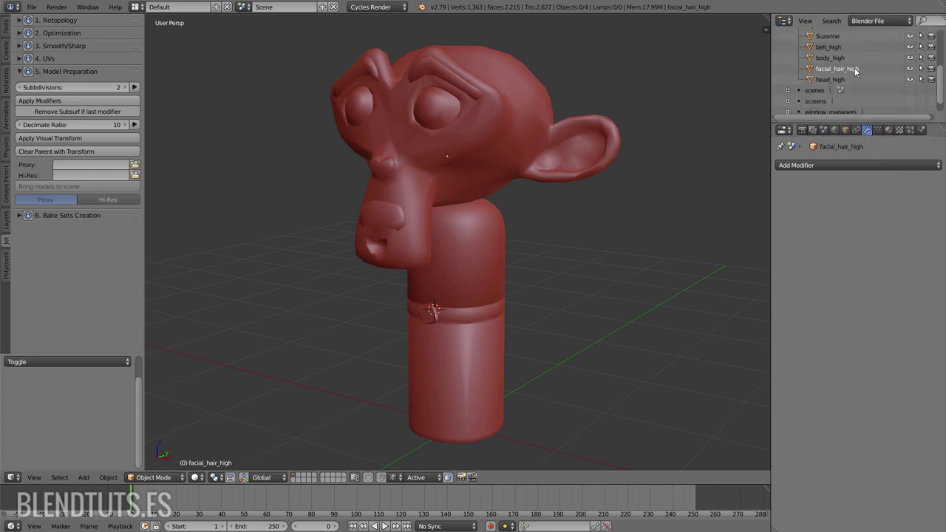
scroll(826, 89, down, 1)
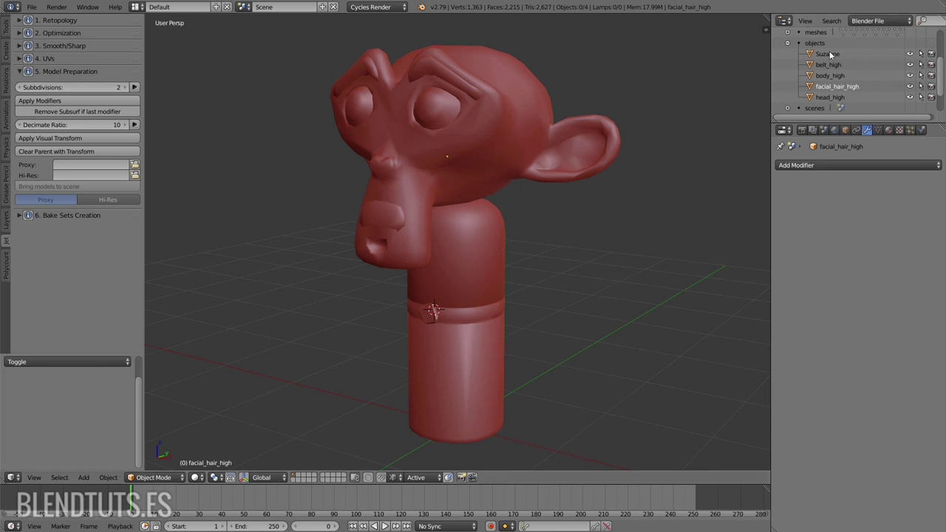
Switch the outliner to Groups and expand TextureAtlas_Jet and its Suzanne object
click(862, 23)
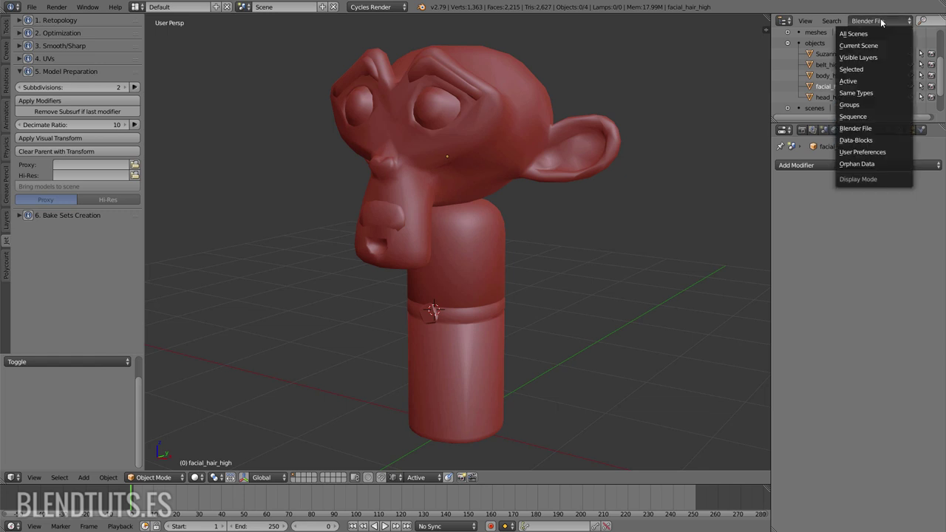
click(864, 104)
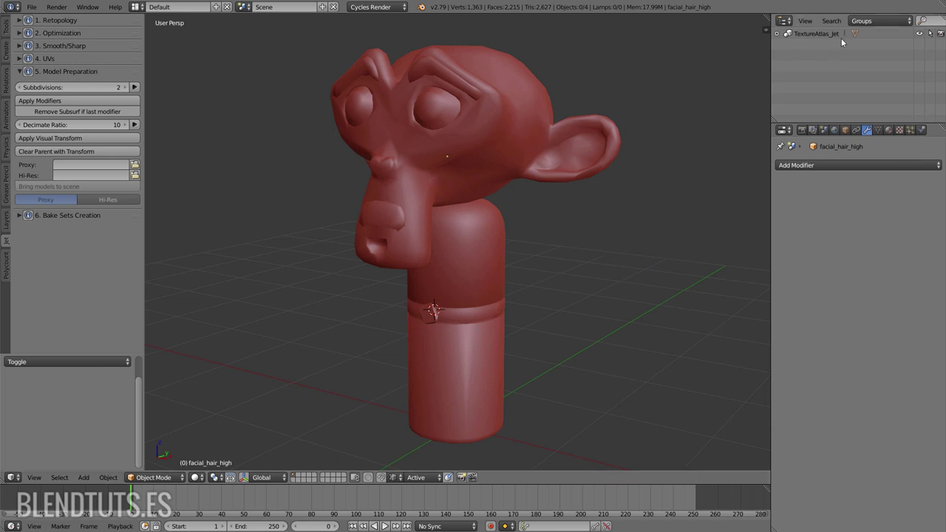
click(777, 33)
click(788, 44)
Return the outliner to Blender File mode and select the head_high object
click(870, 22)
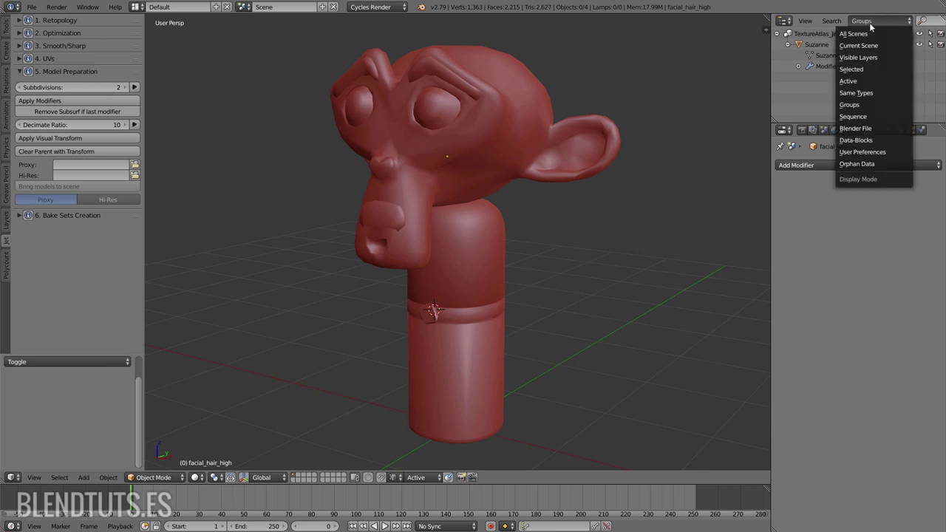
click(869, 128)
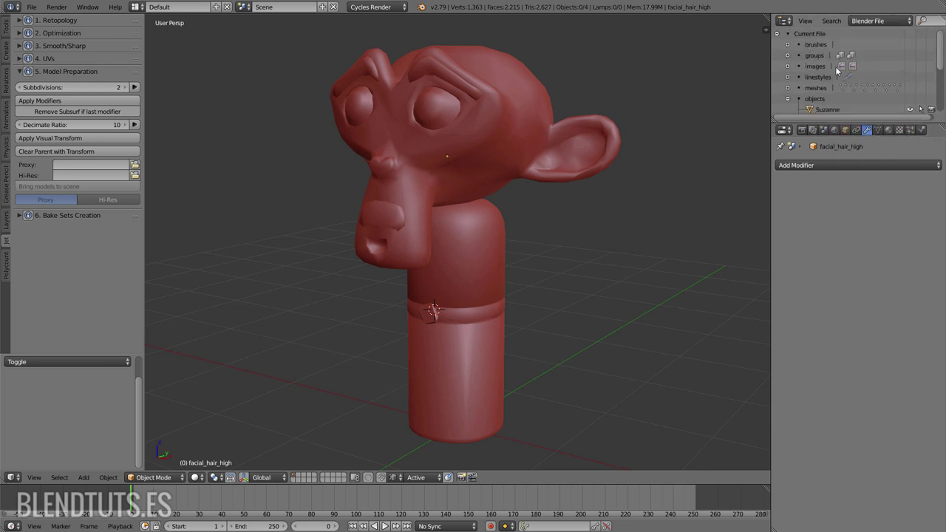
right_click(534, 128)
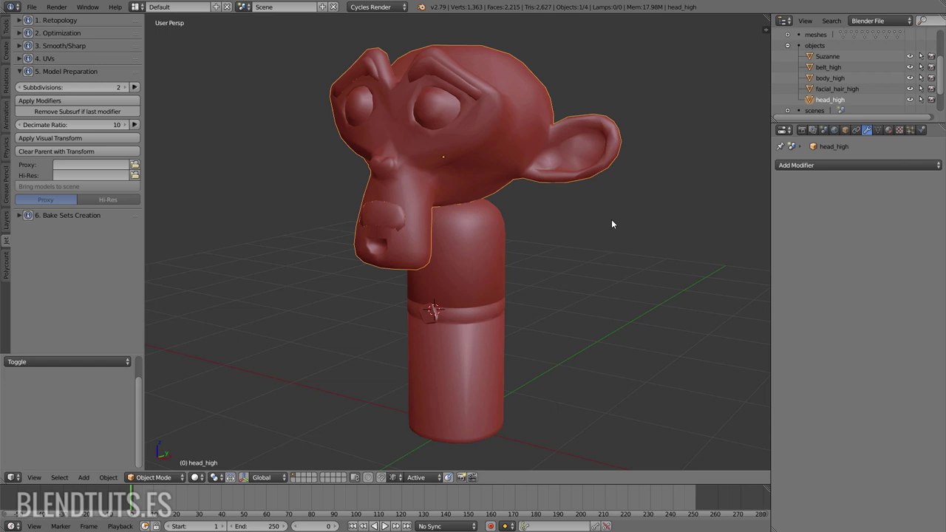
Dismiss the Suzanne object's actions menu and expand the file's meshes list
right_click(828, 56)
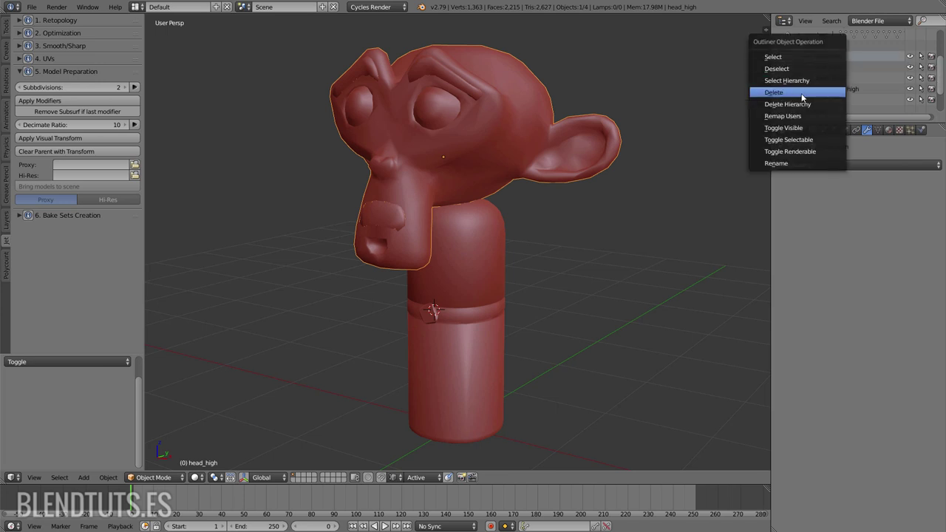
key(Escape)
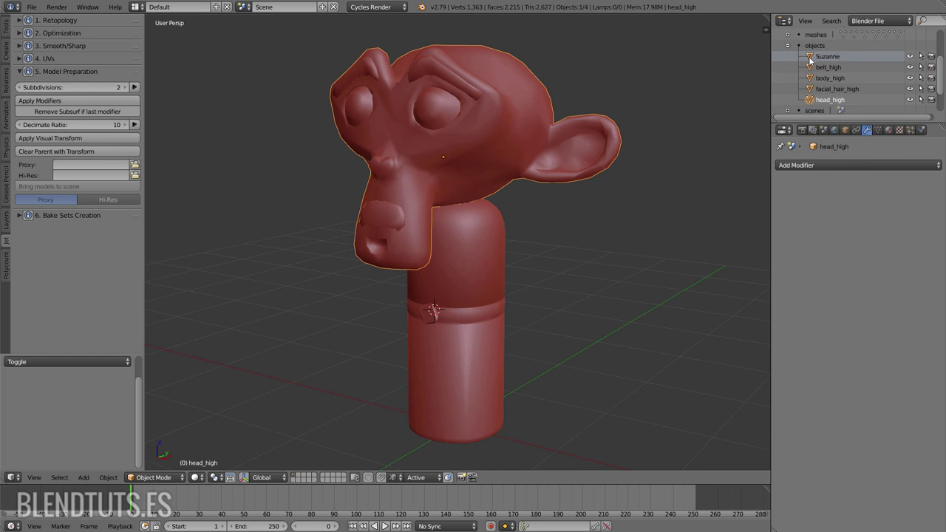
click(787, 35)
scroll(849, 50, down, 2)
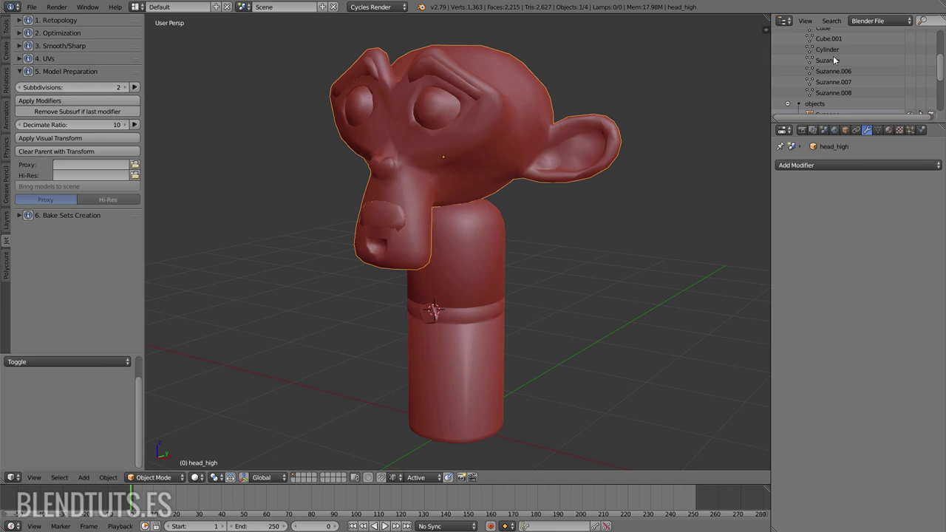
Show groups in the outliner and delete the TextureAtlas_Jet group
scroll(875, 38, down, 2)
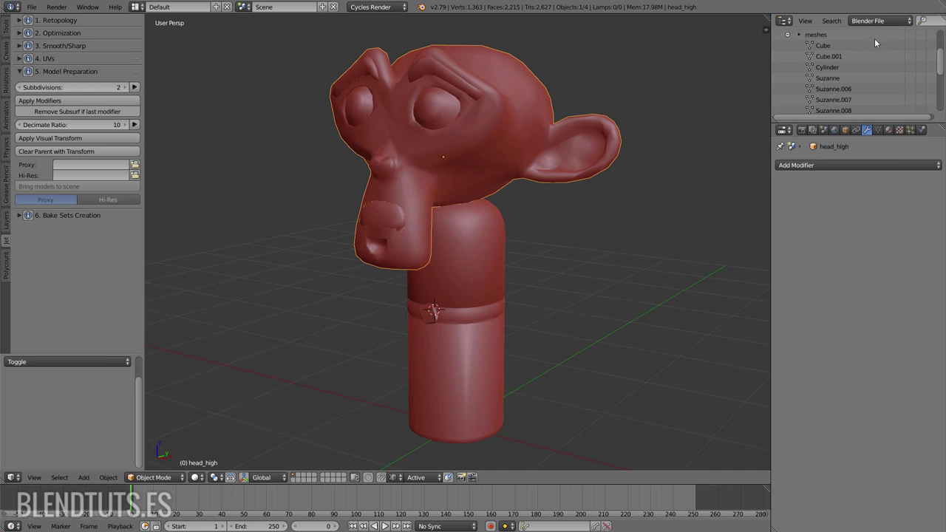
scroll(875, 39, down, 2)
scroll(835, 70, up, 3)
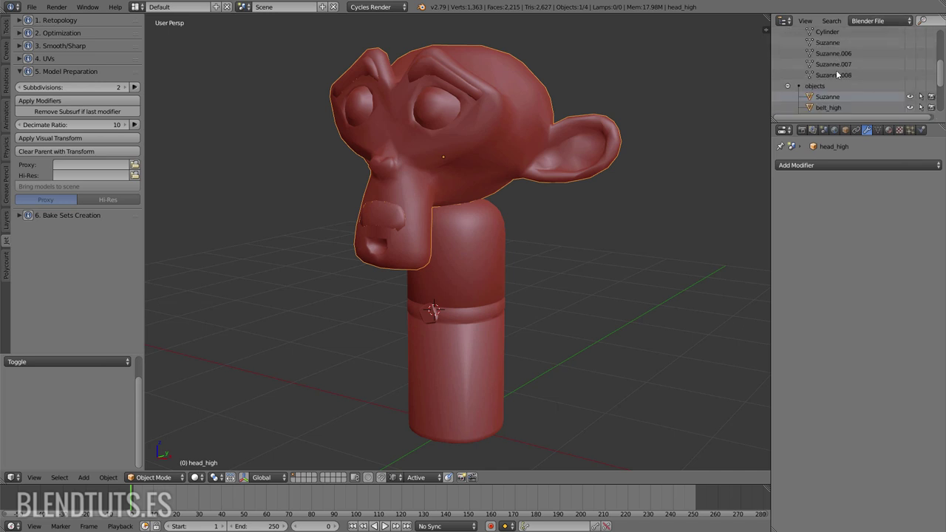
click(885, 23)
click(869, 106)
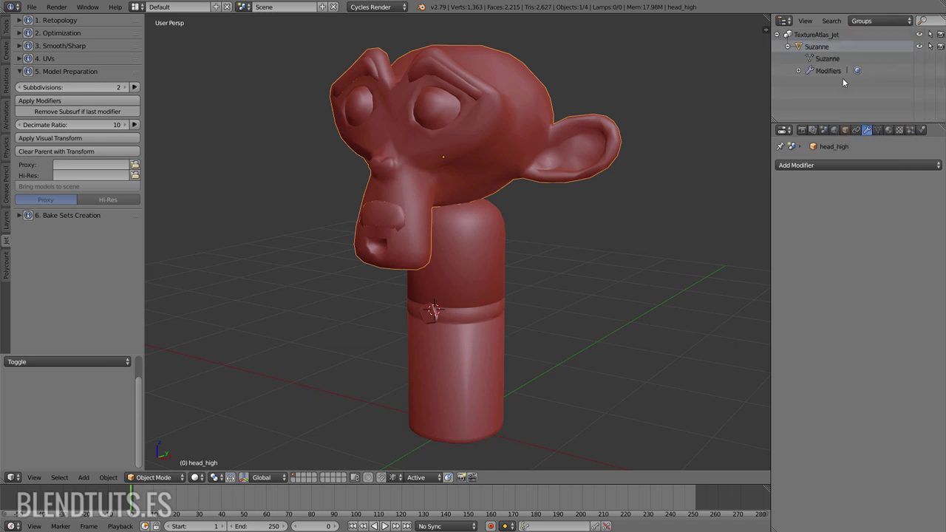
right_click(817, 34)
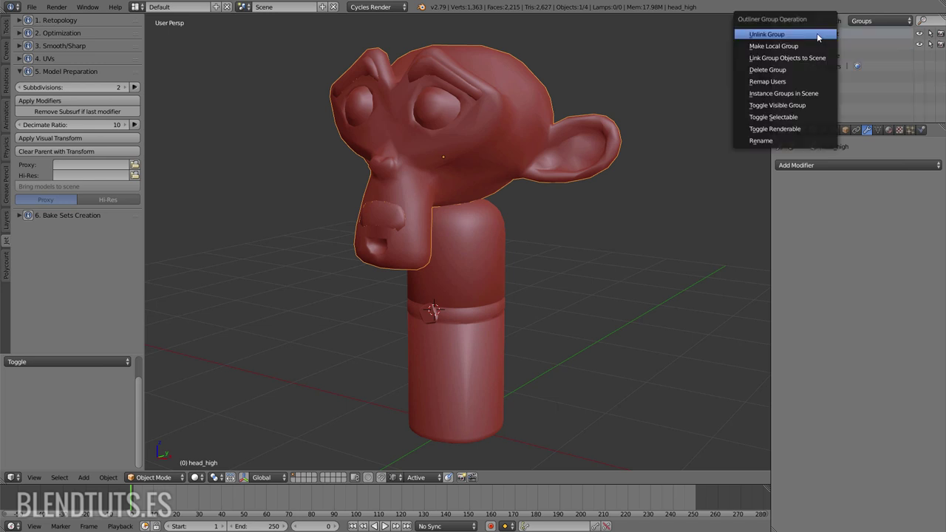
click(788, 72)
Return the outliner to Blender File mode and scroll down to the objects list
click(874, 22)
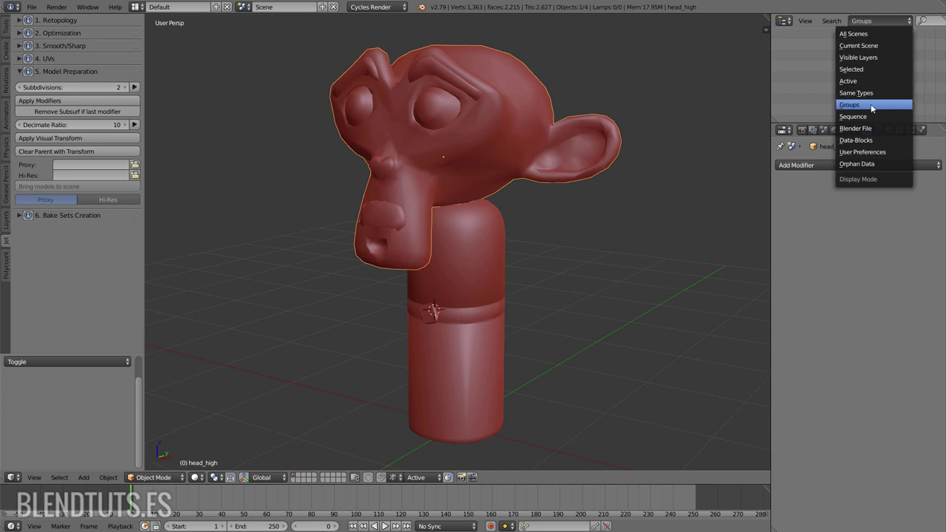
click(876, 127)
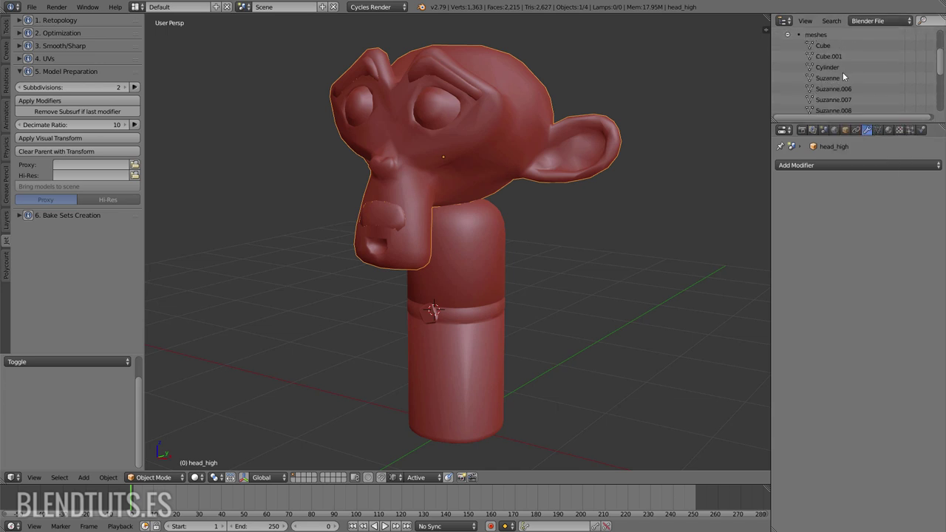
scroll(847, 71, down, 3)
scroll(849, 70, down, 2)
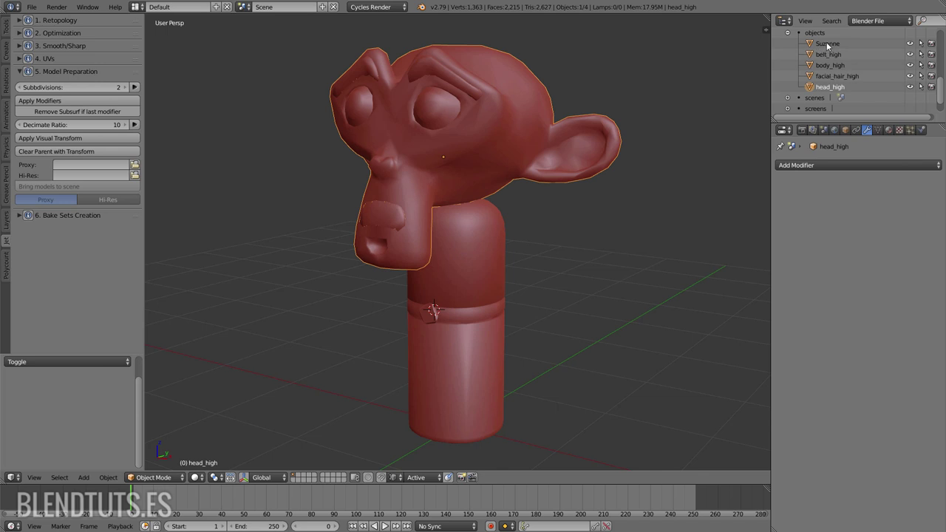
click(887, 21)
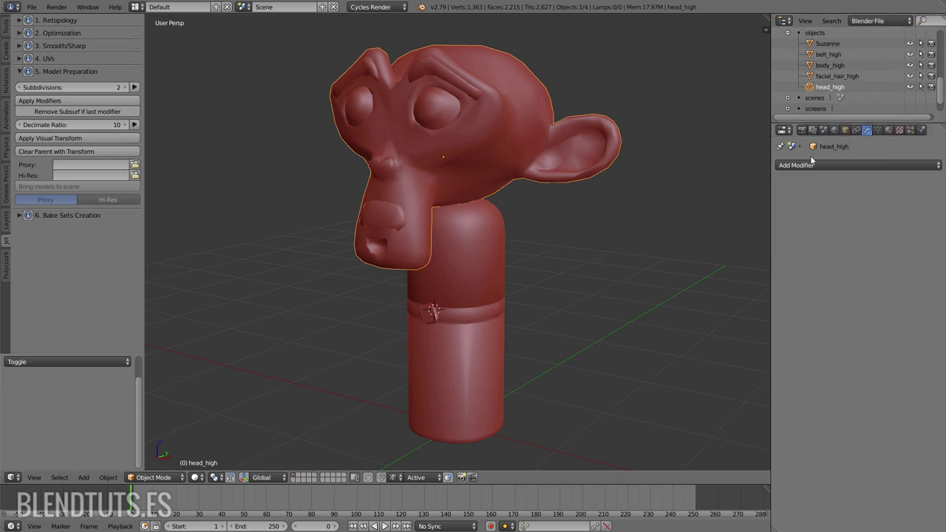
Show head_high's Suzanne.006 mesh data and toggle its fake user on, then off
click(878, 130)
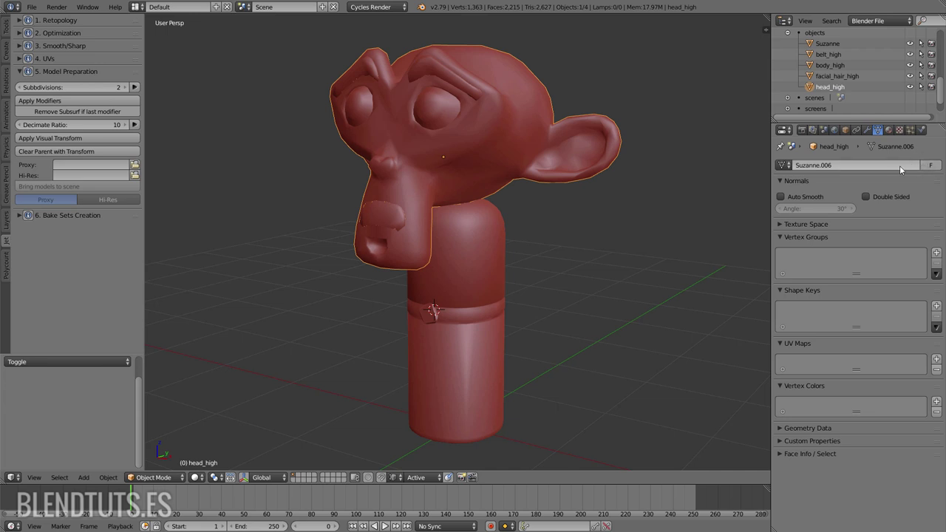
click(934, 167)
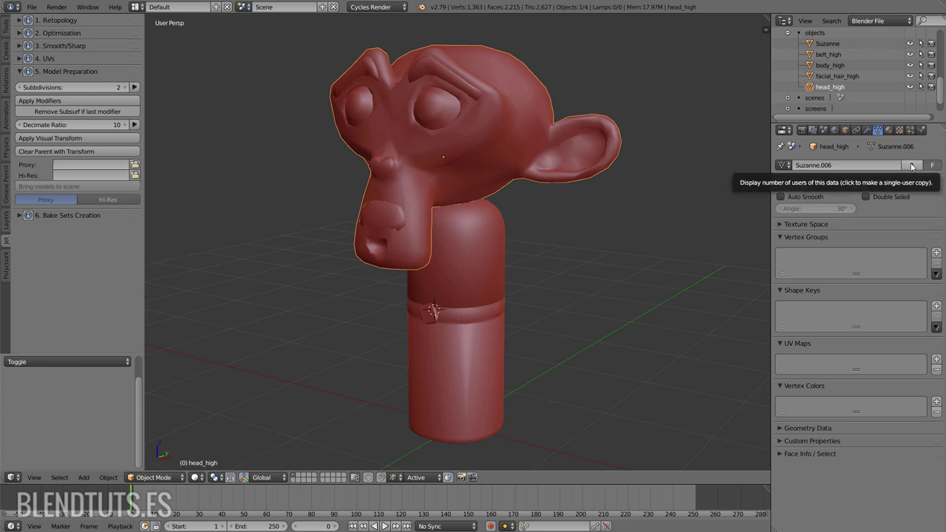
click(913, 166)
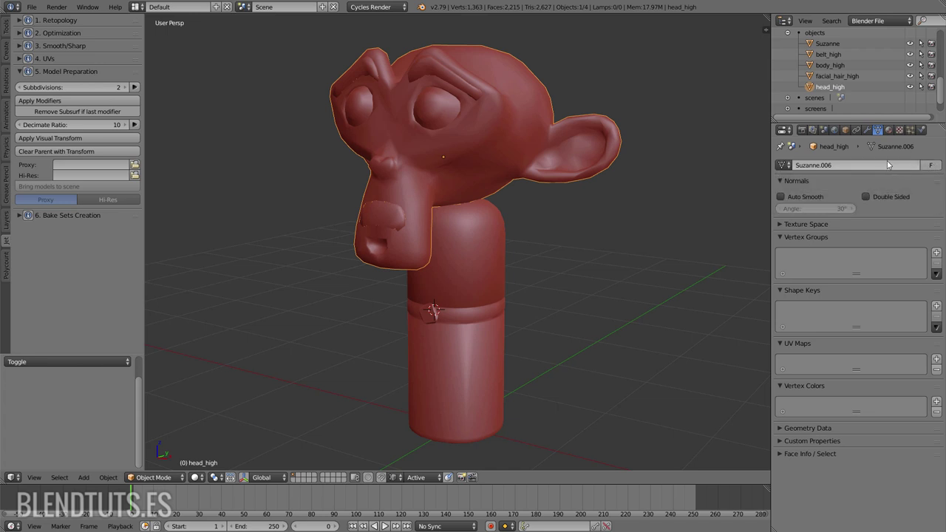
click(883, 21)
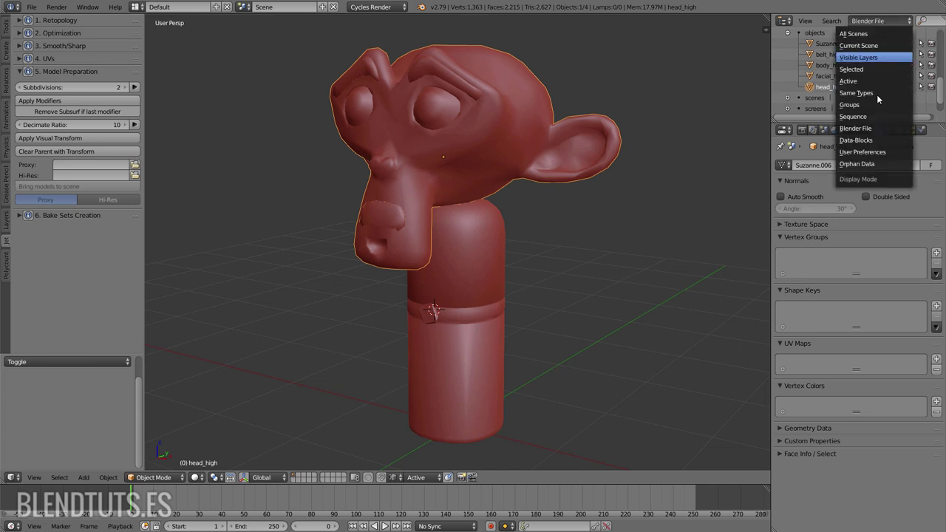
Show Orphan Data in the outliner, delete the Suzanne.008 mesh, and widen the panel
click(880, 163)
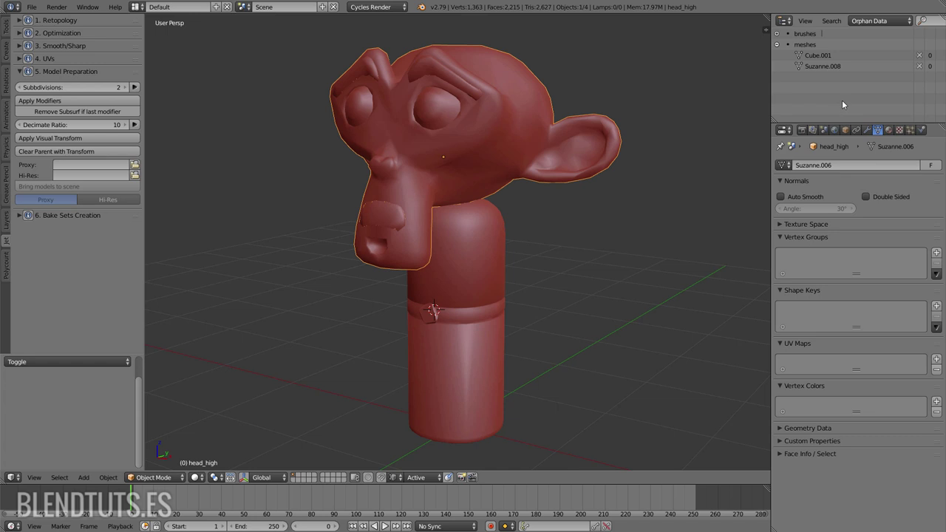
right_click(819, 66)
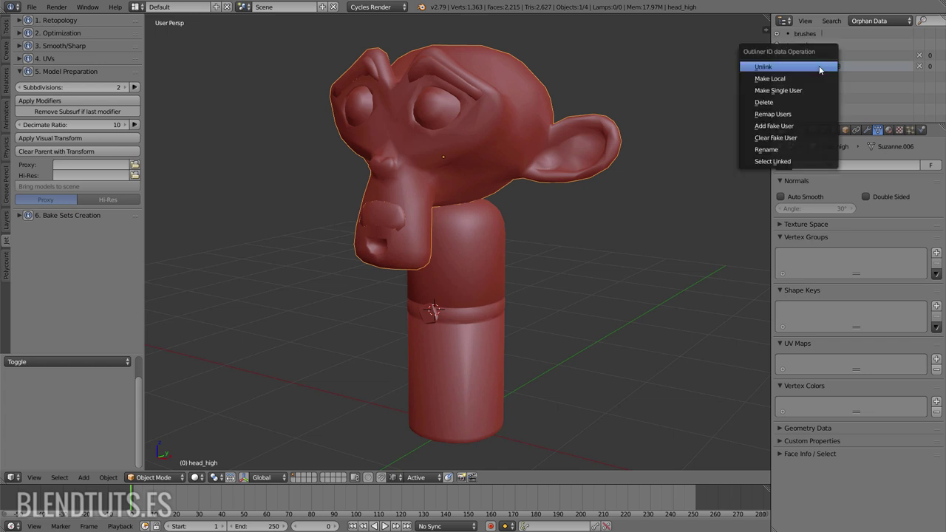
click(788, 103)
drag(771, 79, 644, 79)
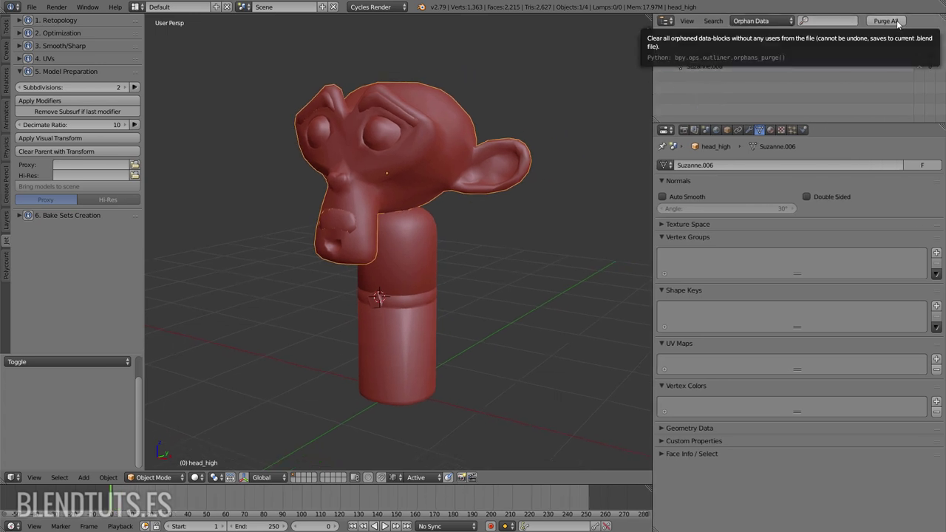
Save the file from the File menu, then reopen and close that menu
click(32, 7)
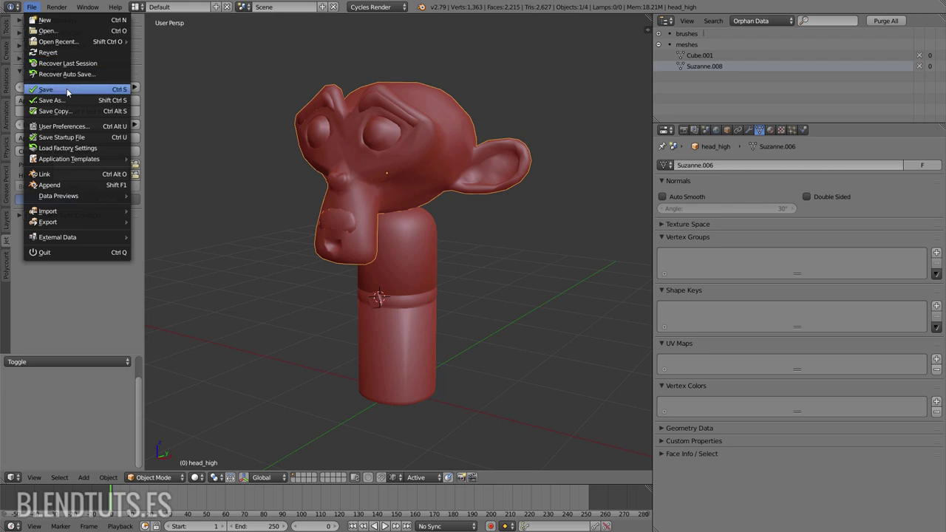
click(67, 90)
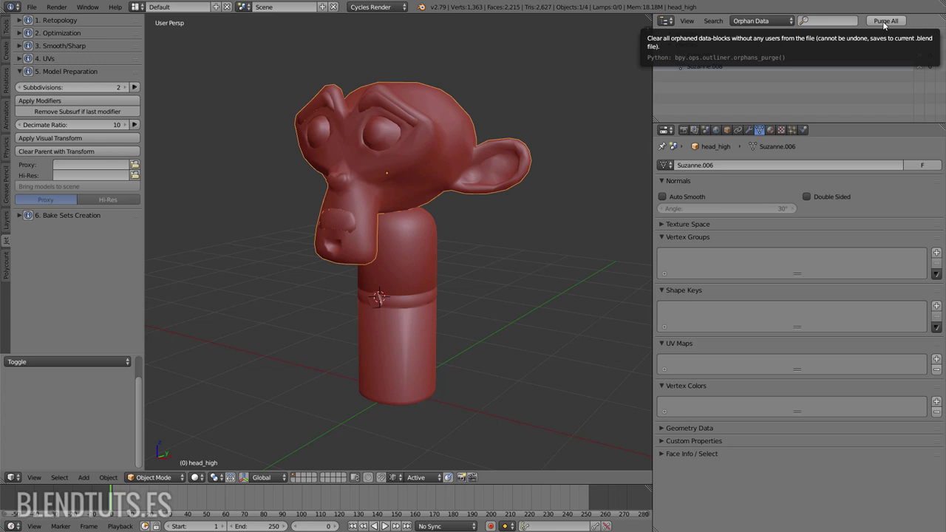
click(32, 7)
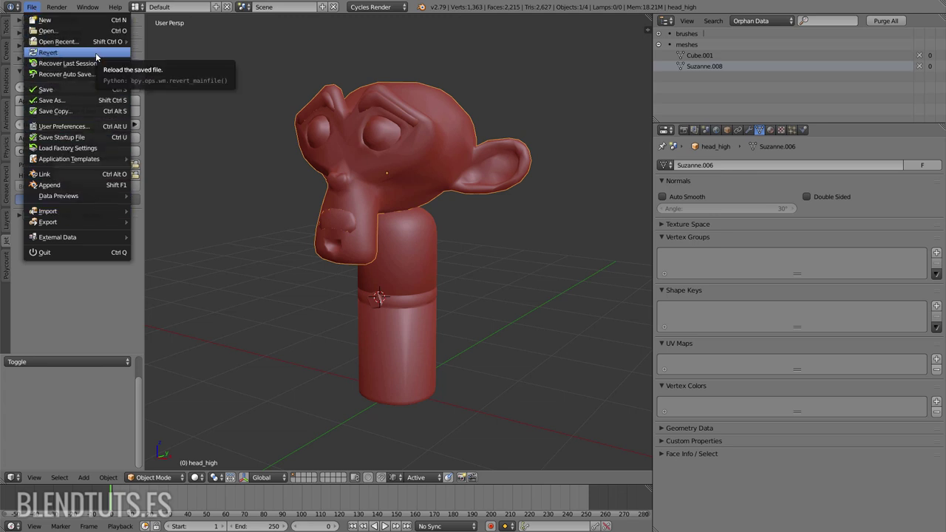
Purge all orphan data three times until the orphaned objects and Suzanne meshes disappear
click(888, 22)
click(888, 21)
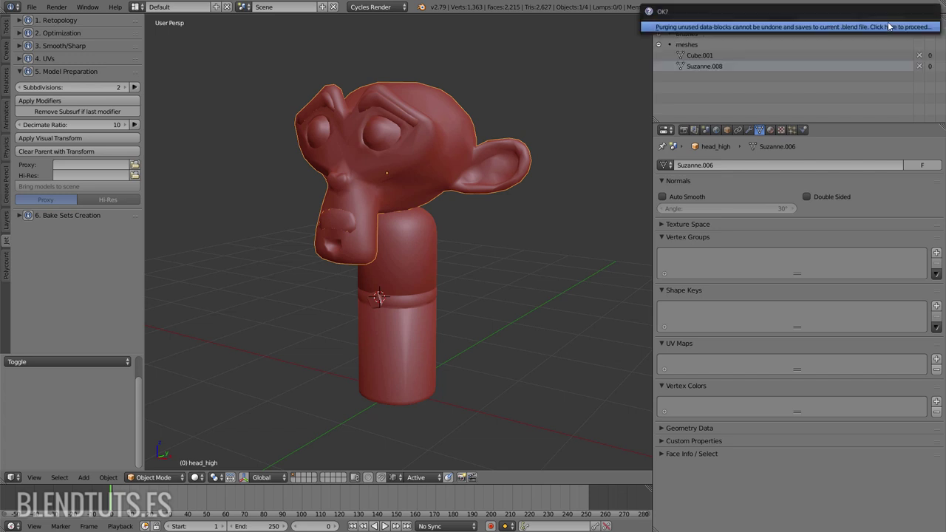
click(783, 27)
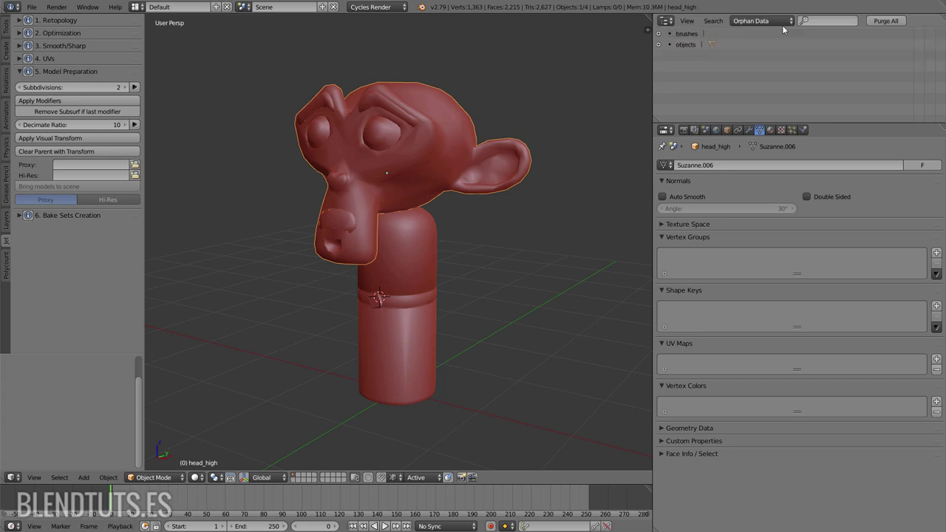
click(660, 44)
click(884, 21)
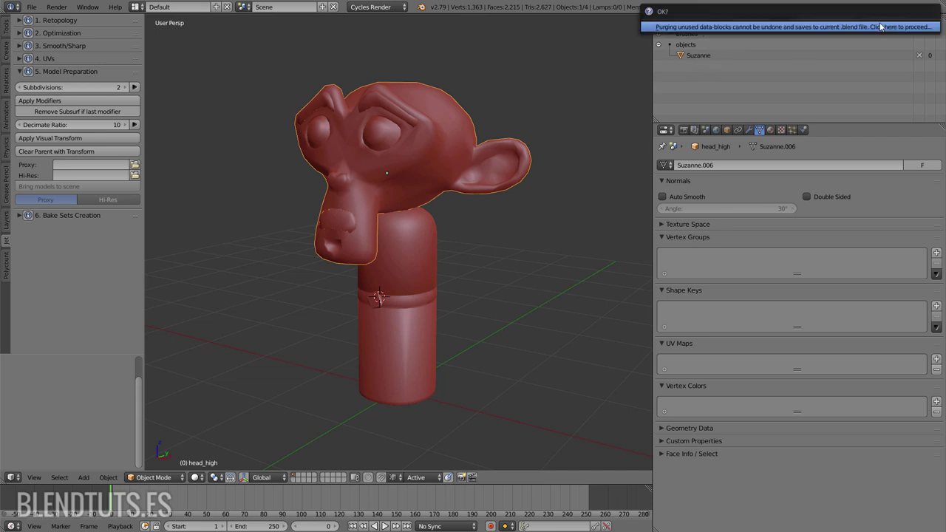
click(820, 27)
click(659, 44)
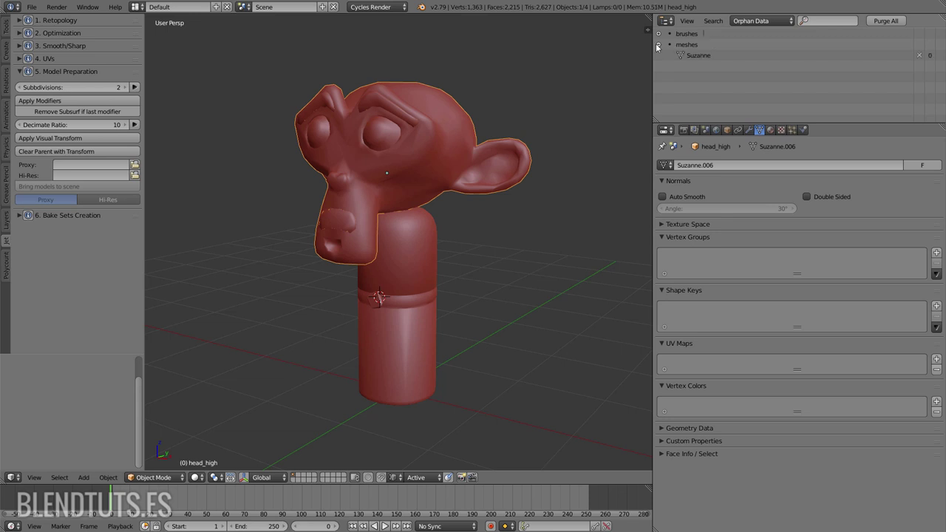
click(887, 21)
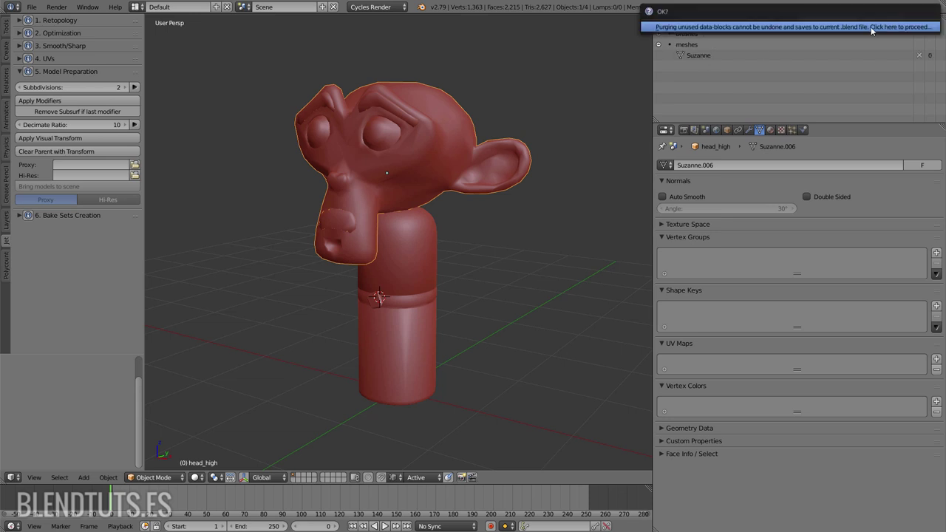
click(871, 27)
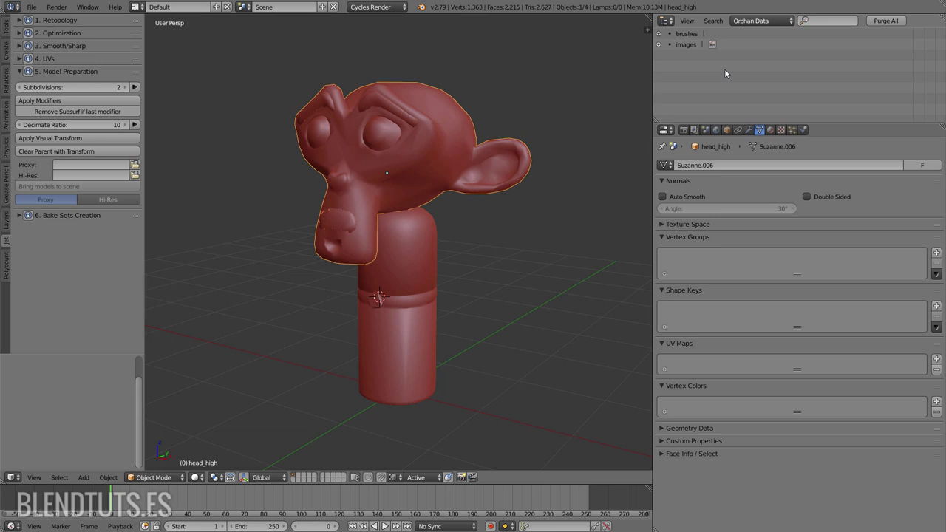
Show the whole file in the outliner, expand then collapse meshes and objects, and orbit the model
click(761, 21)
click(750, 127)
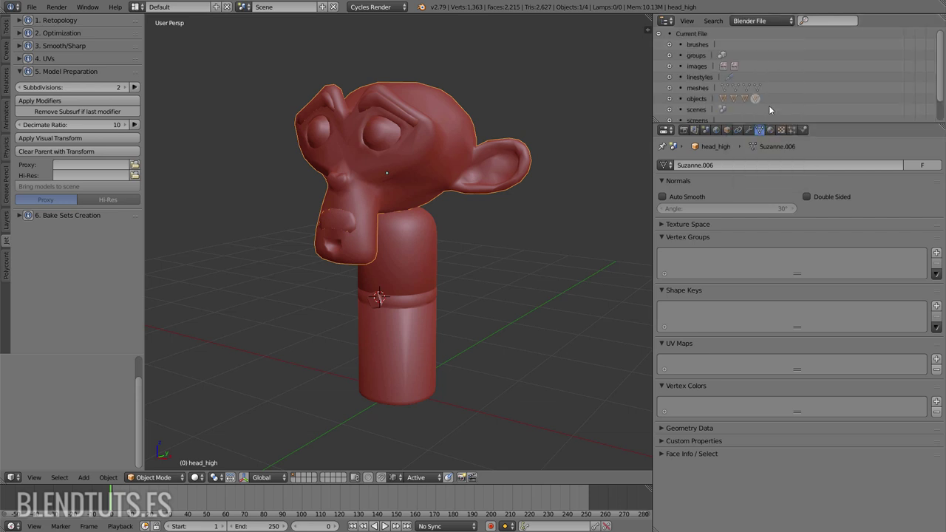
scroll(727, 94, down, 1)
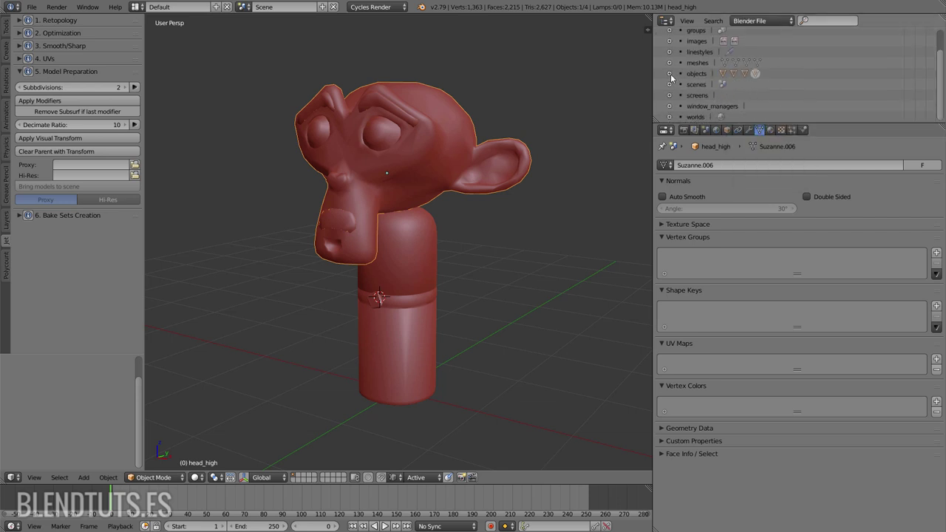
click(670, 74)
scroll(736, 89, down, 2)
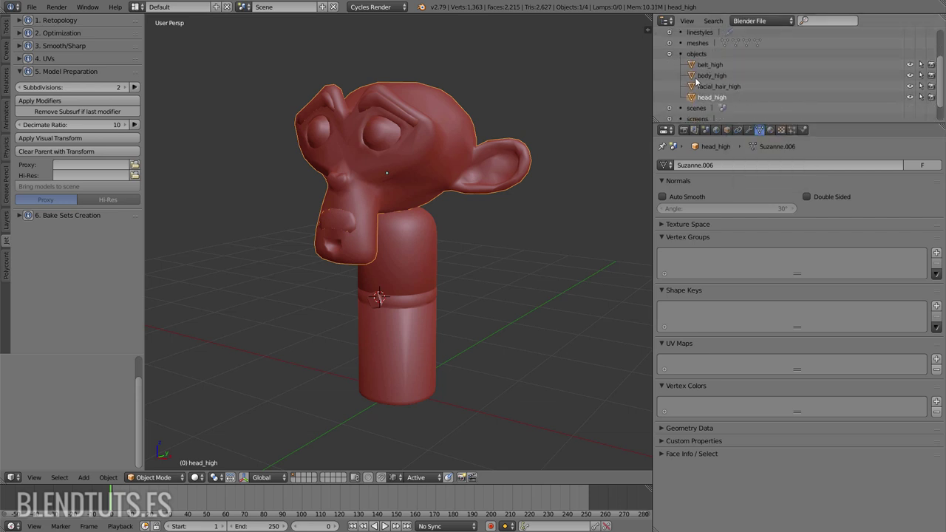
click(675, 42)
scroll(710, 49, down, 1)
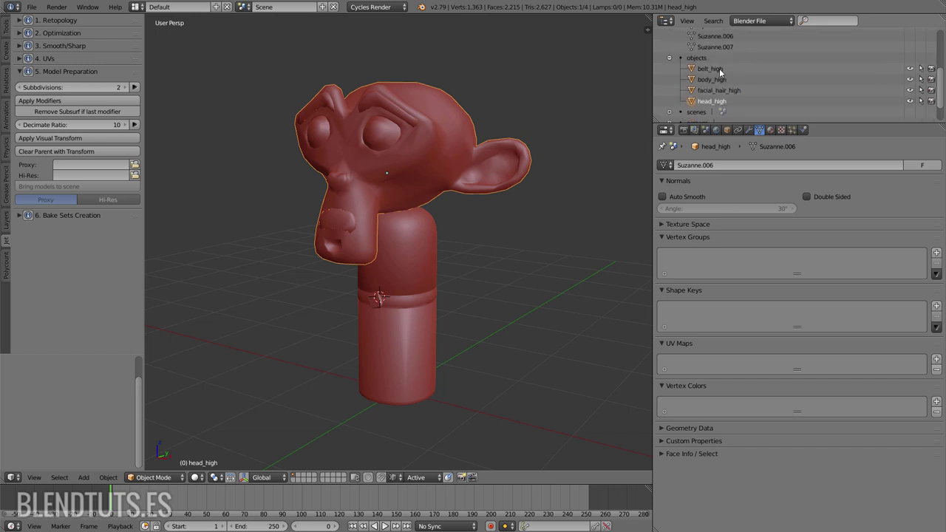
scroll(714, 75, up, 1)
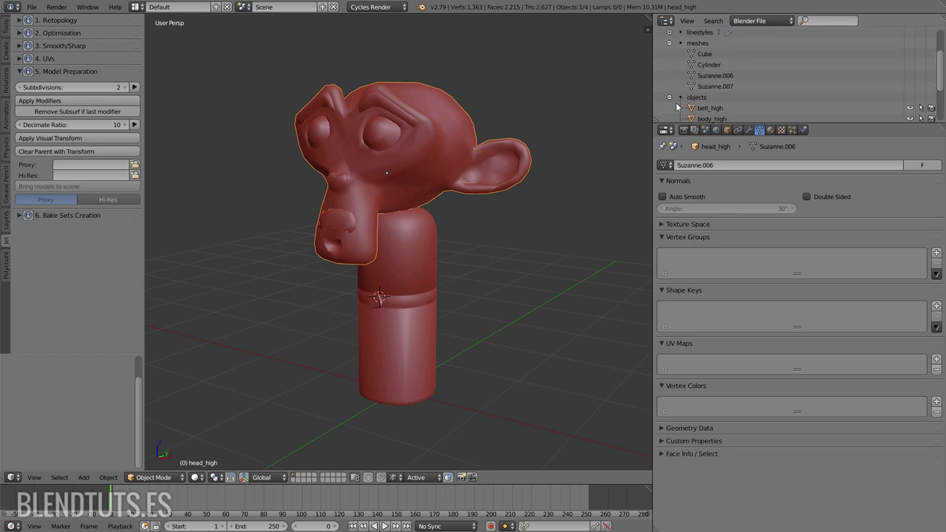
click(670, 43)
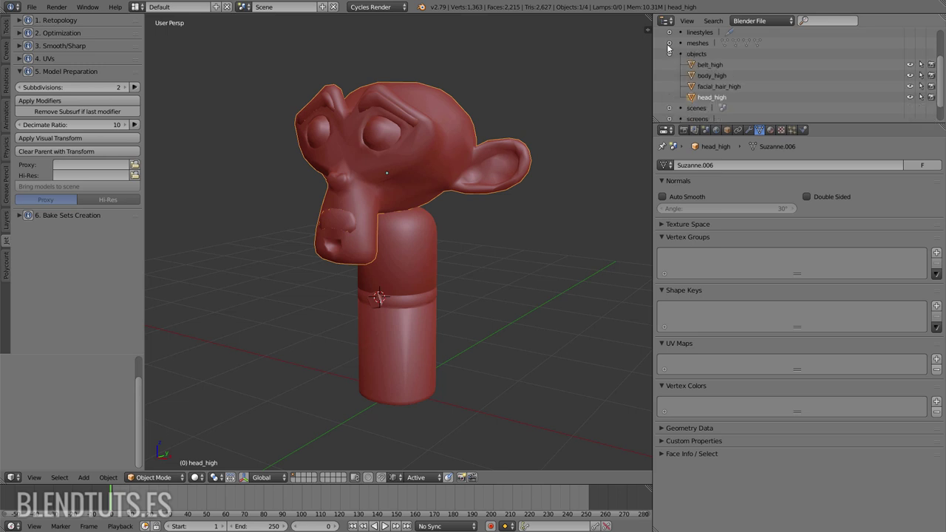
click(670, 53)
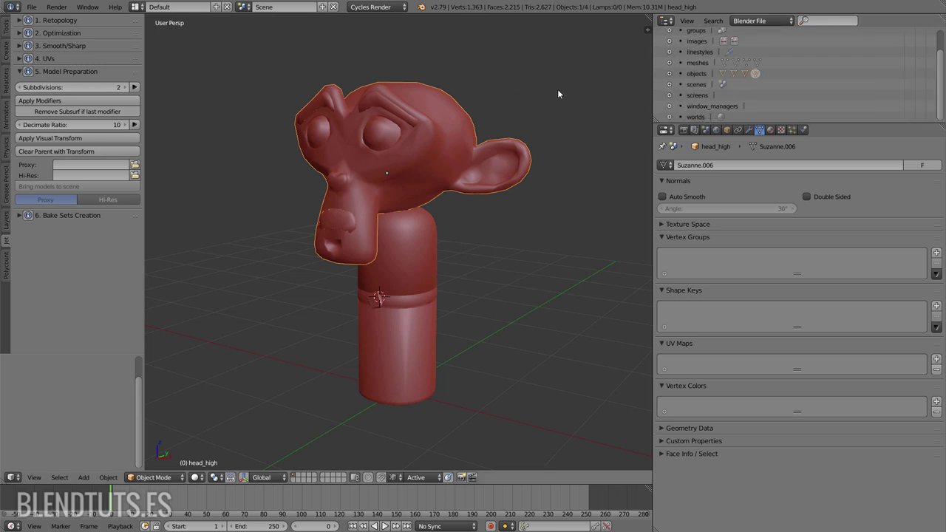
scroll(549, 104, down, 3)
mouse_move(548, 110)
middle_down()
mouse_move(559, 122)
mouse_move(498, 204)
mouse_move(459, 226)
middle_up()
scroll(457, 228, up, 4)
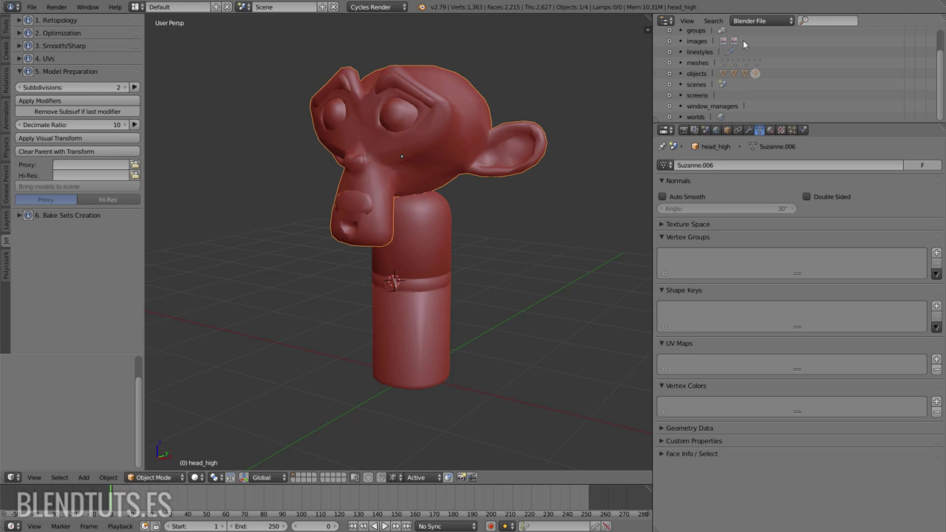
Widen the 3D view and enlarge the outliner's file data overview
click(648, 72)
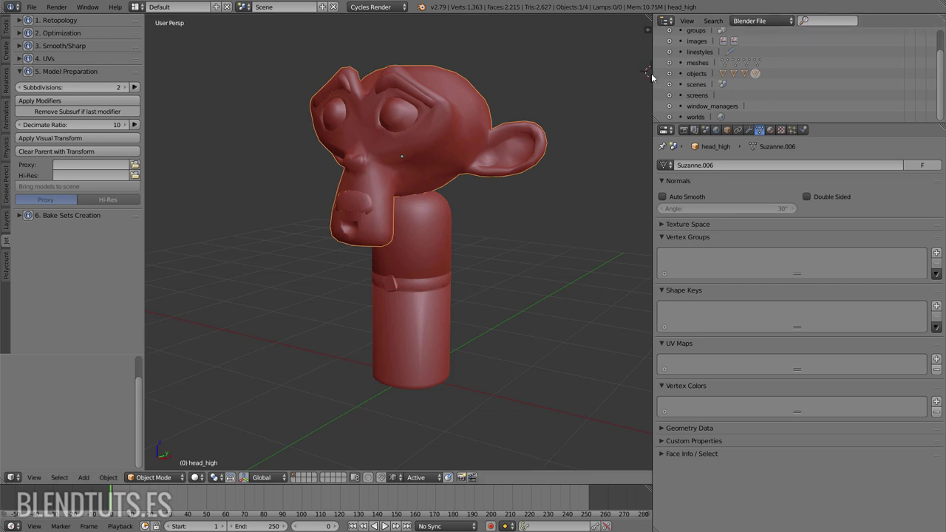
drag(652, 73, 718, 79)
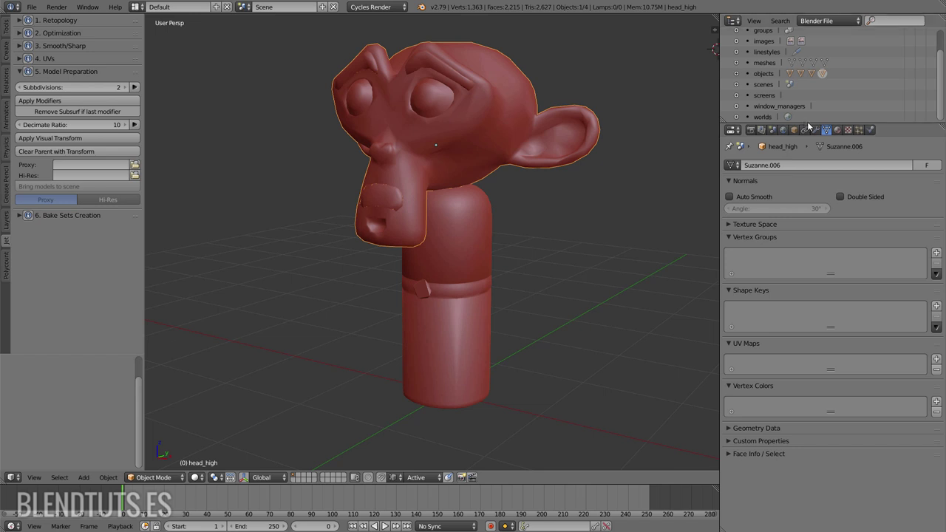
drag(808, 124, 809, 169)
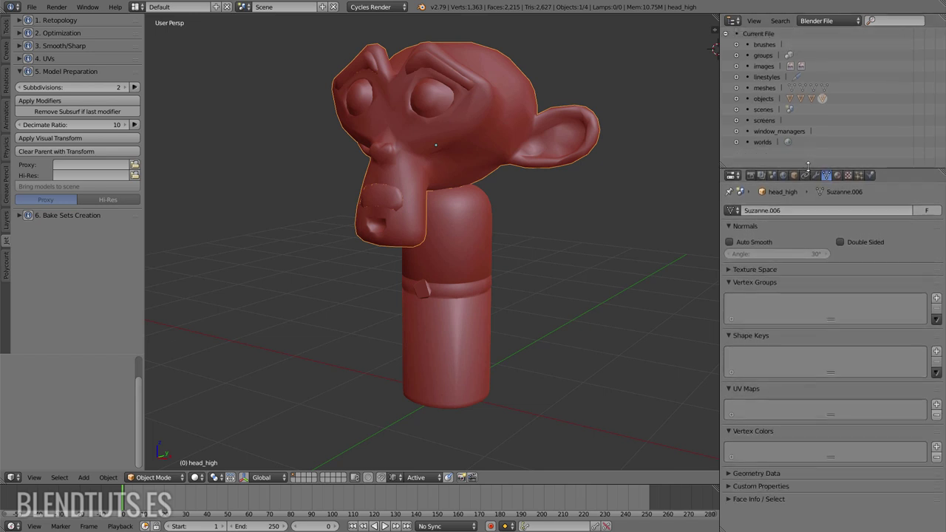
click(819, 22)
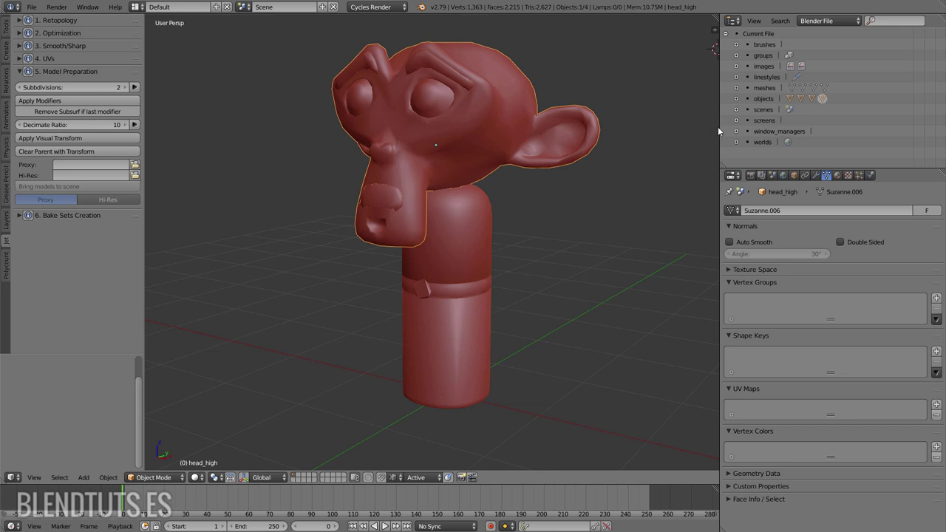
drag(721, 125, 731, 124)
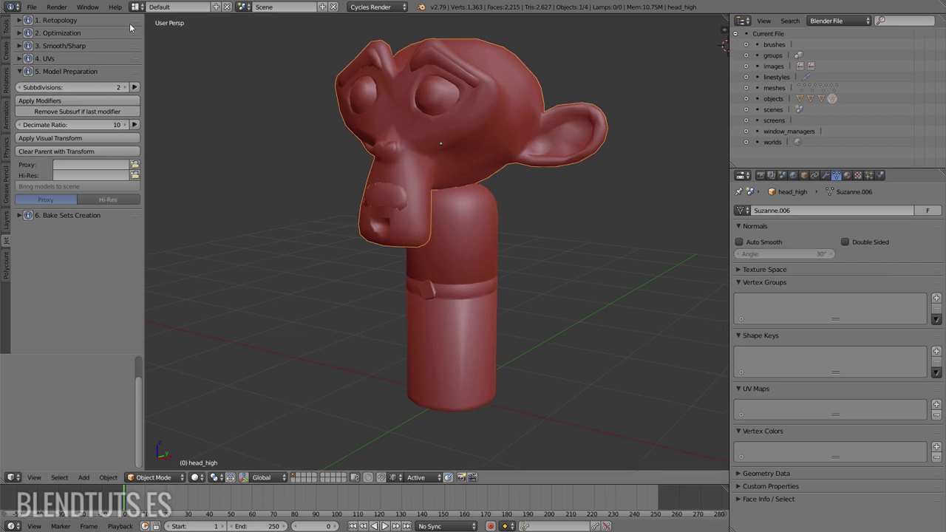
click(31, 7)
key(Escape)
Open HighPoly.blend from recent files and delete the TextureAtlas_Jet group
click(31, 7)
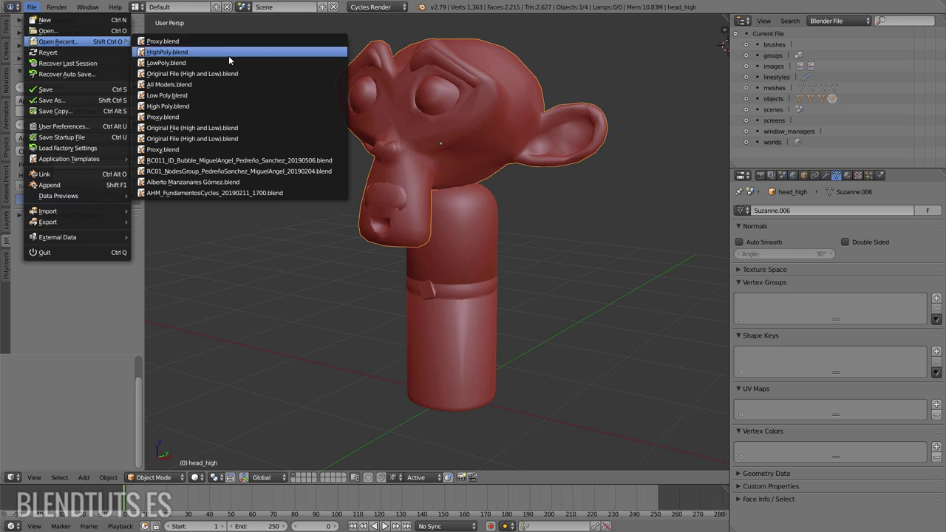
click(205, 54)
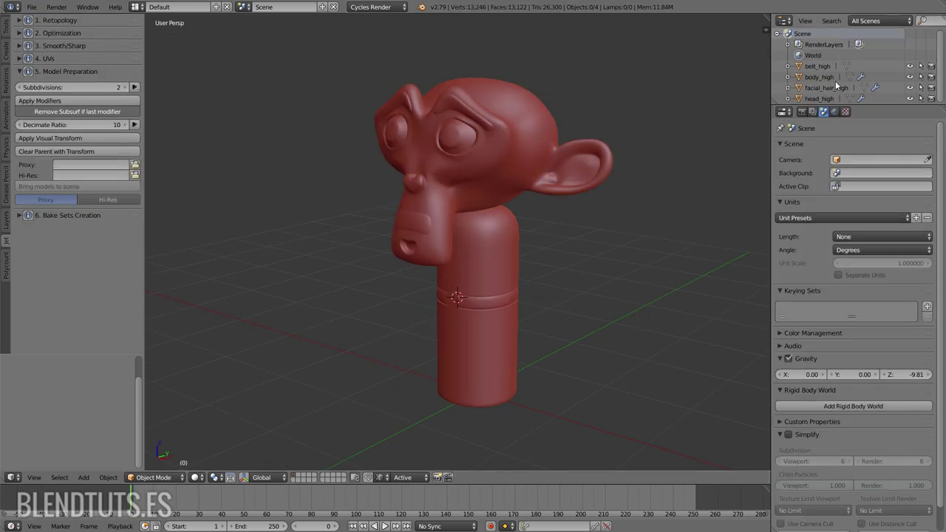
drag(813, 106, 813, 110)
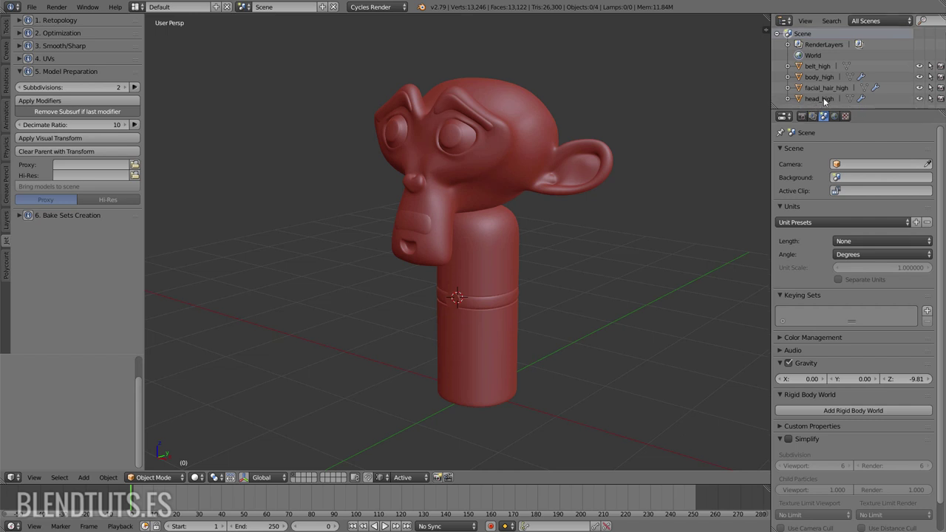
click(869, 24)
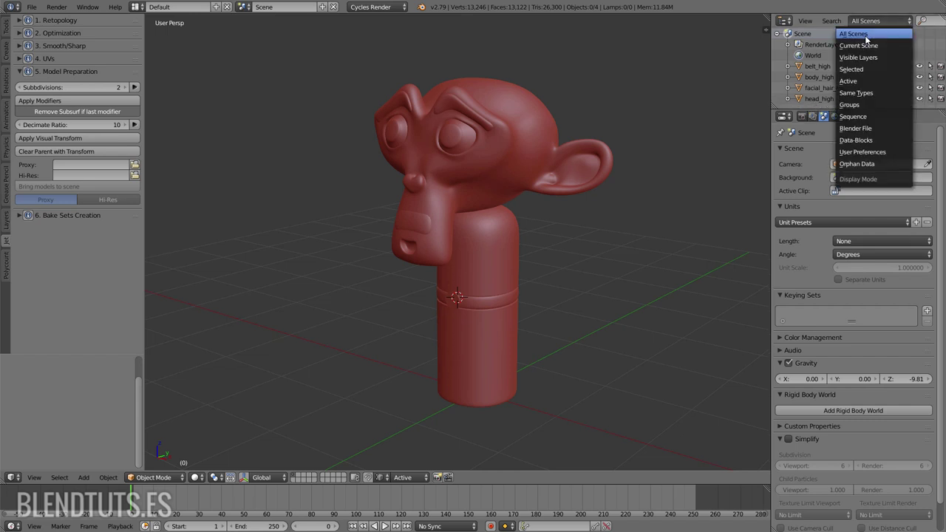
click(874, 108)
right_click(812, 34)
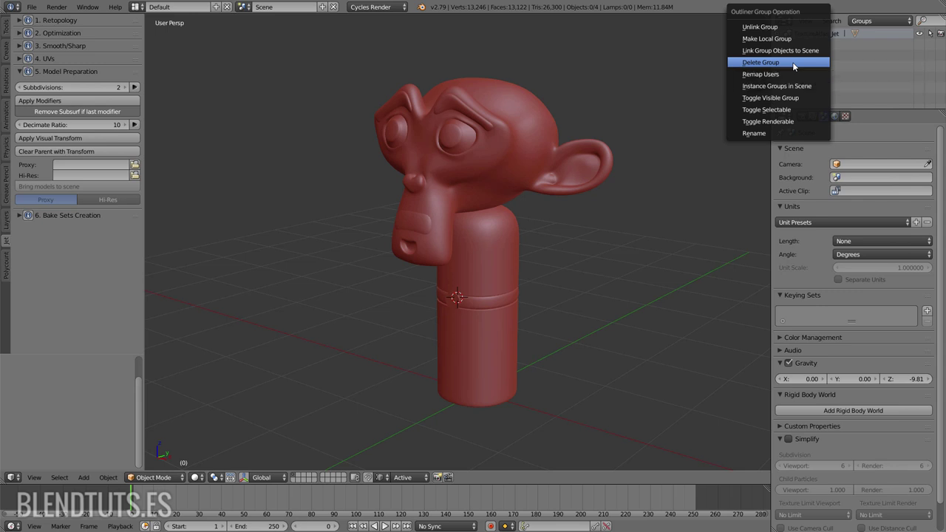
click(793, 62)
Delete the extra Suzanne object in the Outliner's Blender File view
click(870, 22)
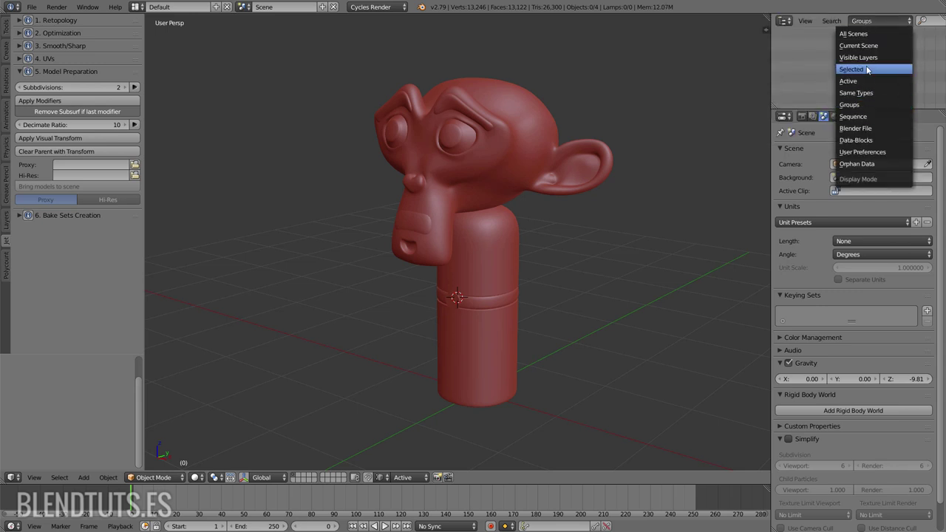
click(873, 129)
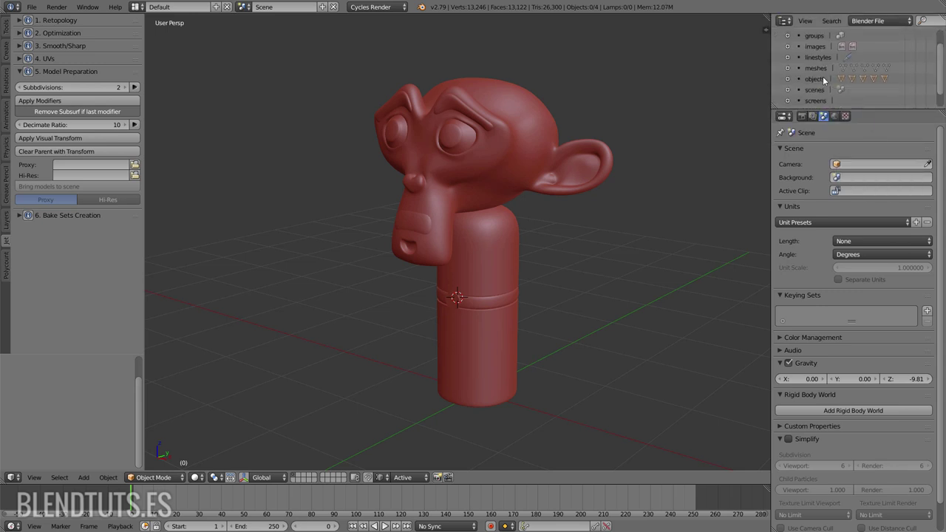
click(788, 62)
scroll(843, 68, down, 2)
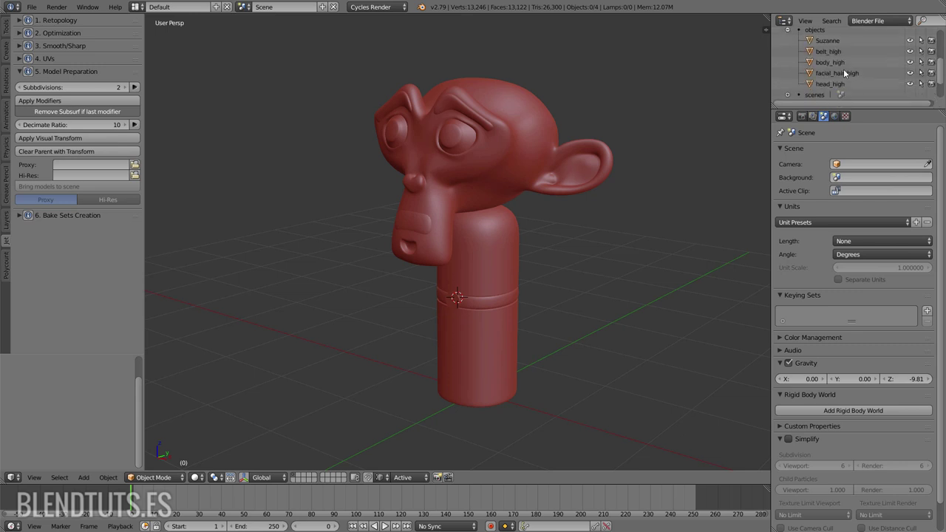
scroll(829, 43, up, 2)
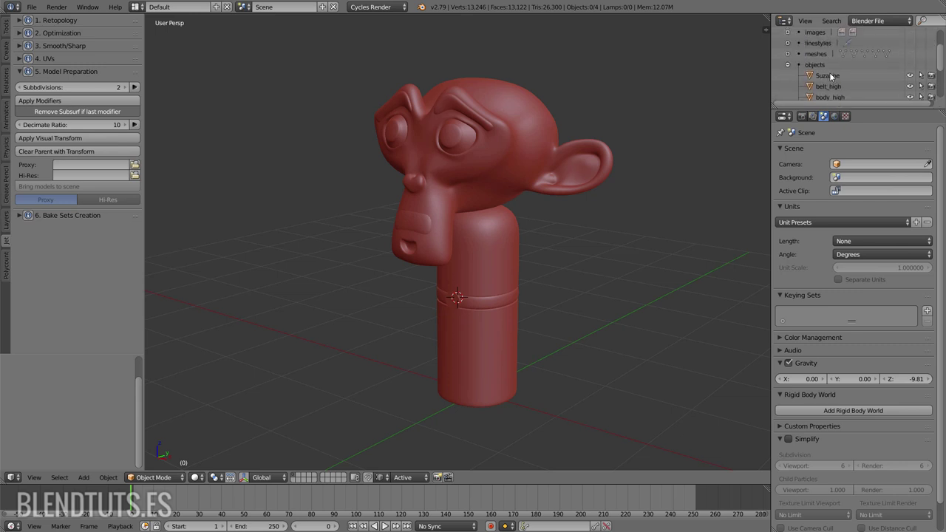
click(863, 20)
click(857, 164)
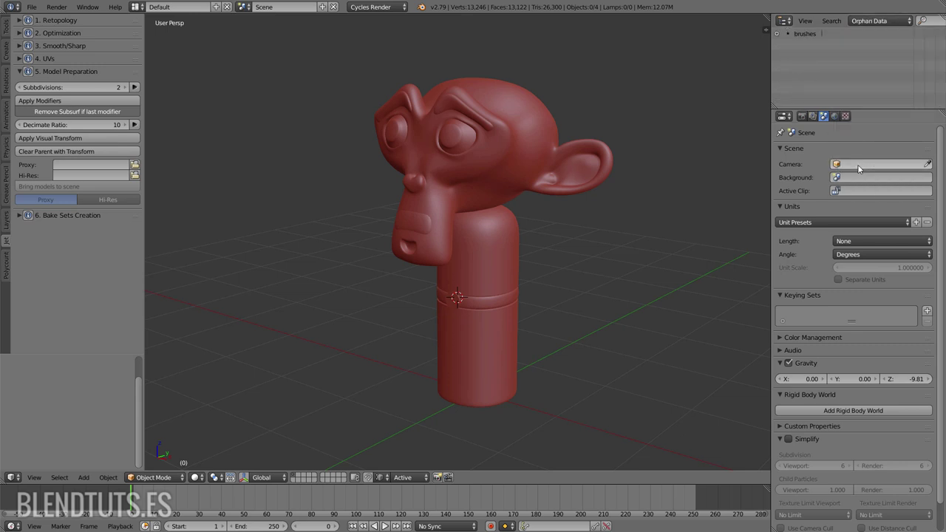
click(883, 23)
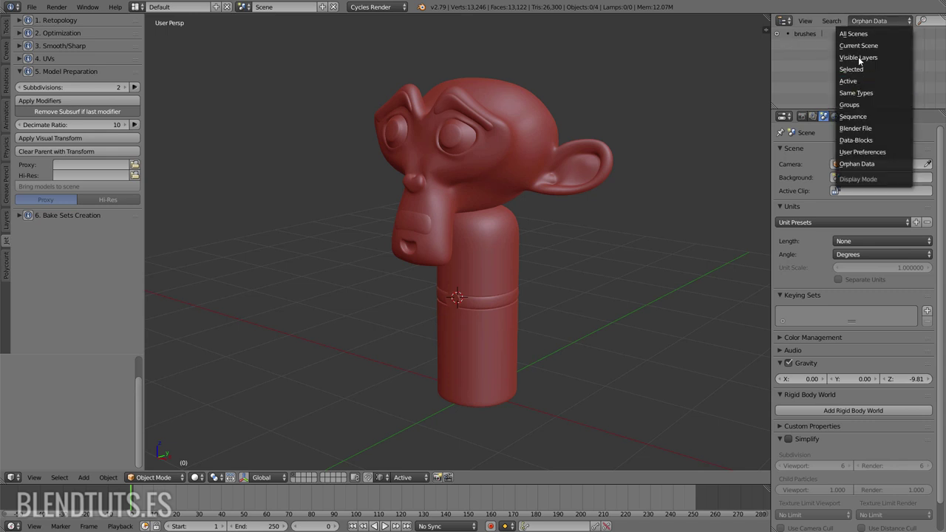
click(856, 129)
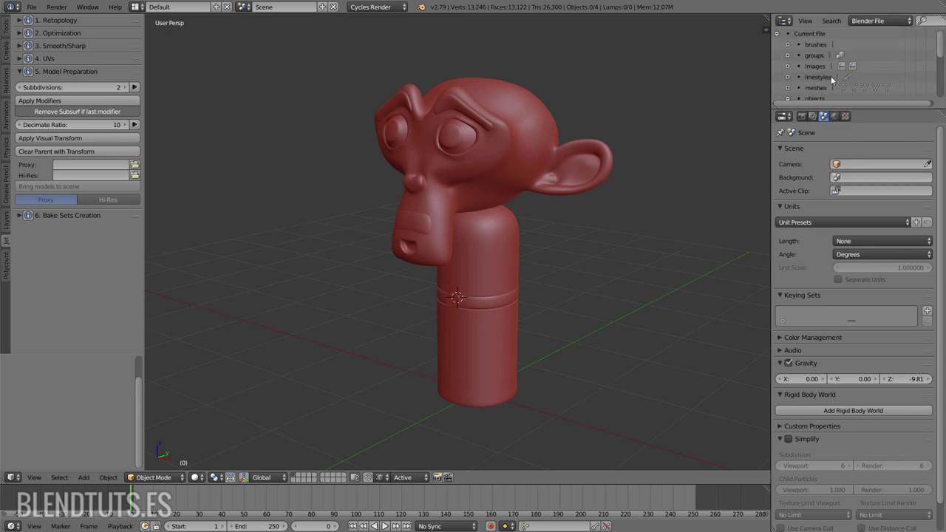
scroll(831, 74, down, 3)
right_click(827, 56)
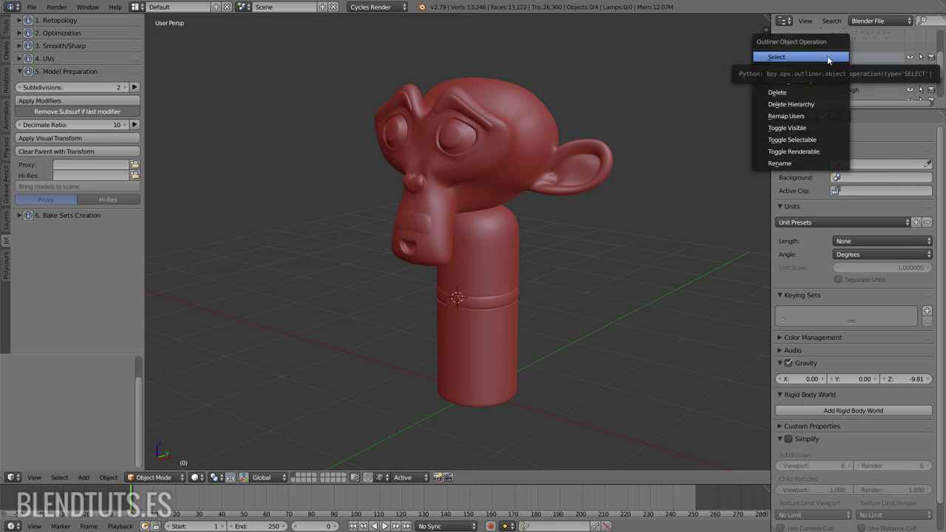
click(813, 94)
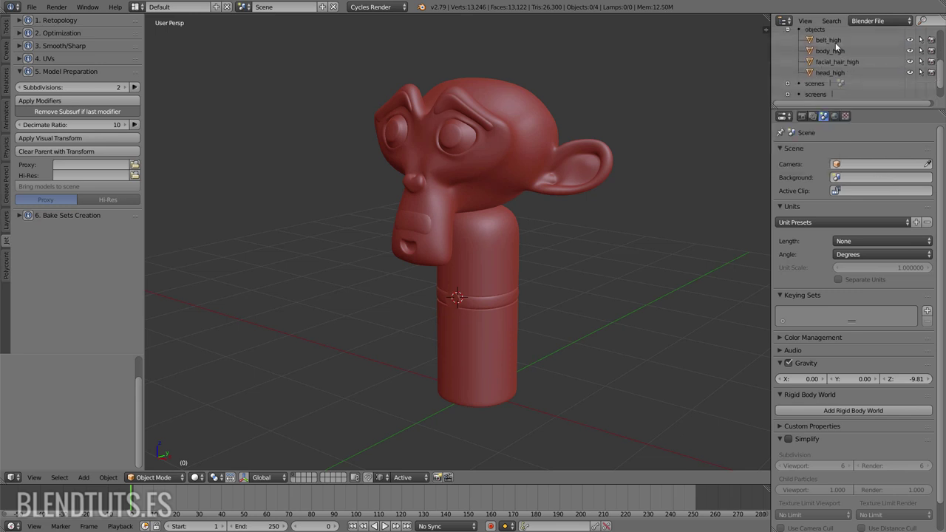
Delete the orphaned Suzanne mesh from the Orphan Data view
click(880, 21)
click(865, 164)
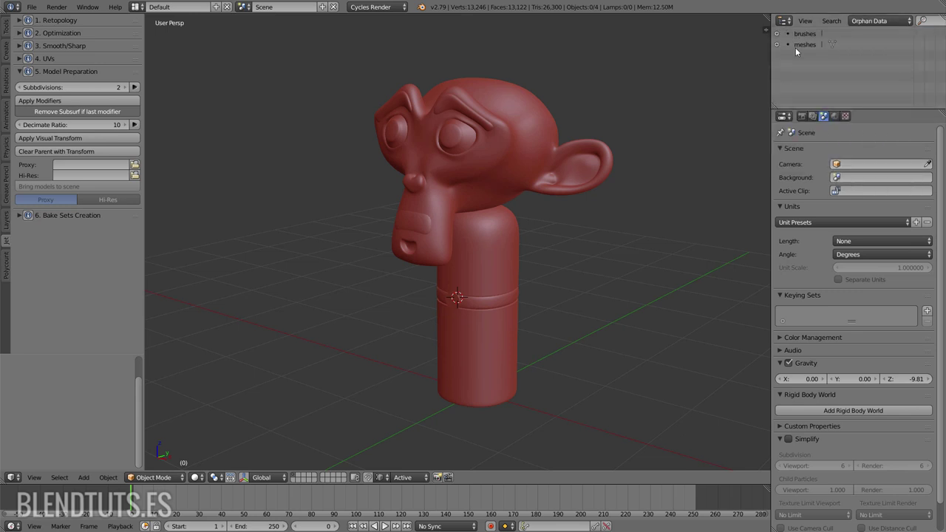
click(777, 44)
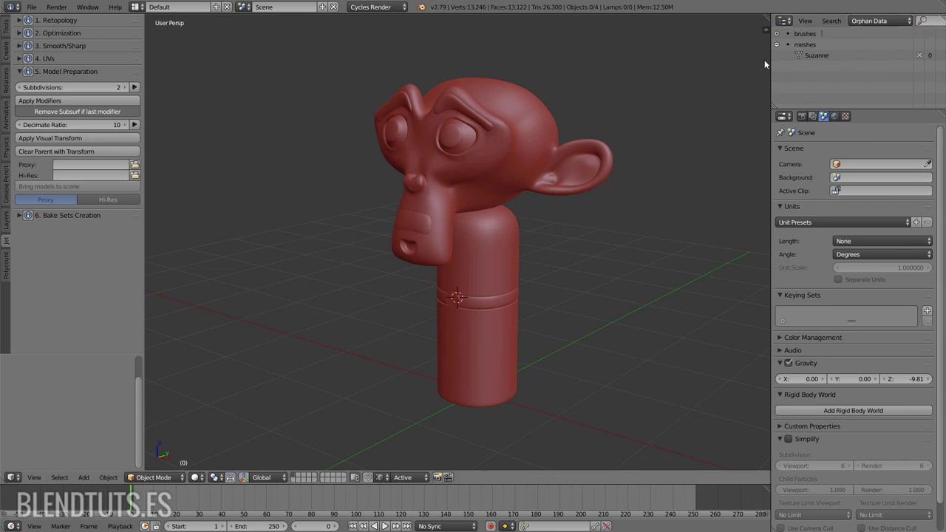
drag(771, 65, 682, 65)
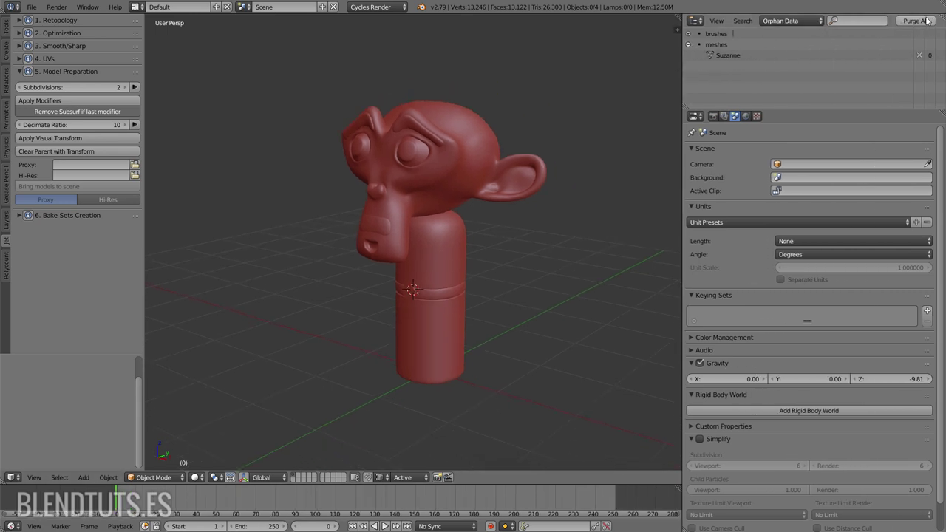
click(919, 57)
click(919, 57)
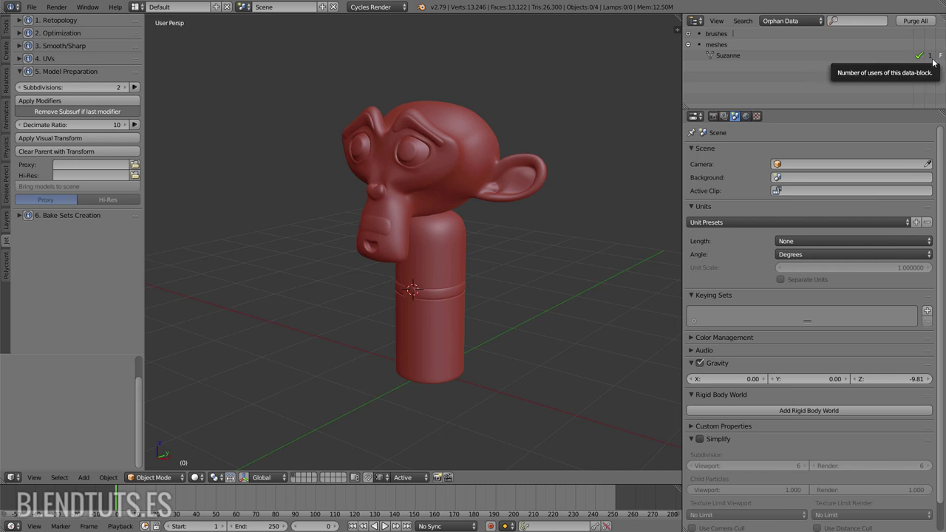
click(921, 56)
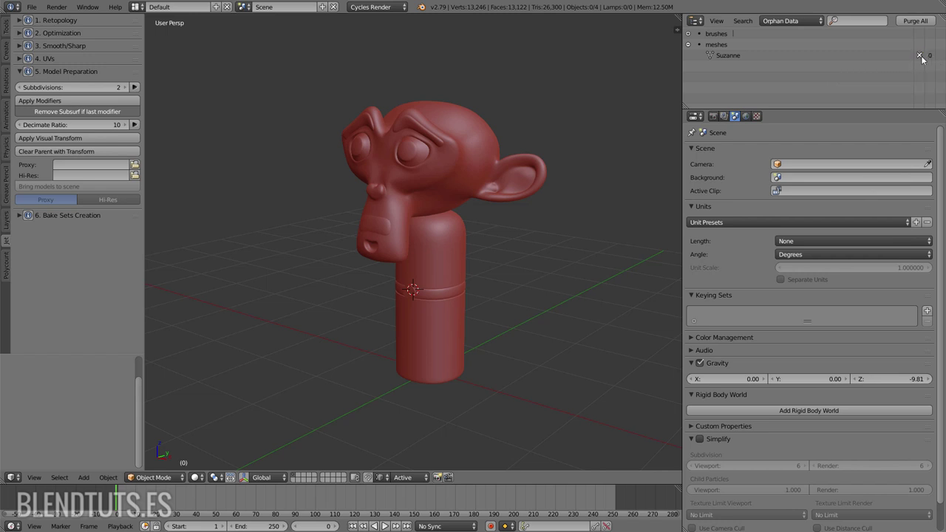
right_click(723, 54)
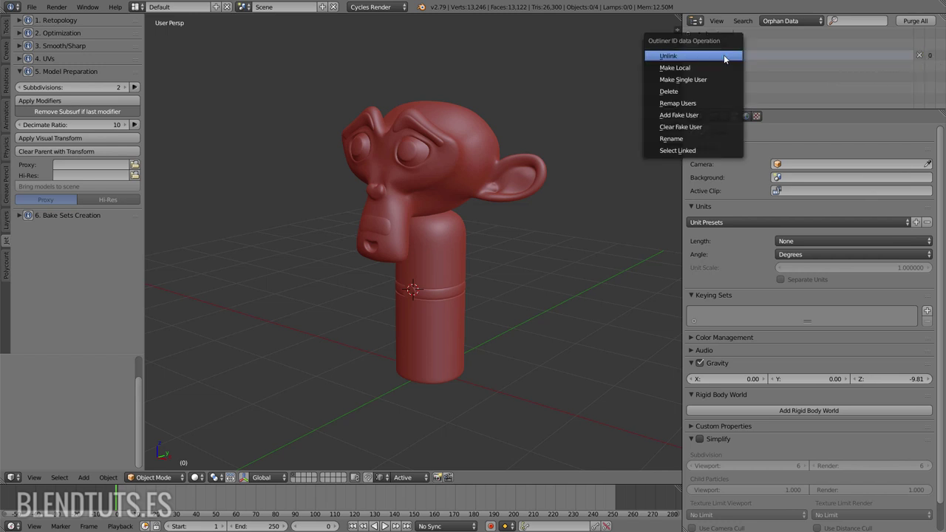
click(695, 94)
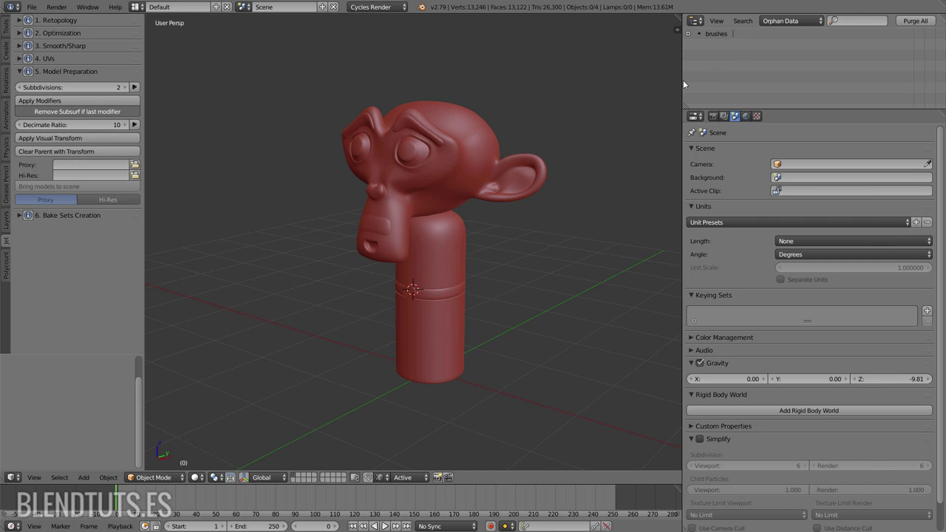
drag(683, 83, 736, 82)
Save HighPoly.blend, then open LowPoly.blend from recent files
click(32, 7)
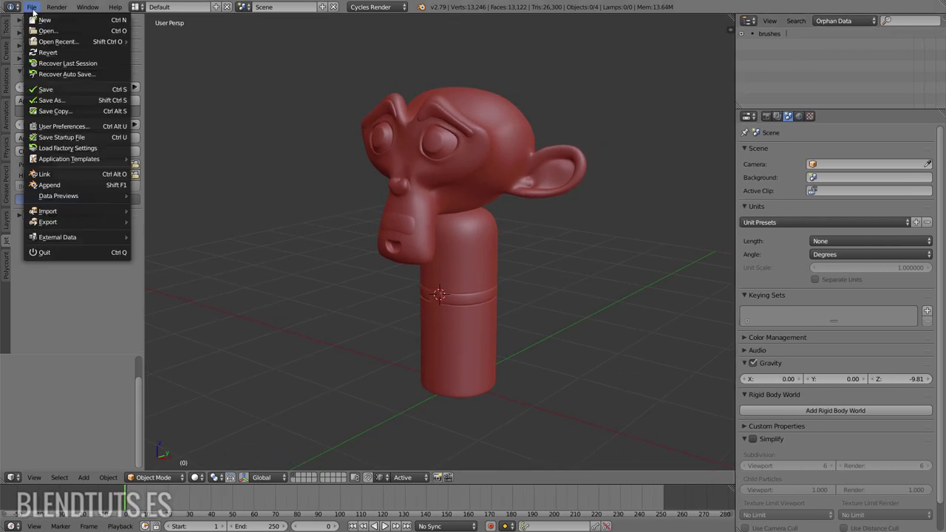
click(76, 91)
click(32, 7)
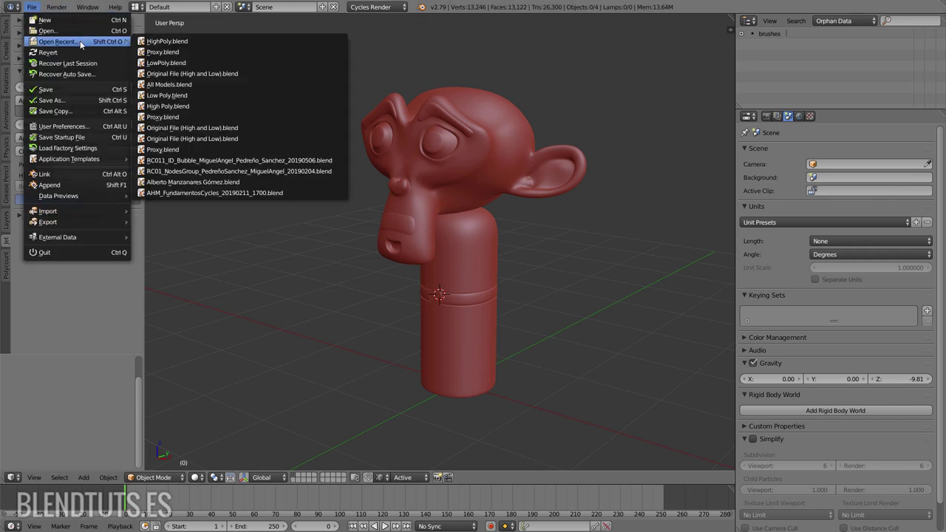
click(198, 63)
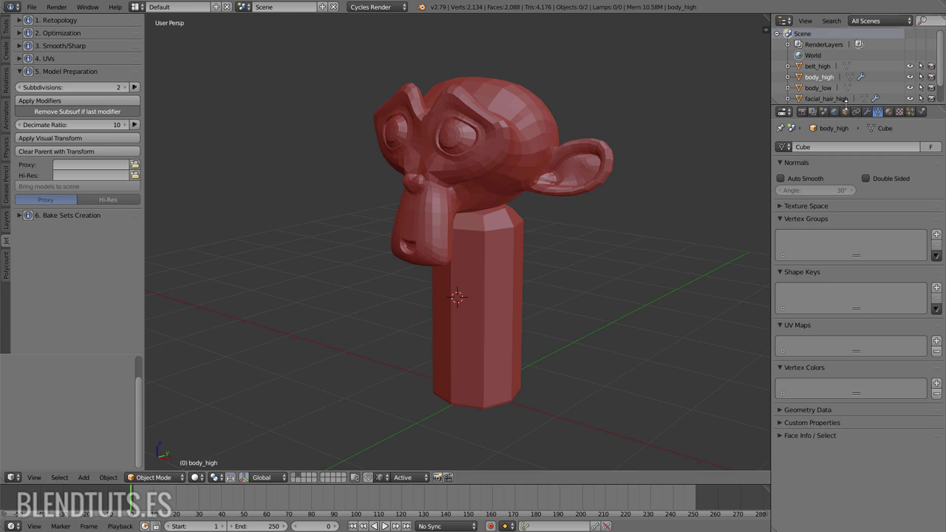
Show all layers and delete the four visible high-poly objects
drag(846, 102, 846, 157)
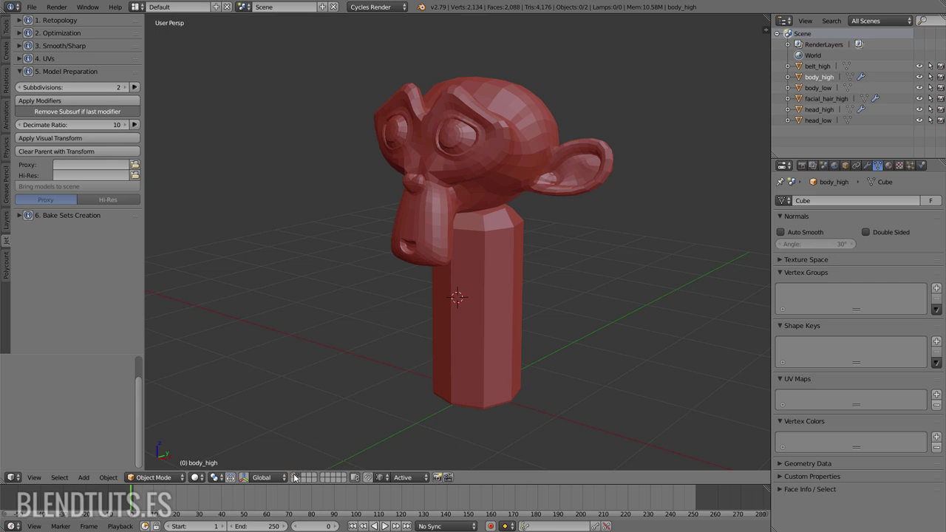
click(296, 479)
key(a)
key(x)
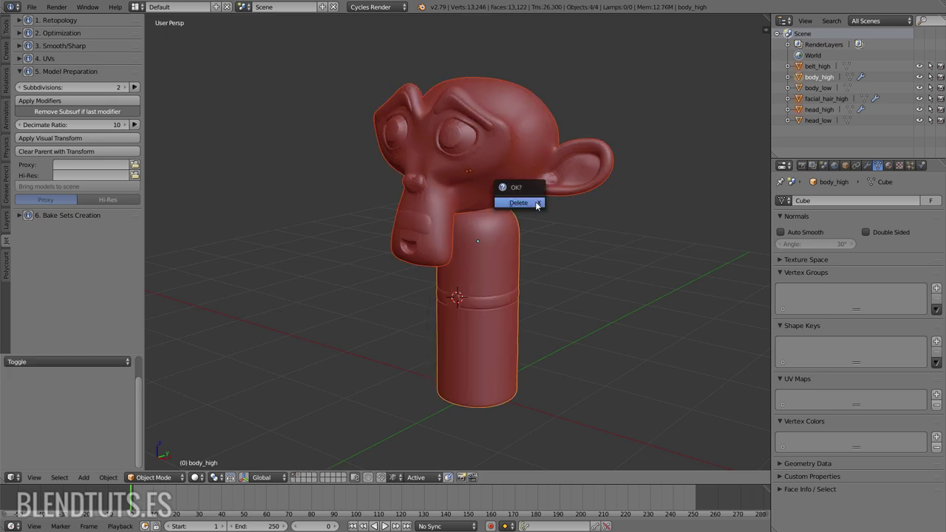
click(519, 202)
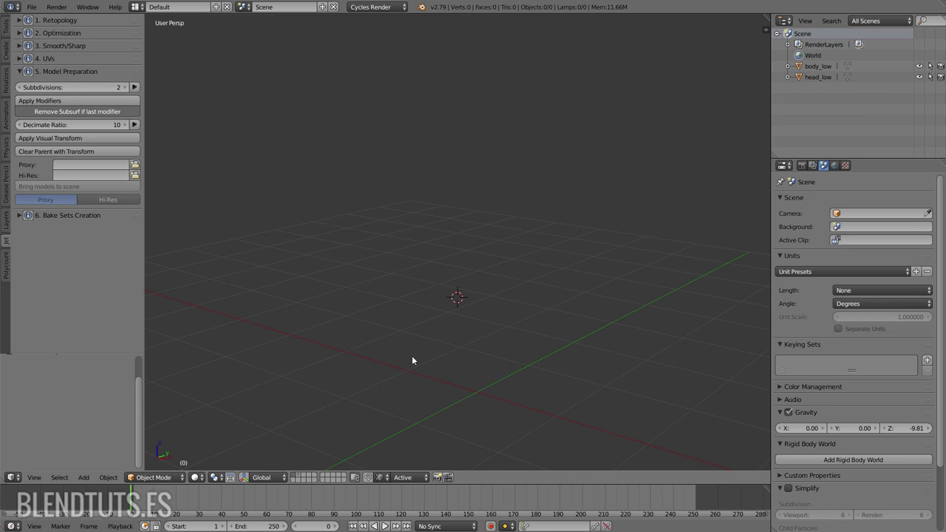
click(890, 22)
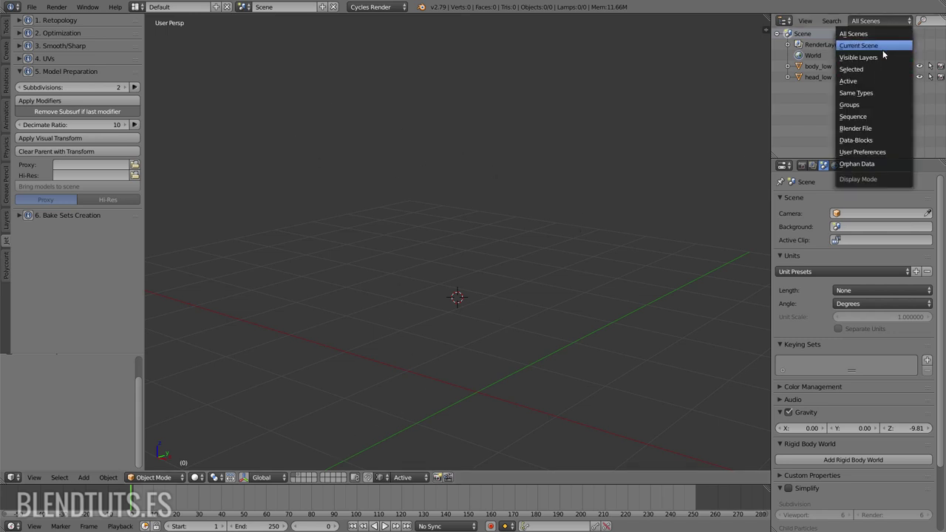
Delete the body_high and Suzanne objects from the Blender File view
click(879, 128)
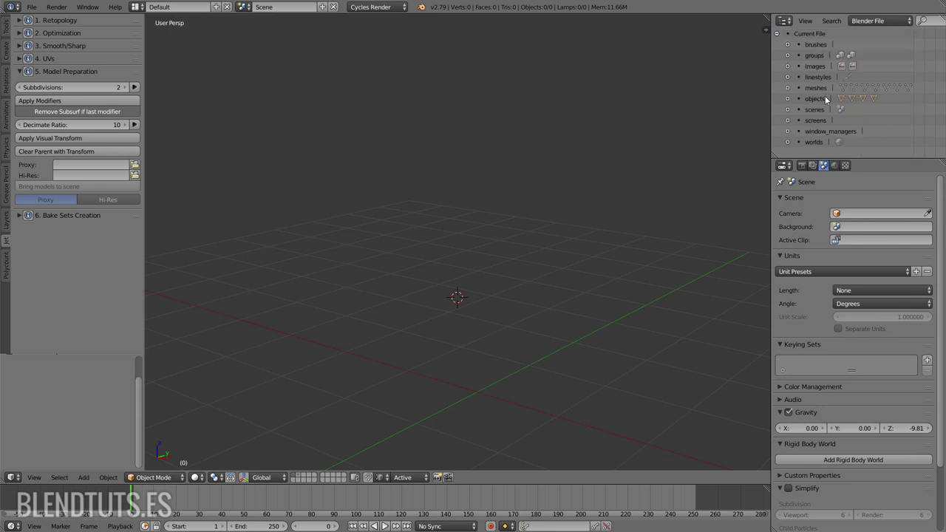
click(797, 99)
scroll(831, 92, down, 1)
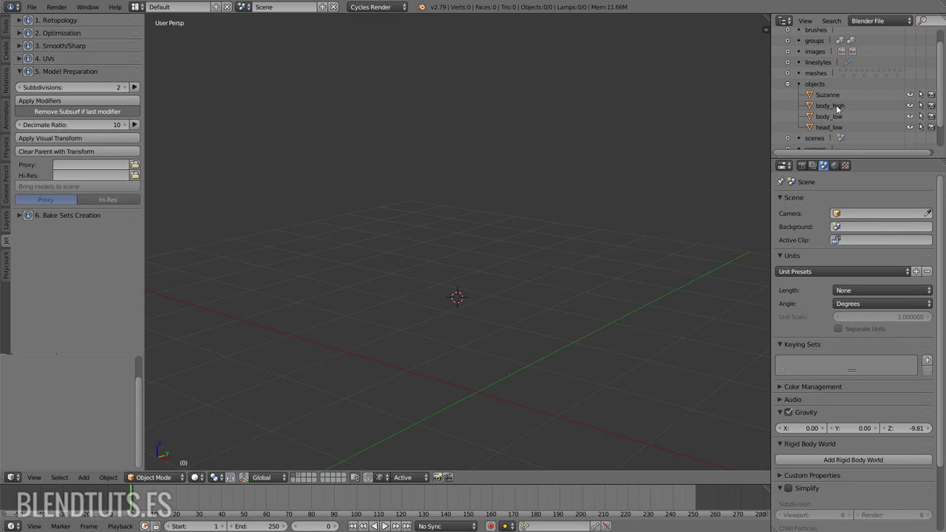
right_click(836, 105)
click(838, 106)
right_click(832, 100)
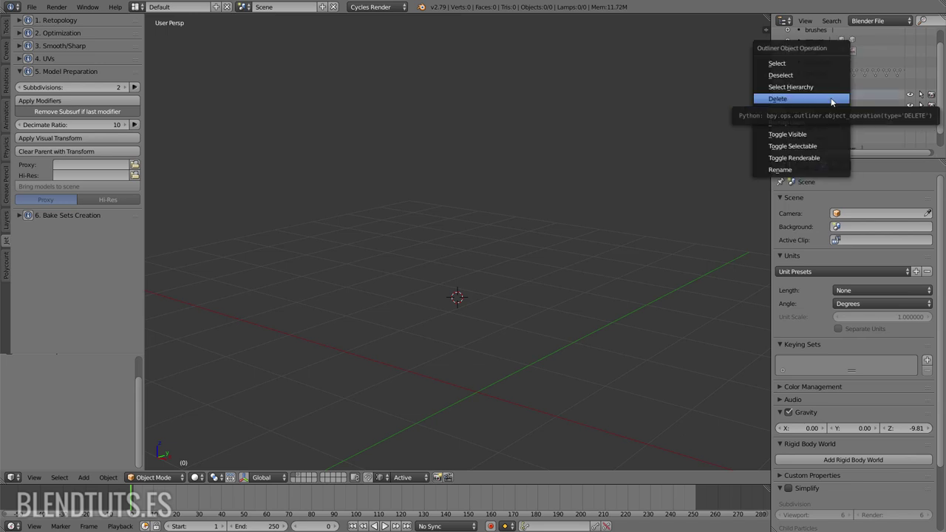
click(832, 100)
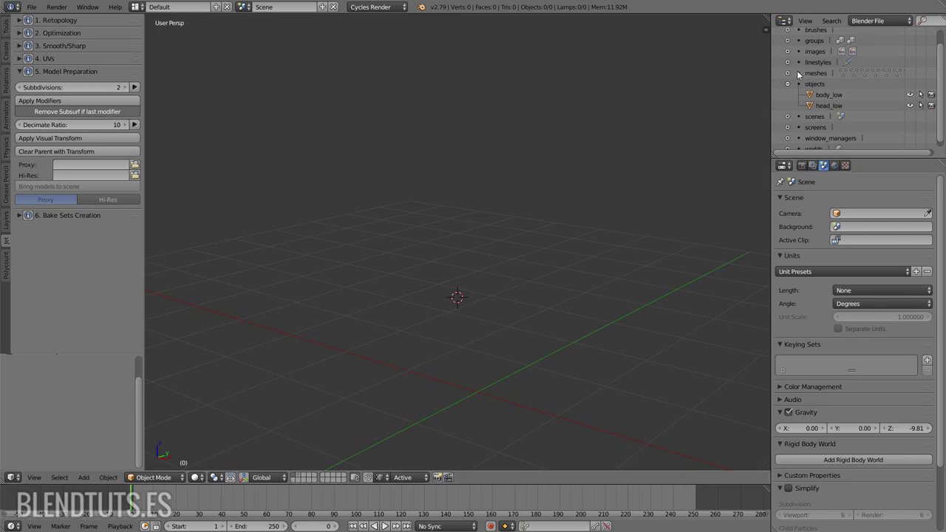
Show the low-poly layer and select the head_low object
scroll(840, 79, down, 2)
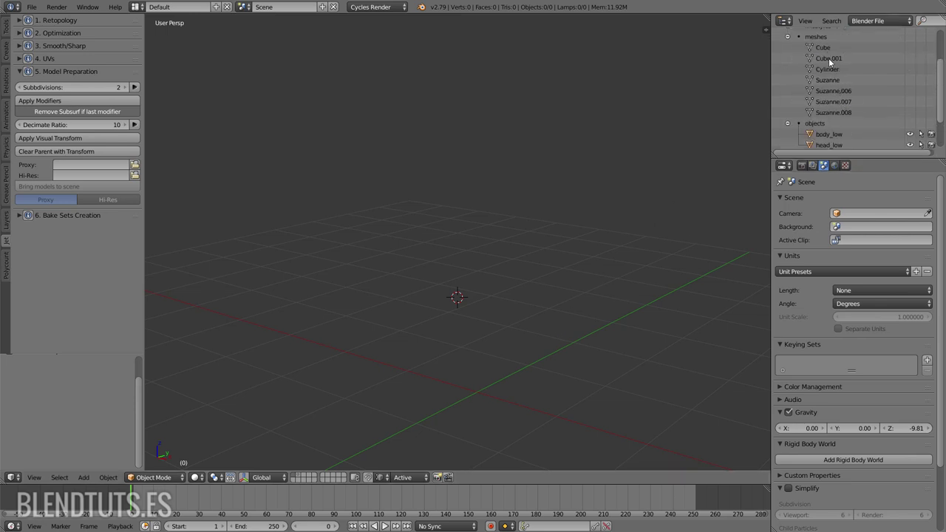
click(299, 478)
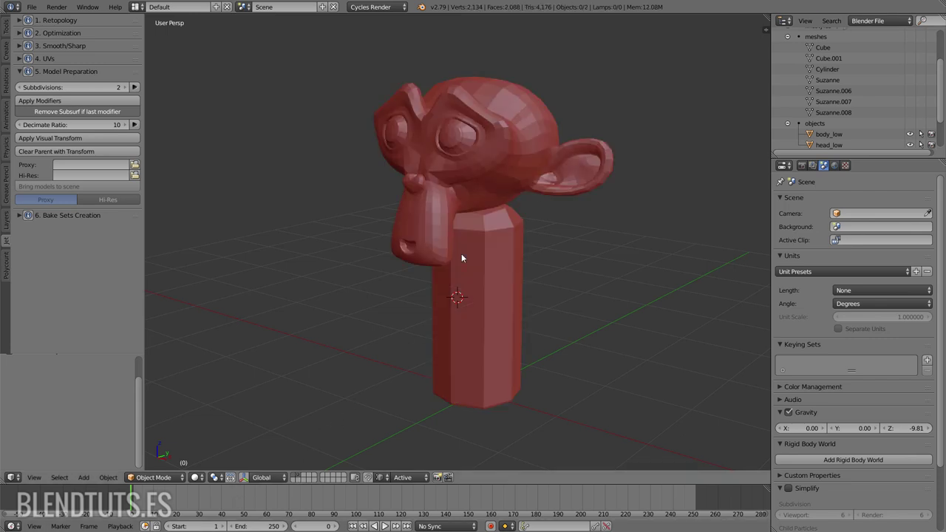
right_click(502, 178)
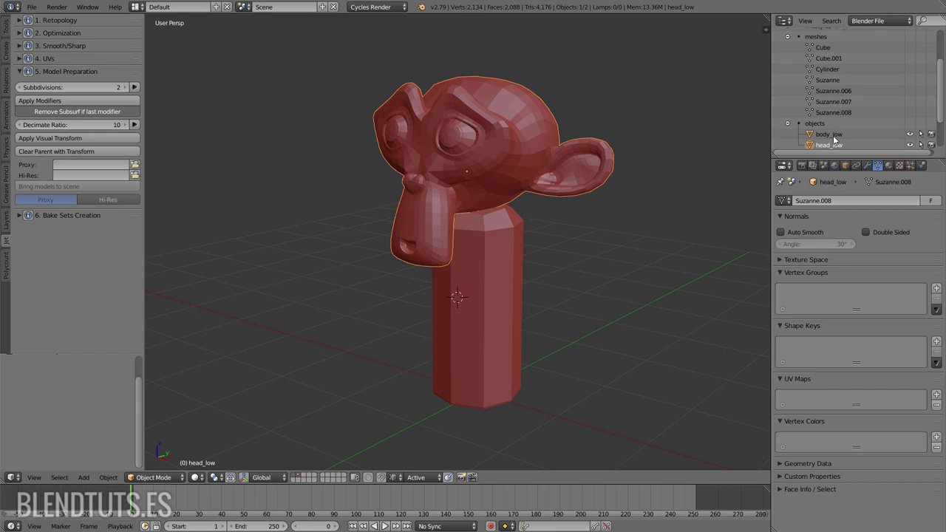
scroll(834, 139, down, 1)
scroll(833, 111, up, 1)
click(877, 21)
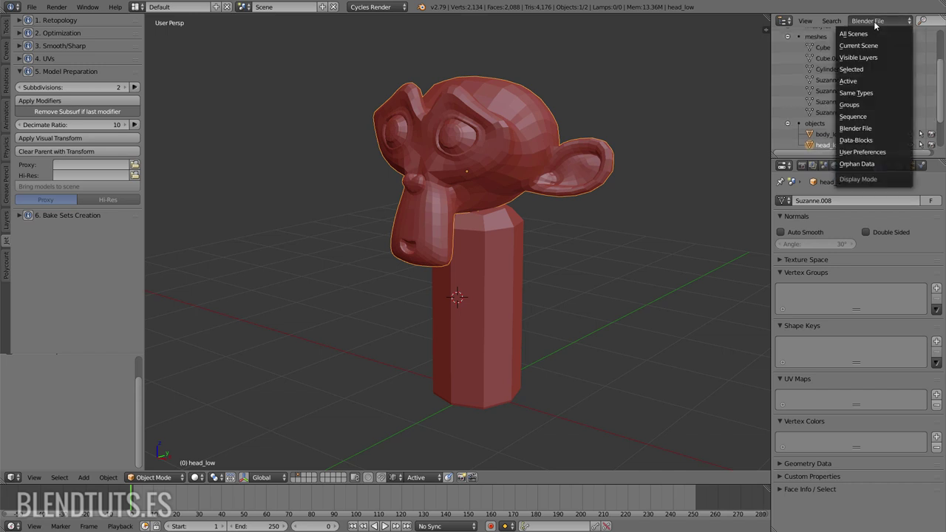
Purge all unused orphan meshes from the file
click(872, 164)
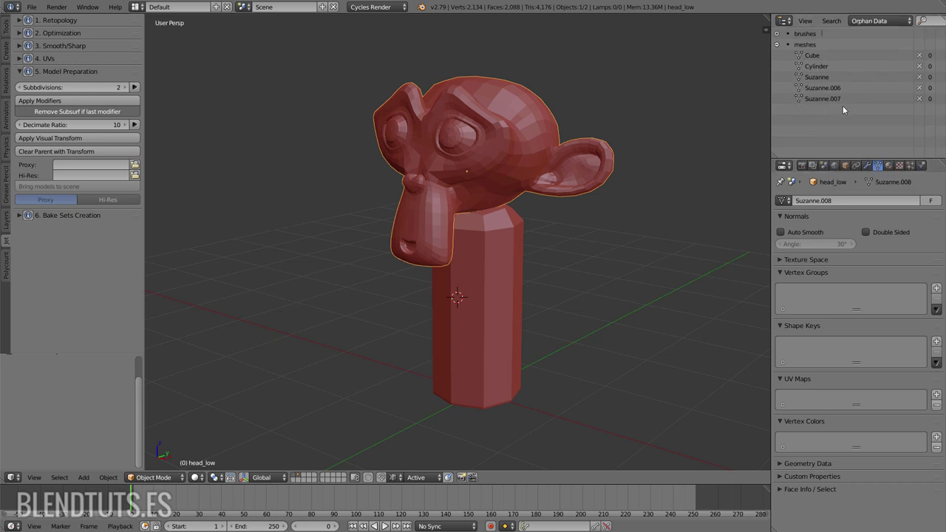
drag(771, 104, 568, 112)
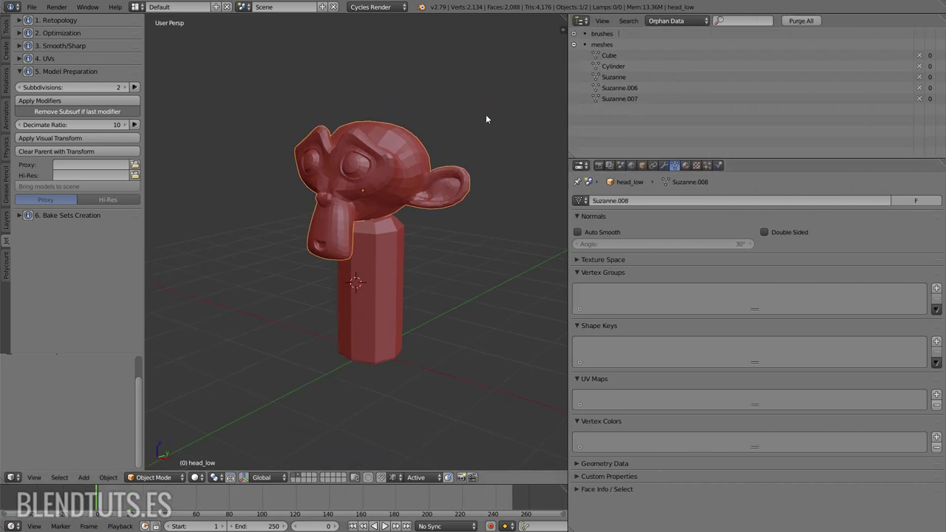
key(space)
click(811, 21)
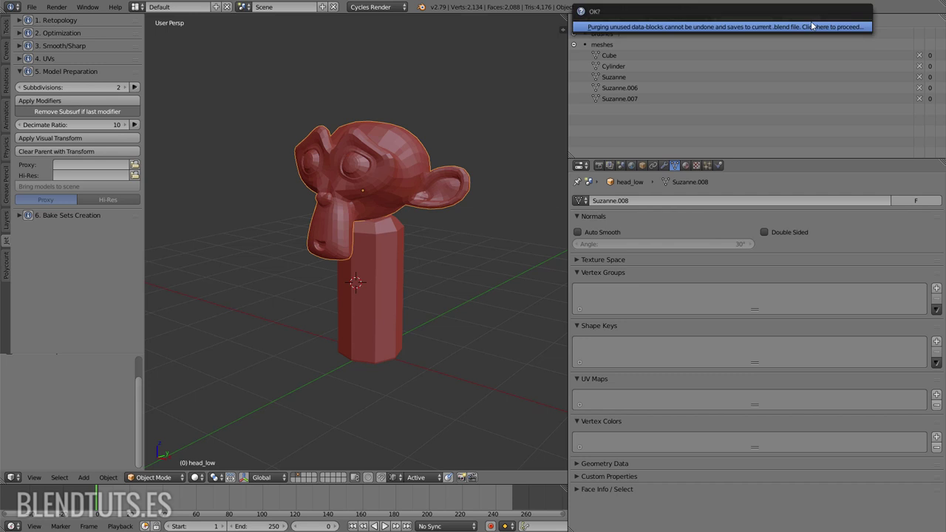
click(811, 21)
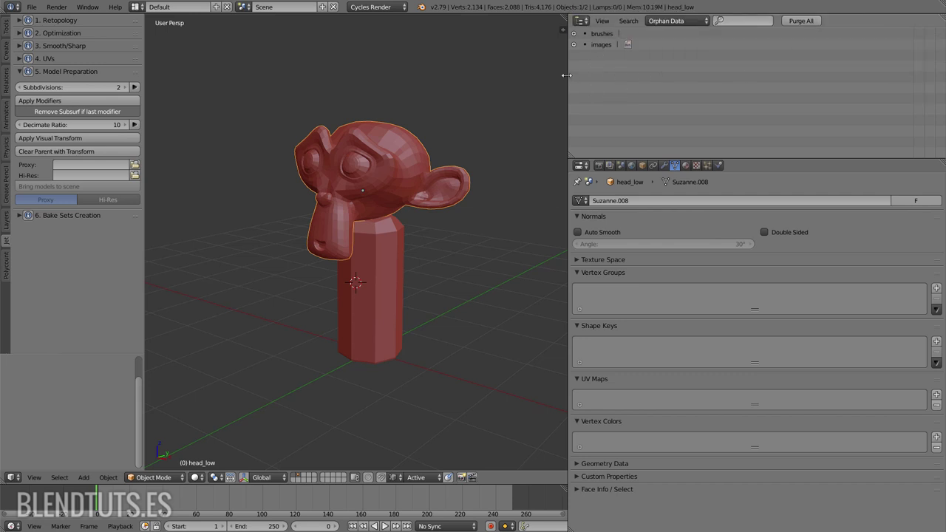
drag(568, 78, 737, 82)
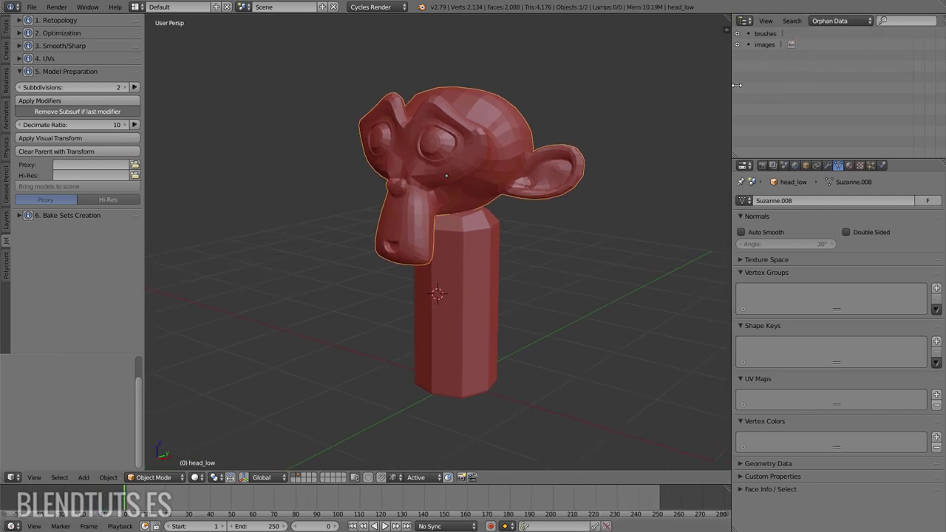
Save over the file, switch to an empty layer and reset the 3D cursor to origin
key(ctrl+s)
click(515, 145)
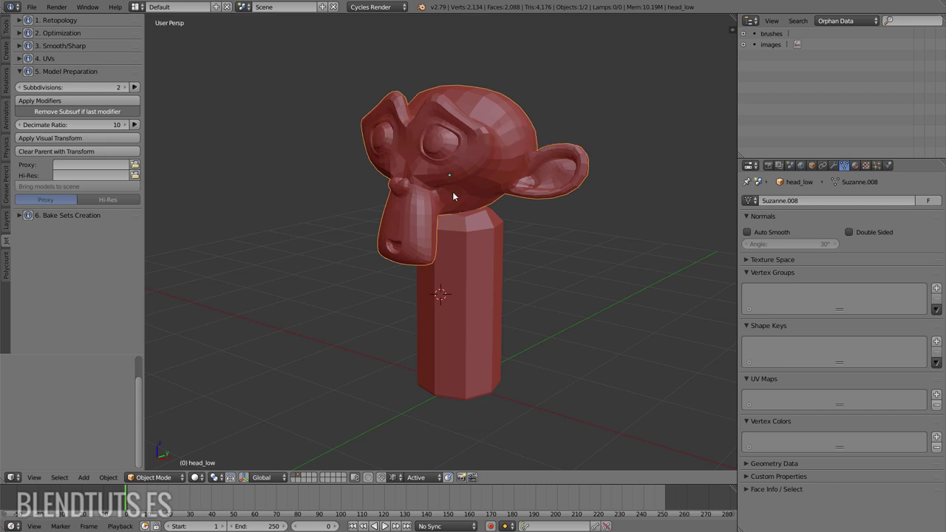
mouse_move(453, 191)
middle_down()
mouse_move(509, 219)
mouse_move(447, 319)
middle_up()
click(293, 477)
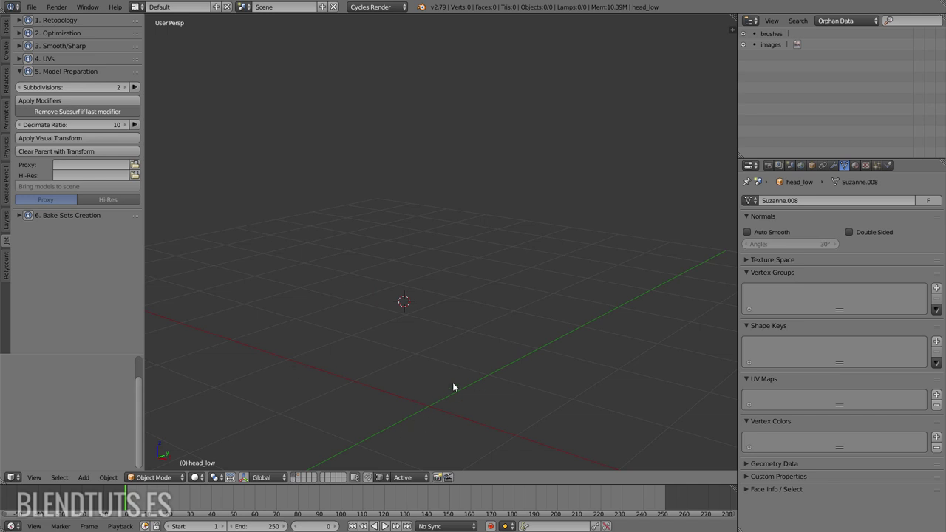
key(shift+c)
Set Proxy.blend as proxy and HighPoly.blend as hi-res file, then import both
click(136, 166)
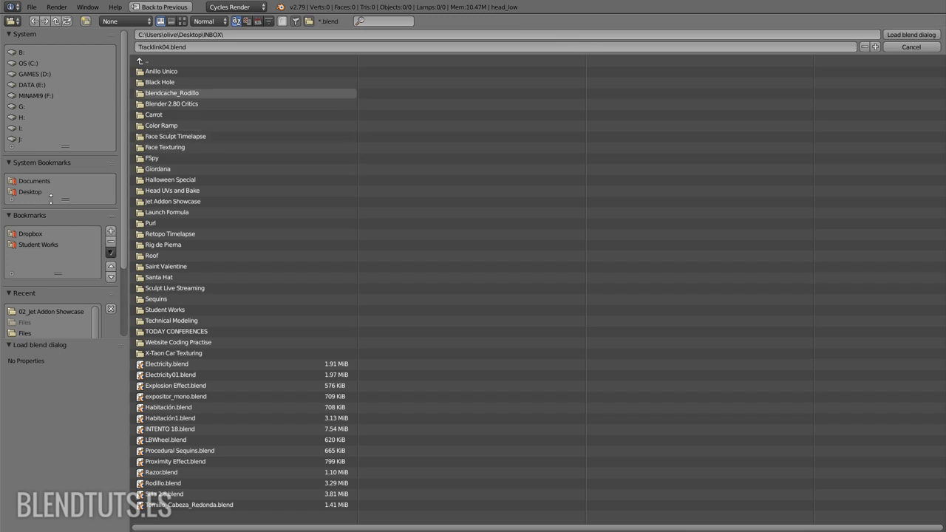
click(50, 312)
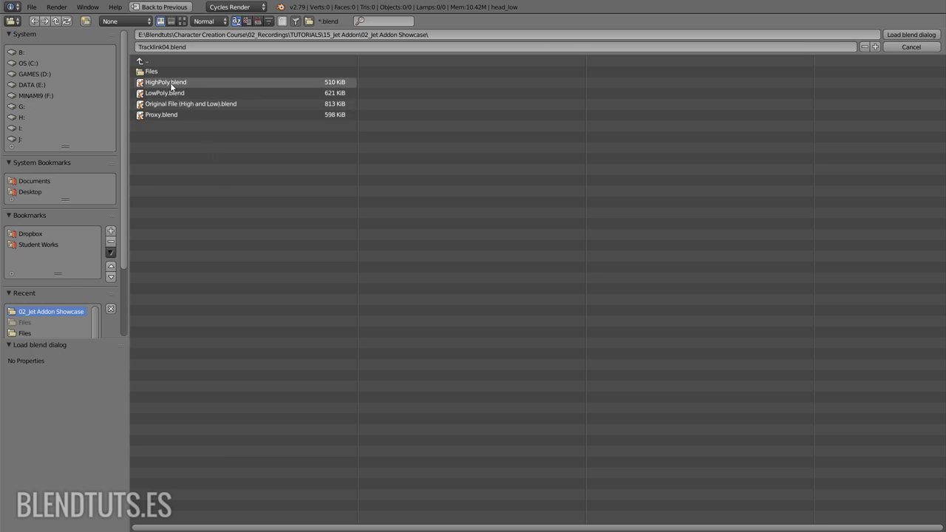
click(170, 114)
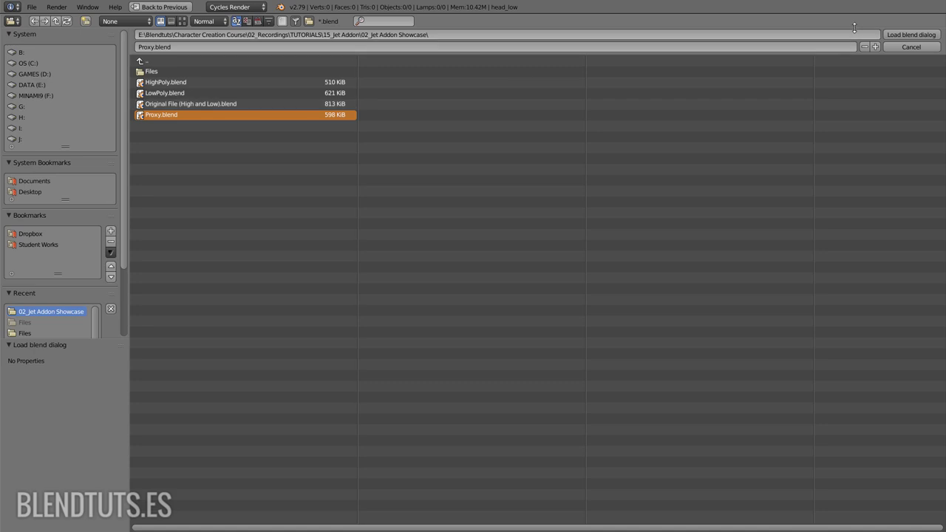
click(903, 34)
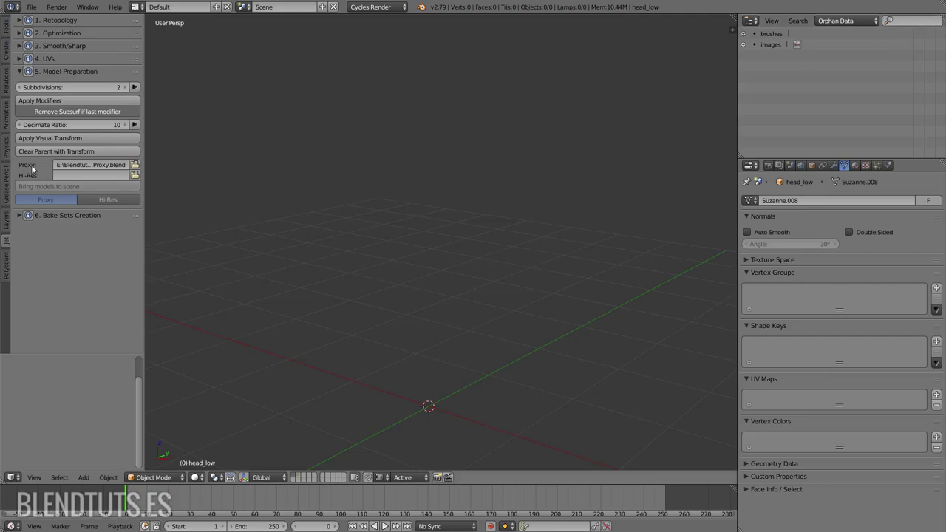
click(135, 174)
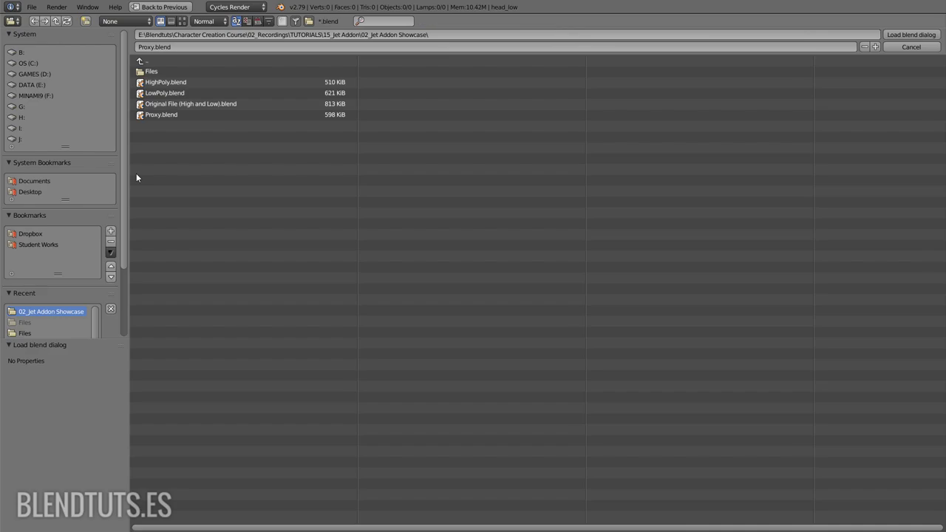
click(173, 82)
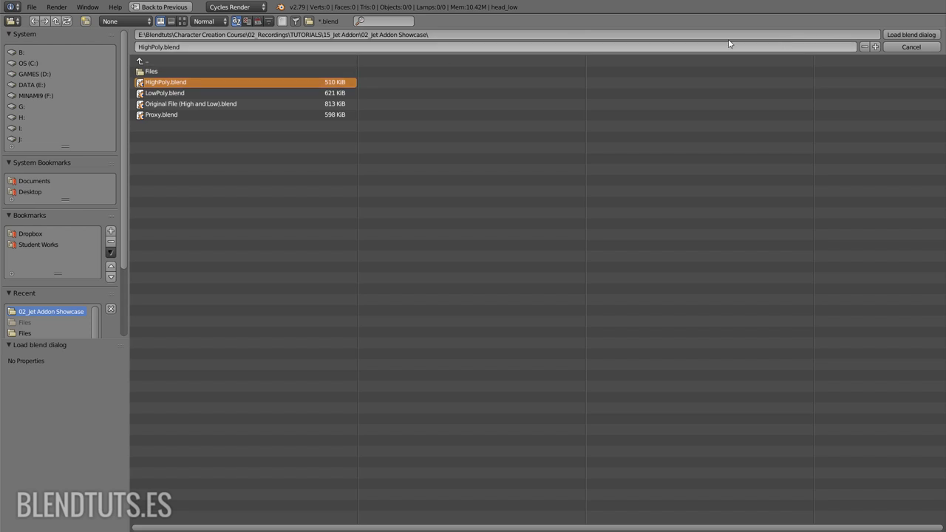
click(907, 32)
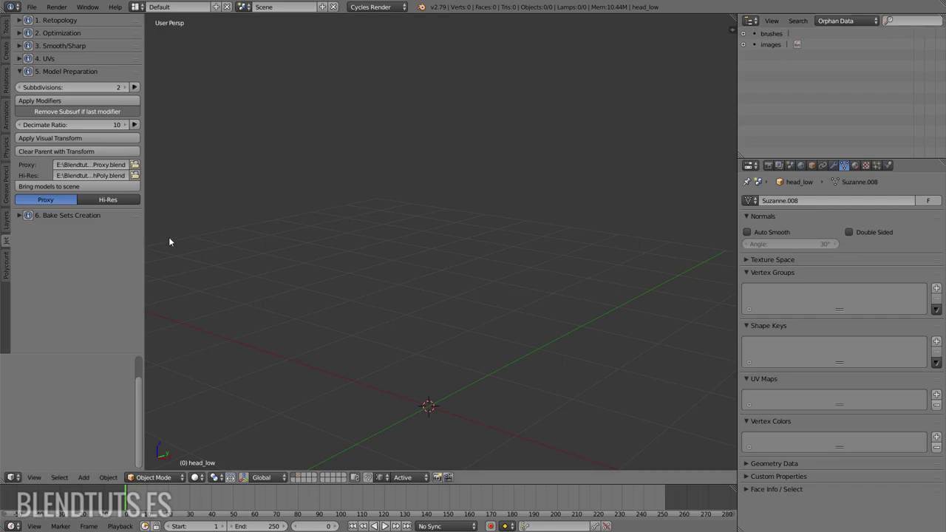
click(76, 187)
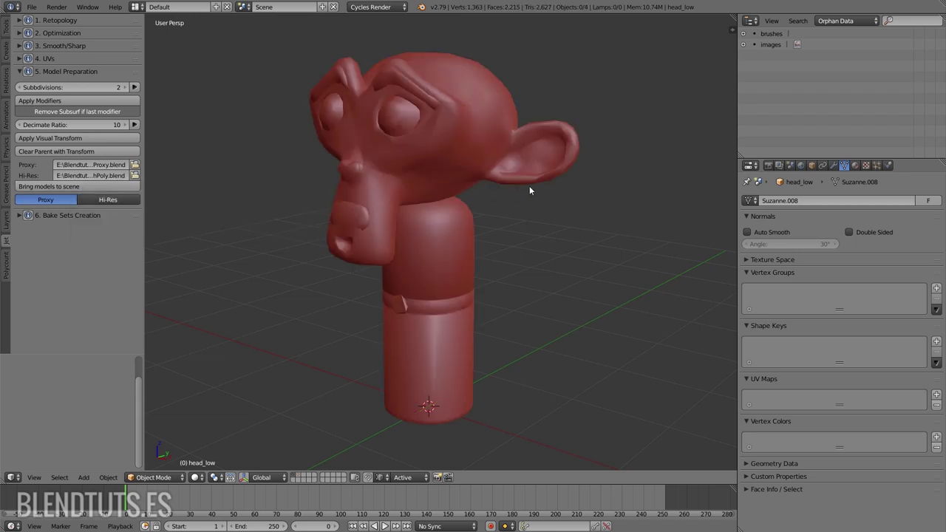
Select the body and toggle it between Proxy and Hi-Res, ending on Hi-Res
right_click(429, 268)
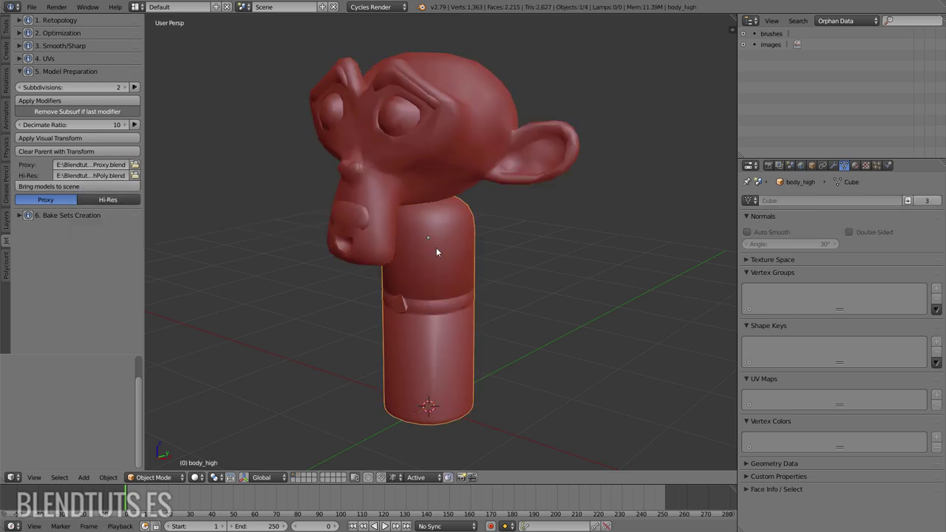
click(108, 199)
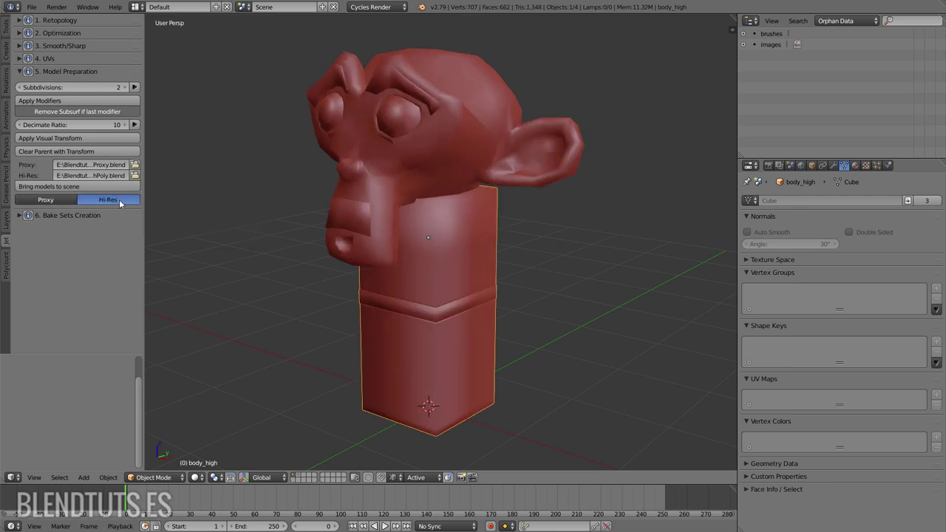
click(52, 201)
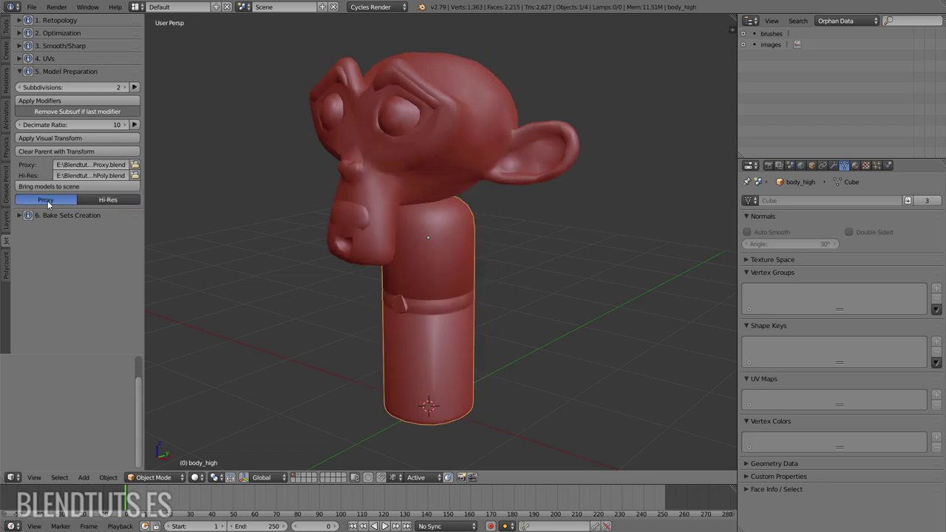
click(111, 201)
click(64, 201)
click(109, 201)
click(44, 202)
click(93, 201)
click(51, 201)
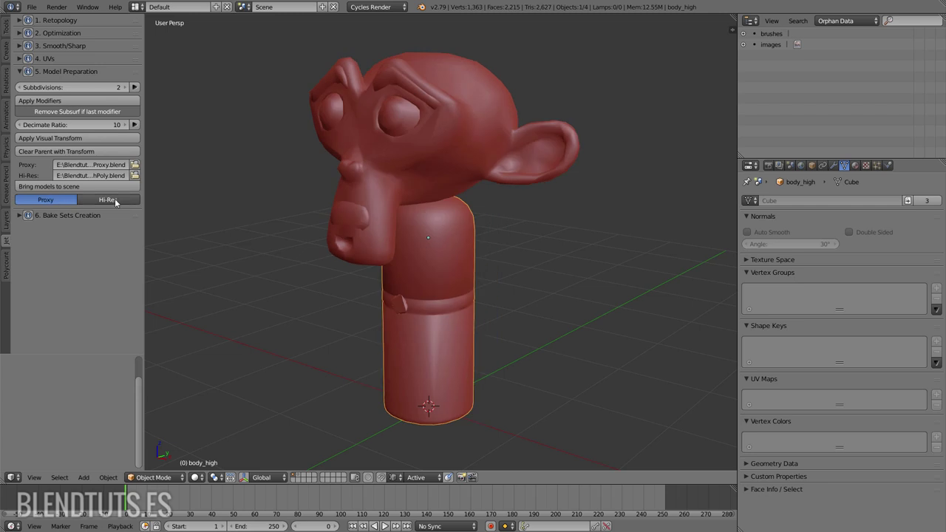
click(111, 201)
click(61, 203)
click(119, 204)
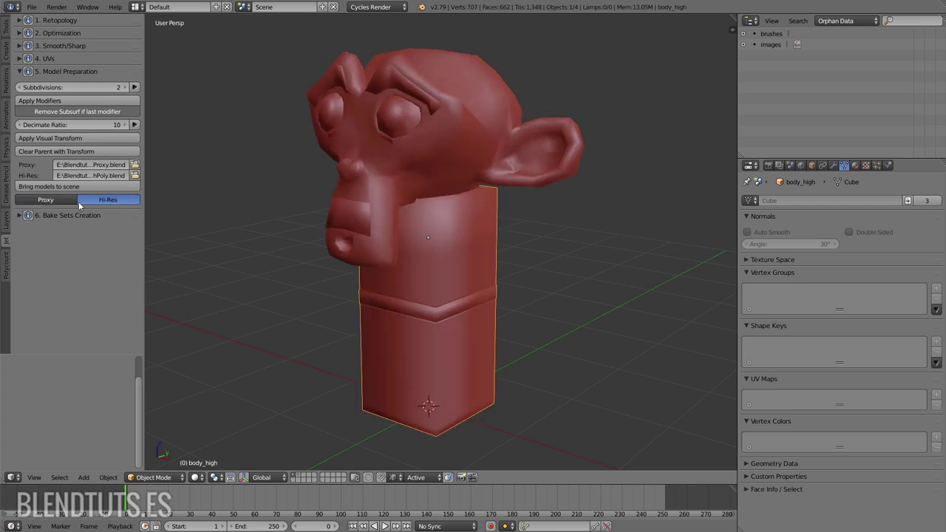
click(65, 203)
click(100, 200)
click(45, 201)
click(101, 201)
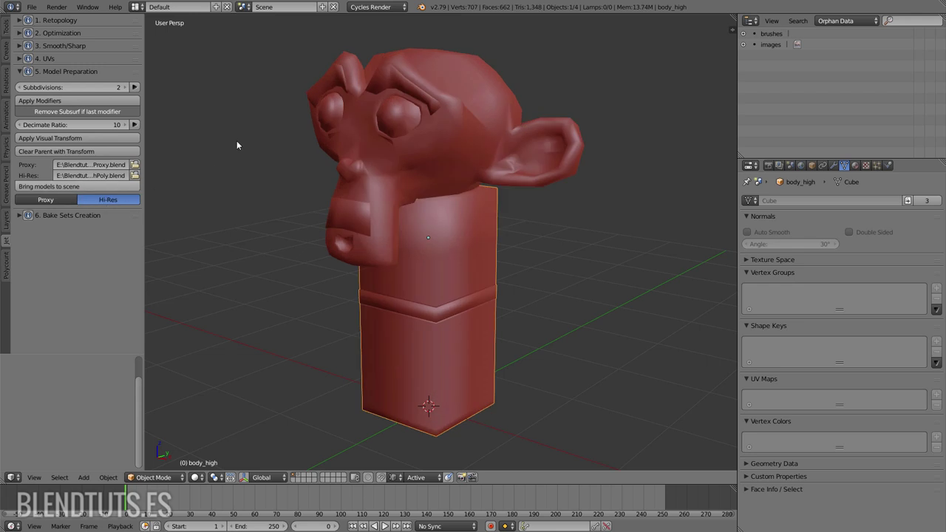
click(30, 7)
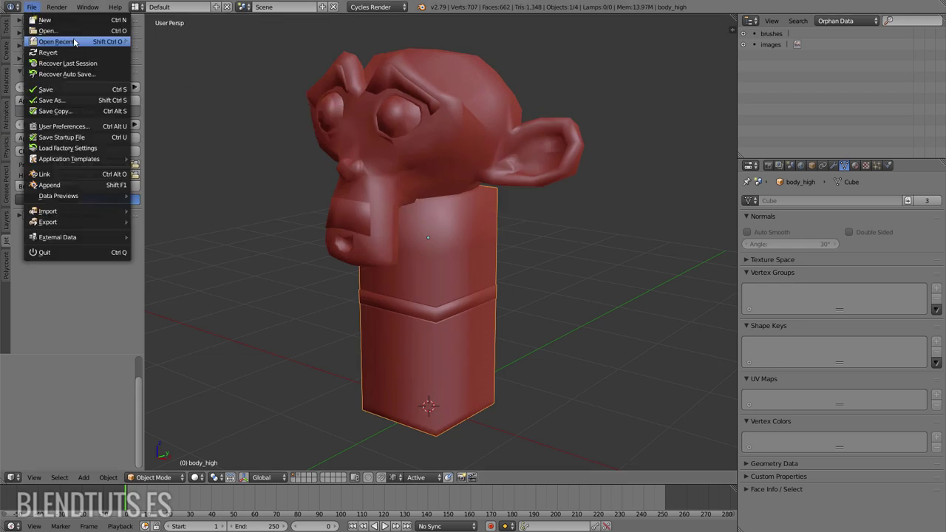
Open HighPoly.blend and inspect the modifiers on the facial hair and head_high
click(194, 53)
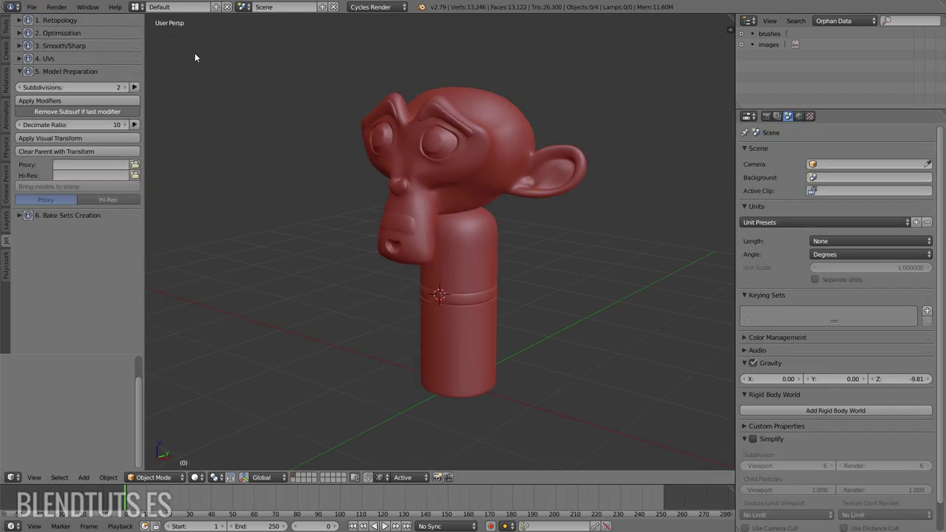
right_click(464, 124)
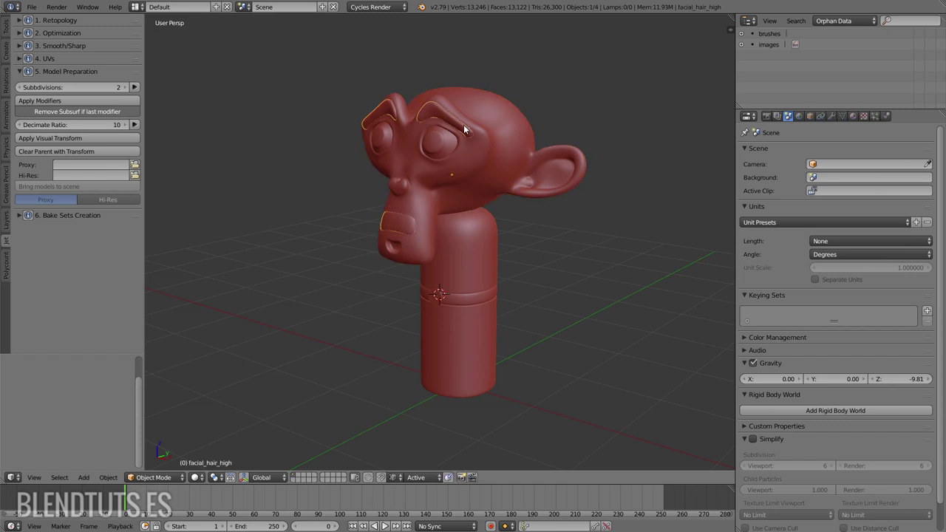
click(832, 116)
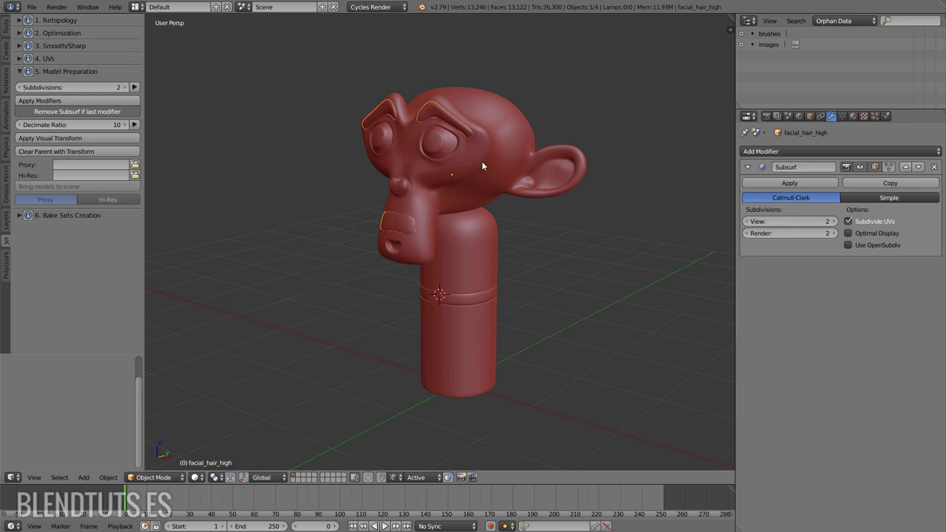
right_click(530, 163)
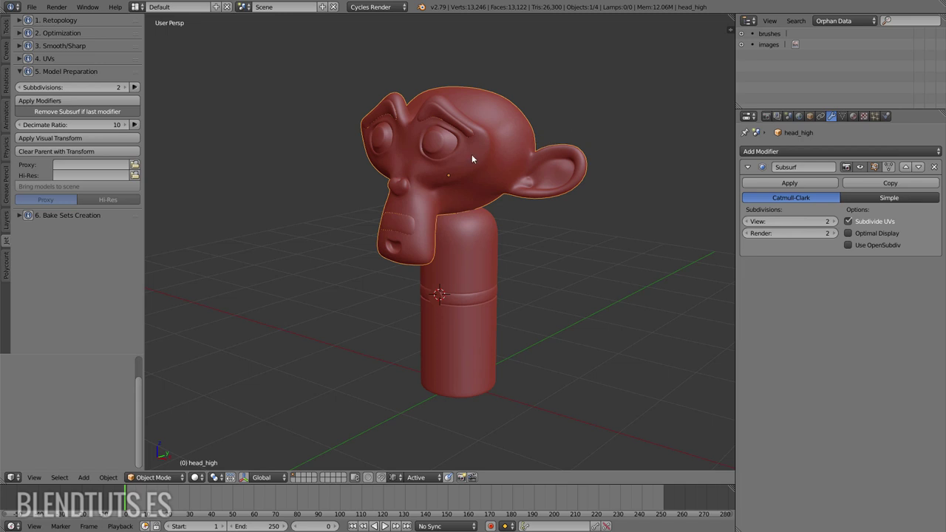
Apply Subsurf modifiers on all objects, save over HighPoly.blend, and check the dense mesh
key(a)
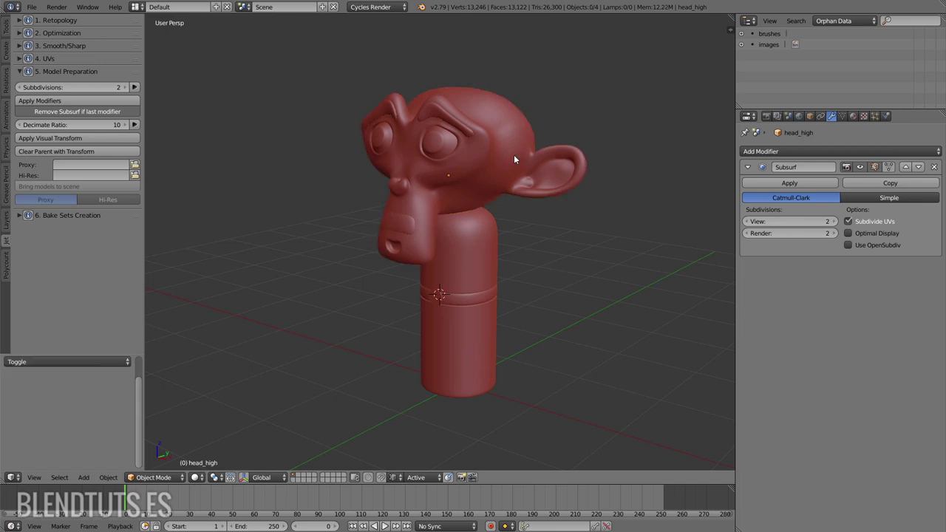
click(77, 99)
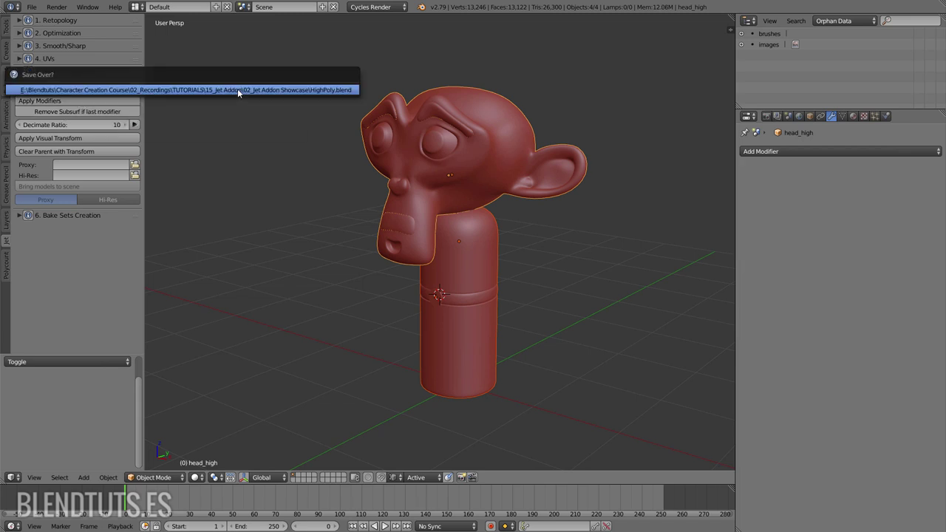
click(428, 116)
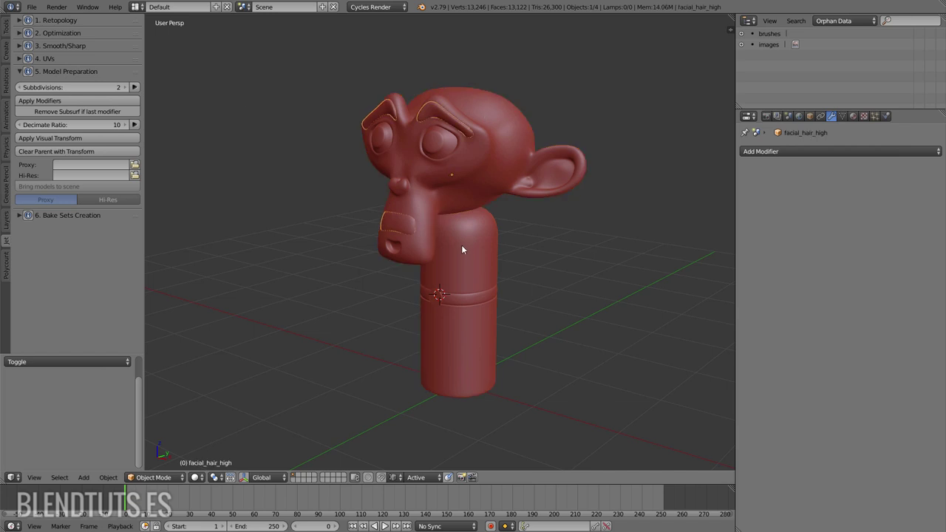
key(Tab)
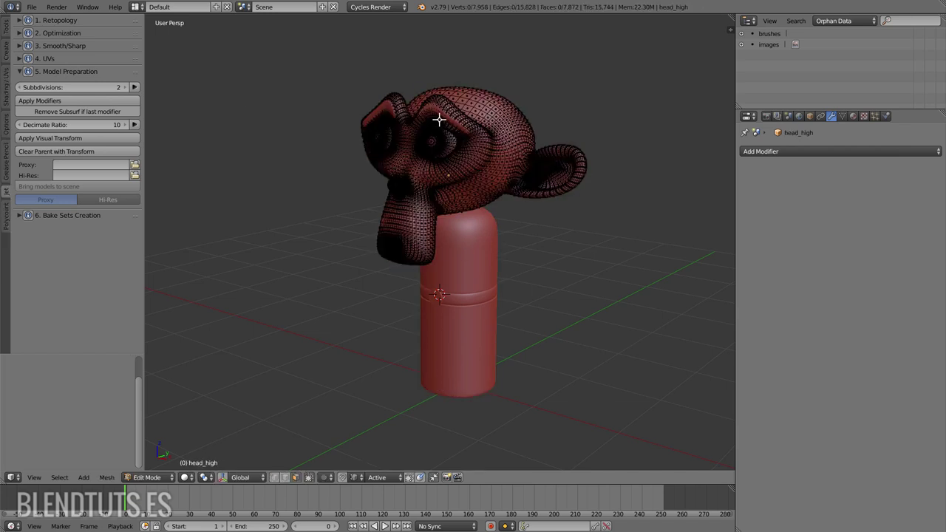
key(Tab)
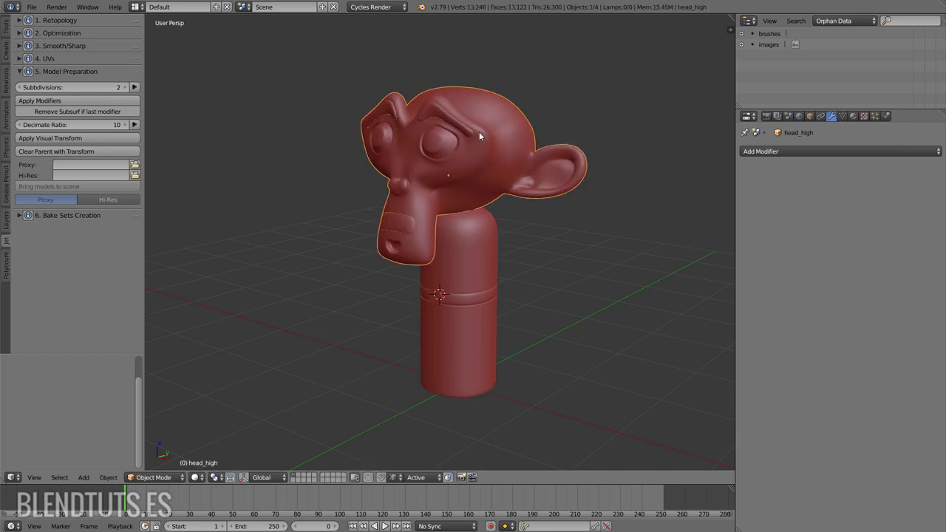
Reopen the add-on scene file from recent files
key(a)
click(32, 7)
mouse_move(58, 41)
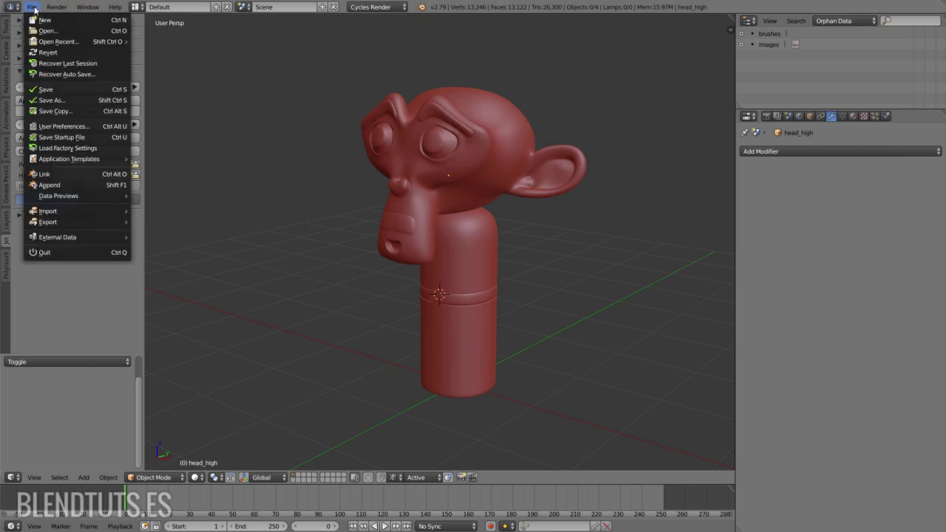
click(222, 50)
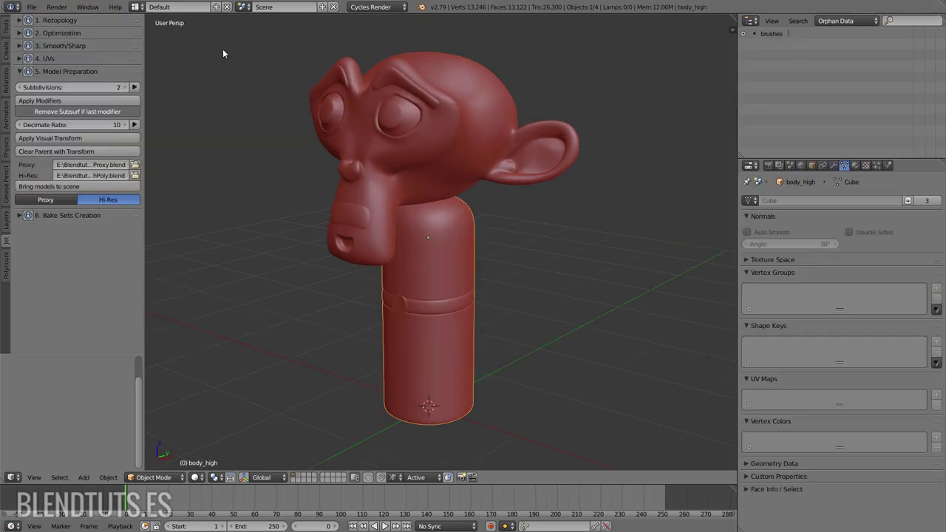
Toggle the body between Proxy and Hi-Res, ending on Hi-Res, and select the head
click(62, 200)
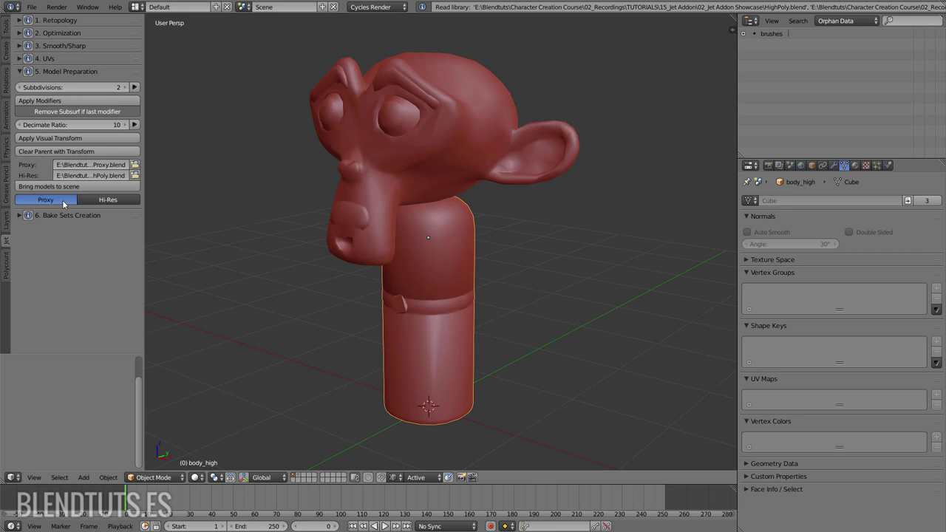
click(106, 200)
click(58, 200)
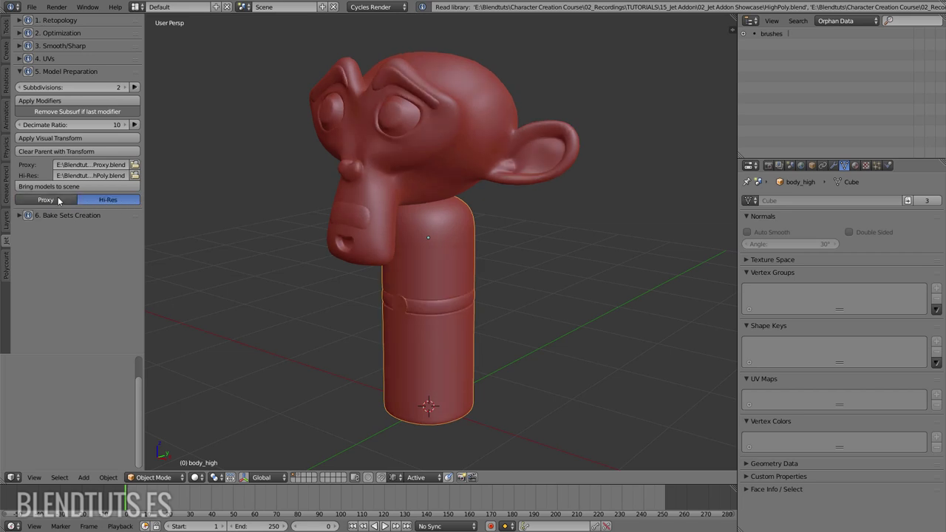
click(108, 200)
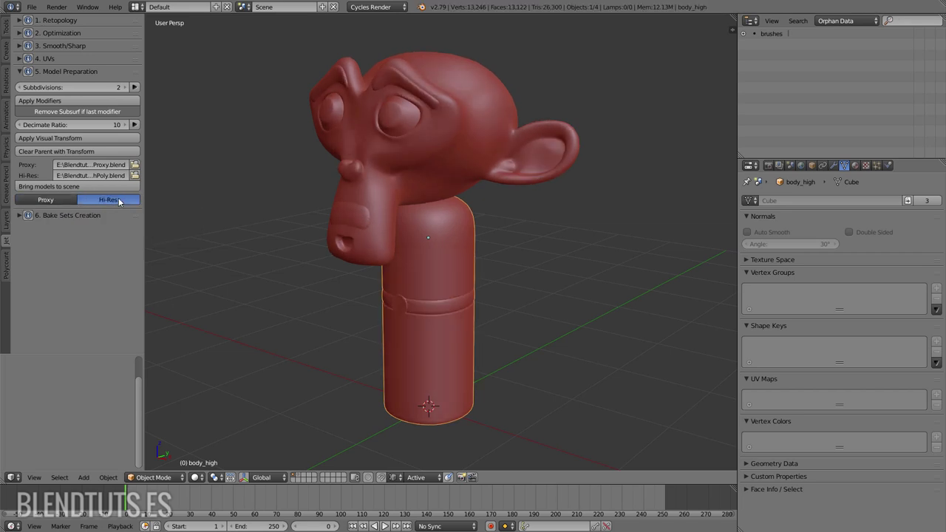
click(60, 200)
click(116, 200)
right_click(507, 129)
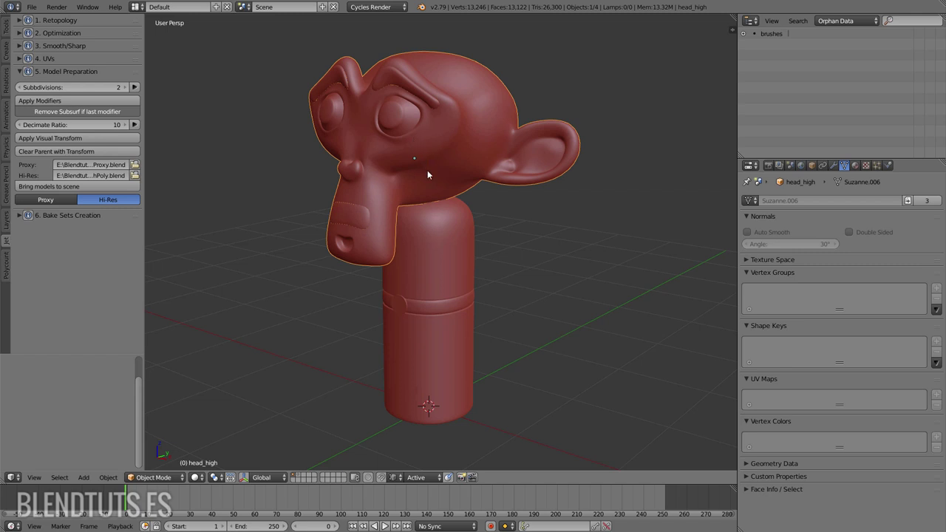
Switch the head to its proxy mesh, then move and rotate it 46.5°
click(50, 201)
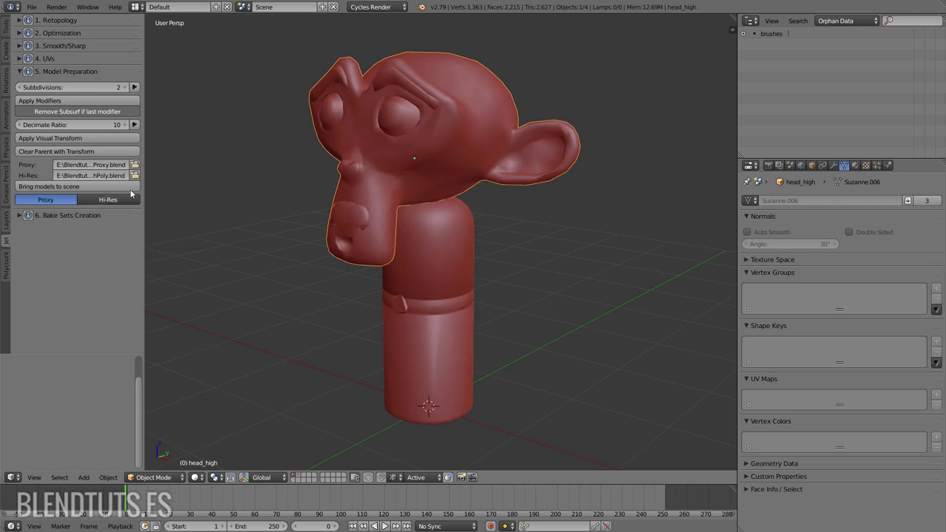
key(g)
click(521, 92)
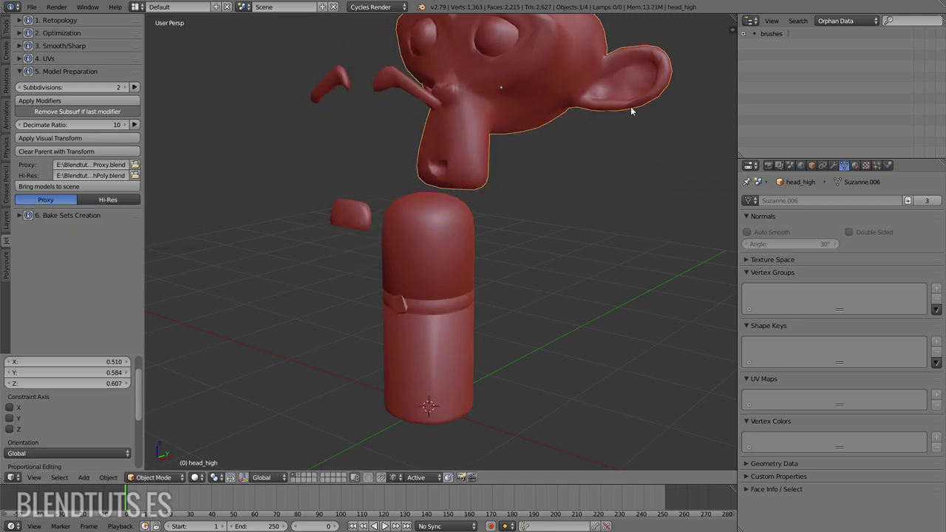
key(ctrl+z)
key(ctrl+shift+z)
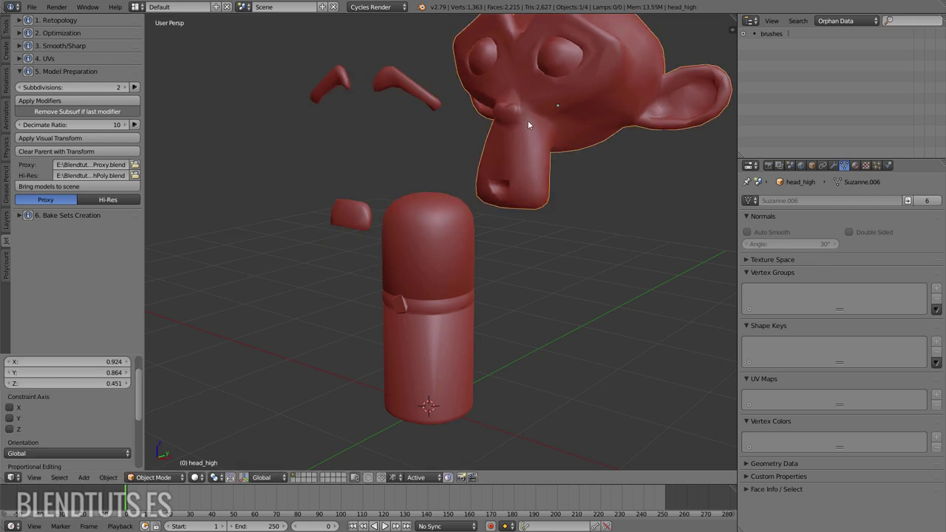
key(r)
click(573, 218)
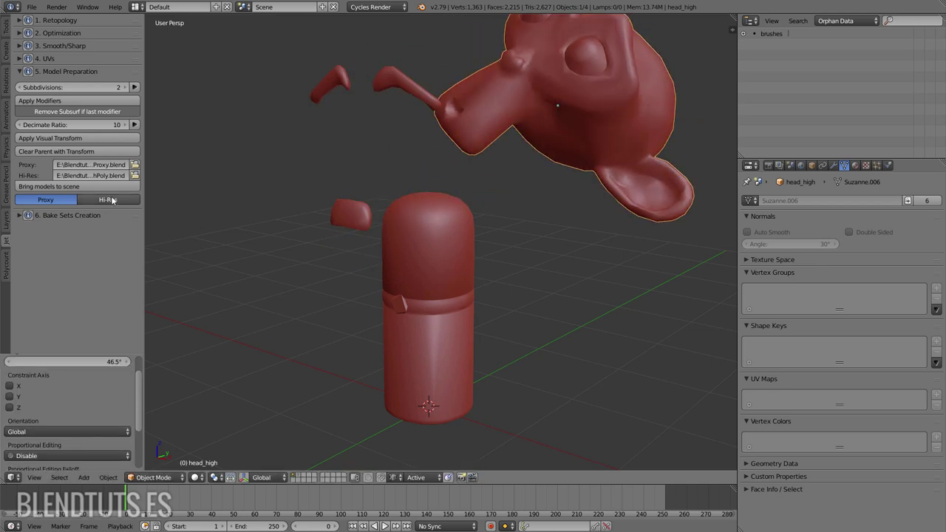
Toggle the head between Hi-Res and Proxy, ending on Proxy, and check the proxy layer
click(108, 199)
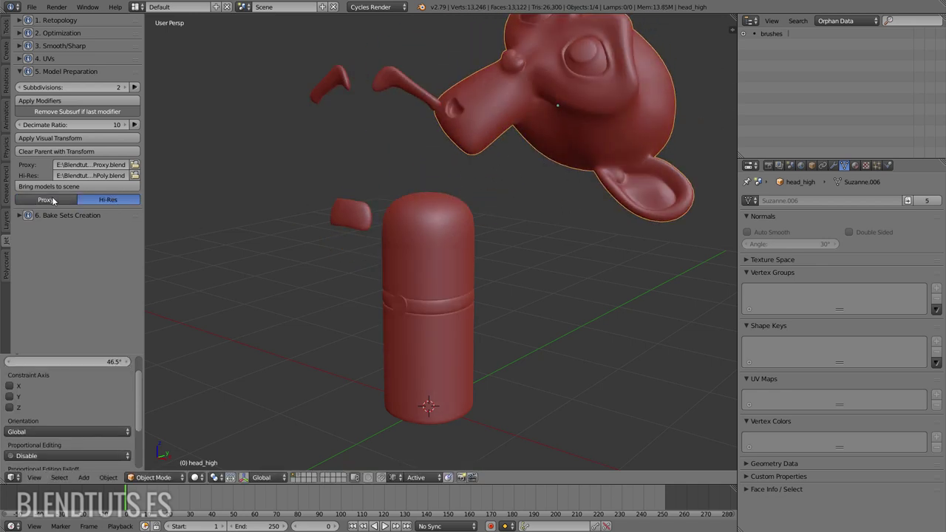
click(46, 200)
click(118, 201)
click(40, 200)
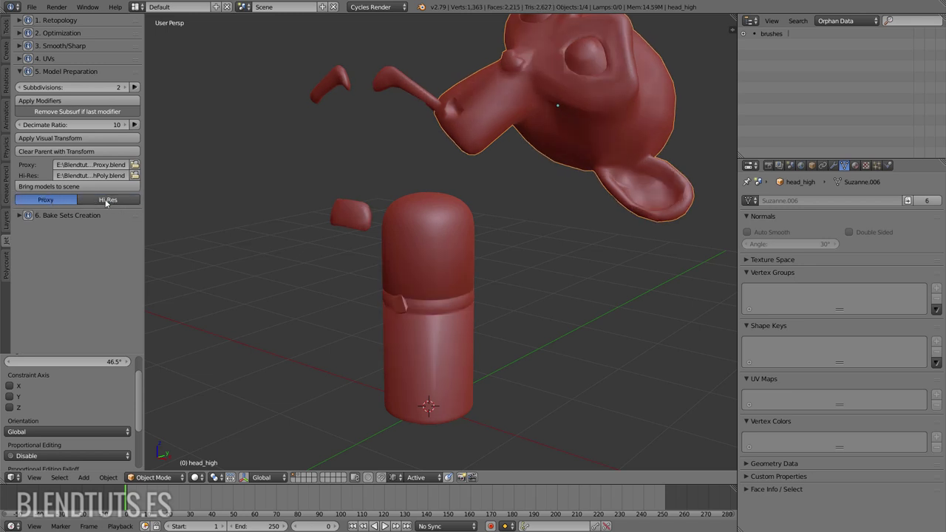
click(108, 200)
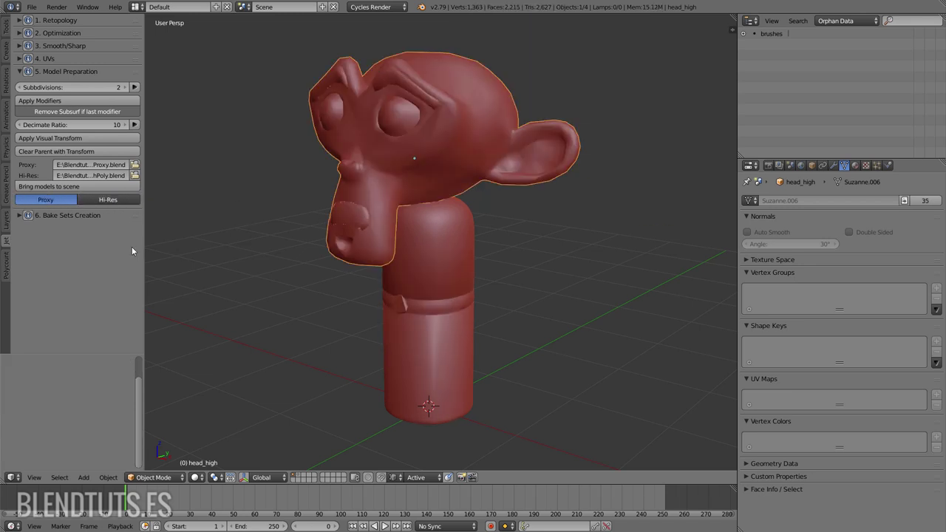
click(120, 202)
click(50, 201)
click(300, 478)
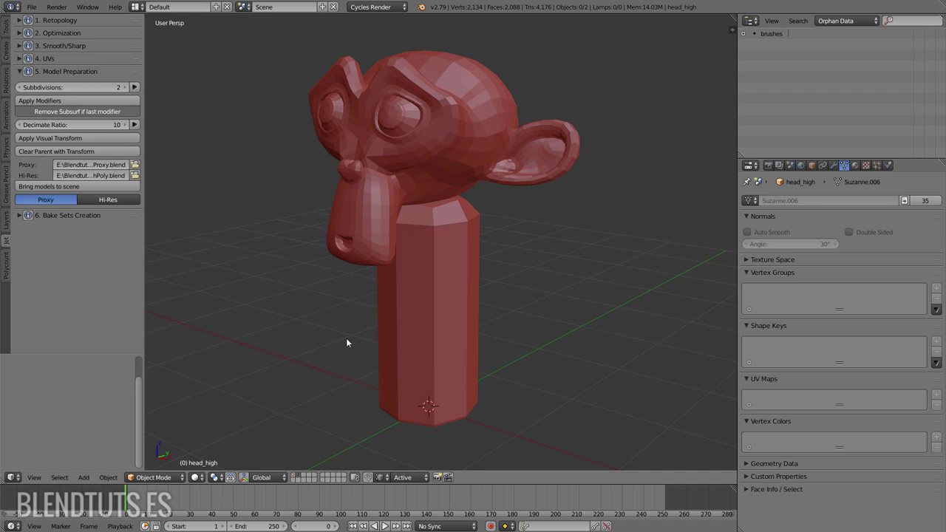
click(294, 478)
Select all objects and try a Y-axis move, then cancel it
mouse_move(454, 224)
middle_down()
mouse_move(466, 234)
mouse_move(407, 256)
middle_up()
right_click(403, 241)
key(a)
key(a)
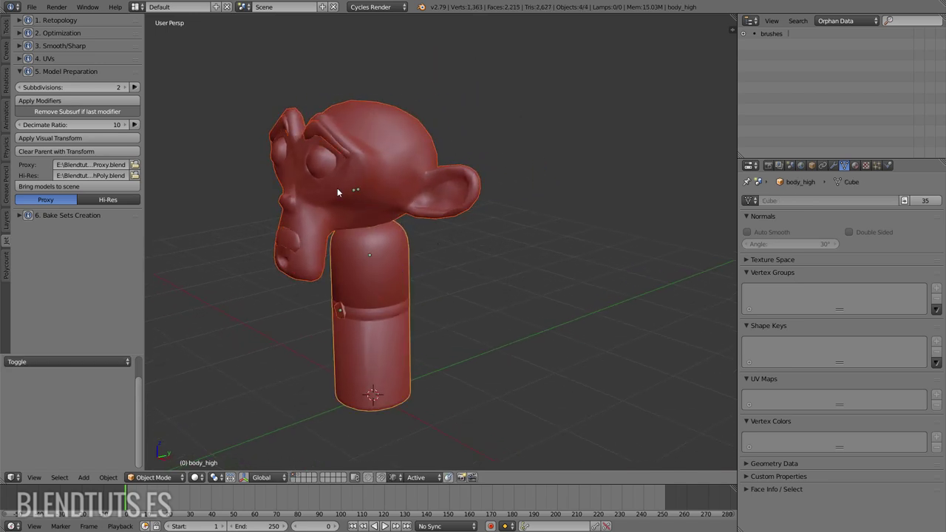
key(g)
key(y)
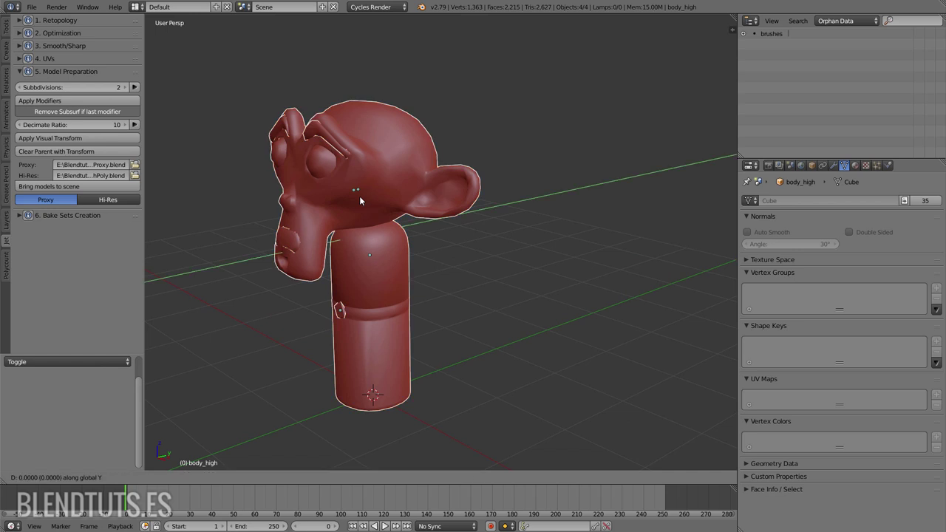
right_click(370, 195)
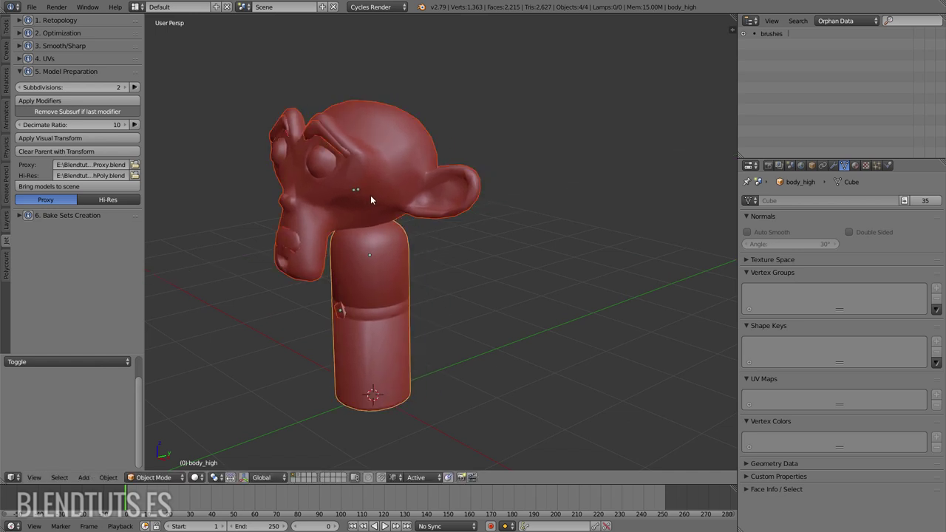
Set snapping to Increment and move the high-poly model 3 units along Y
click(394, 477)
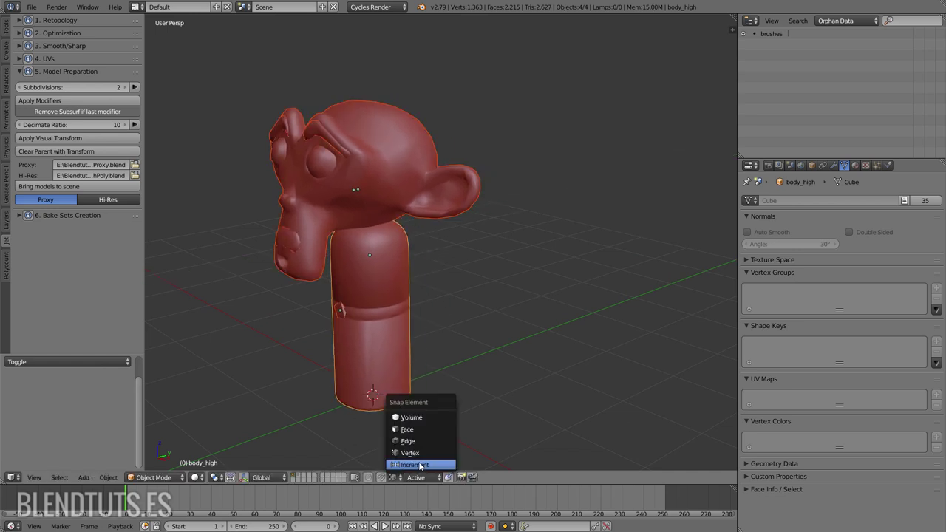
click(419, 465)
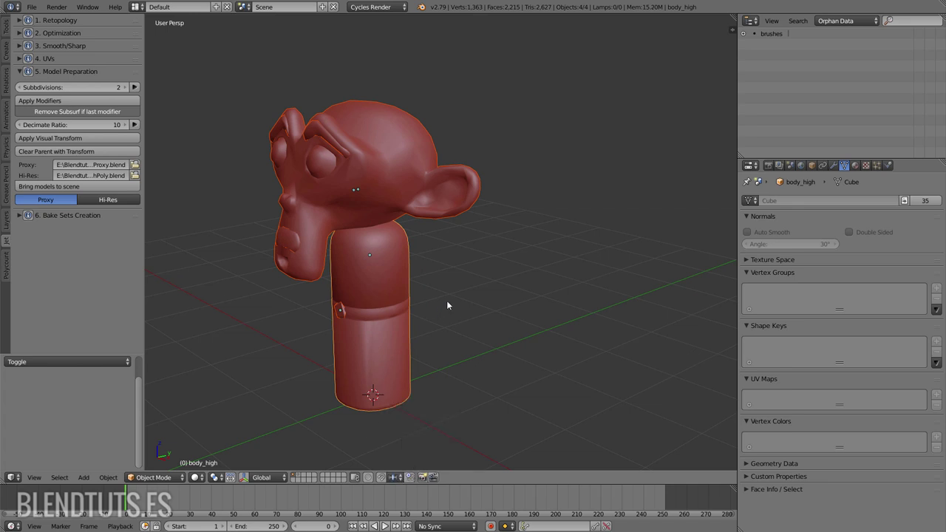
key(g)
key(y)
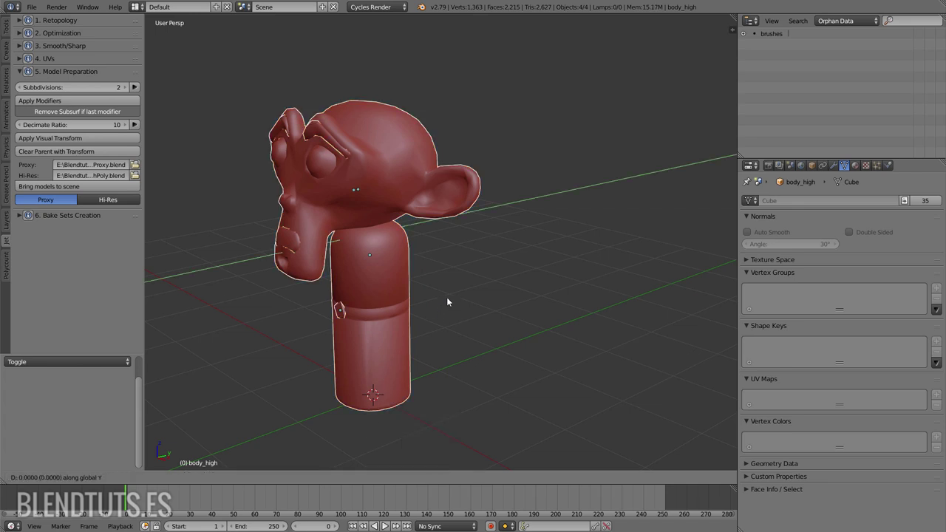
key(z)
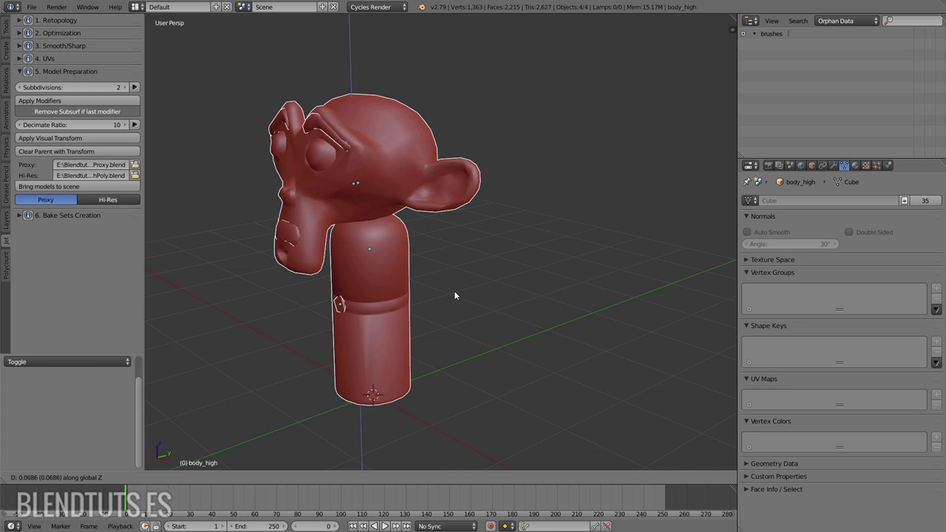
key(y)
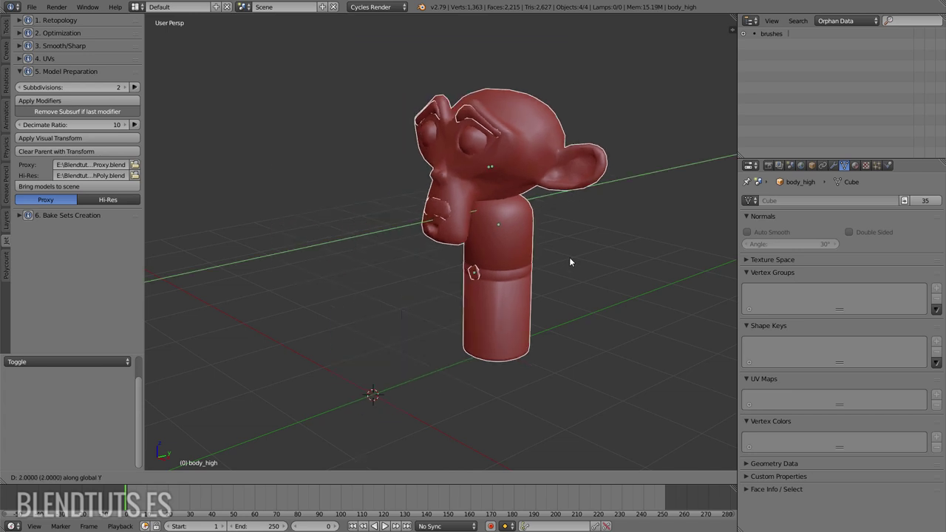
click(626, 246)
middle_drag(551, 272, 525, 278)
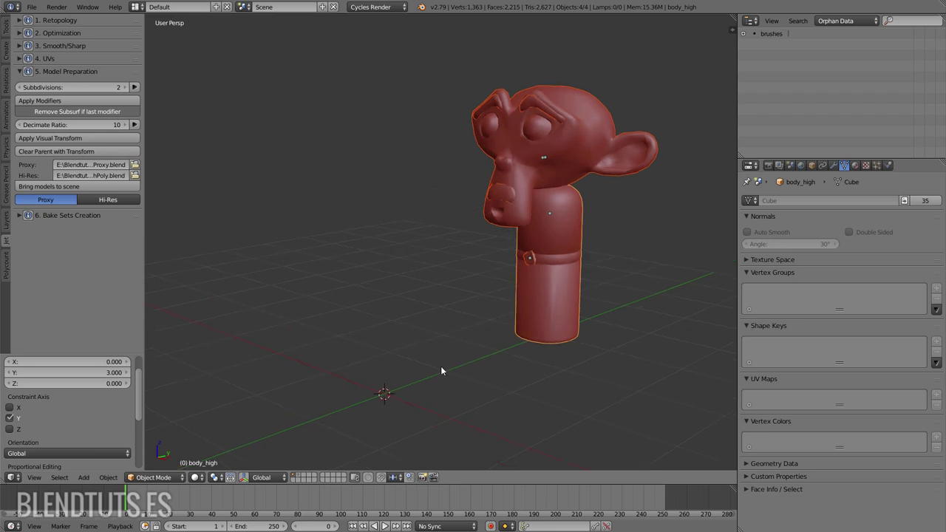
Show the low-poly layer beside the high-poly model and select the high-poly head
shift+click(300, 473)
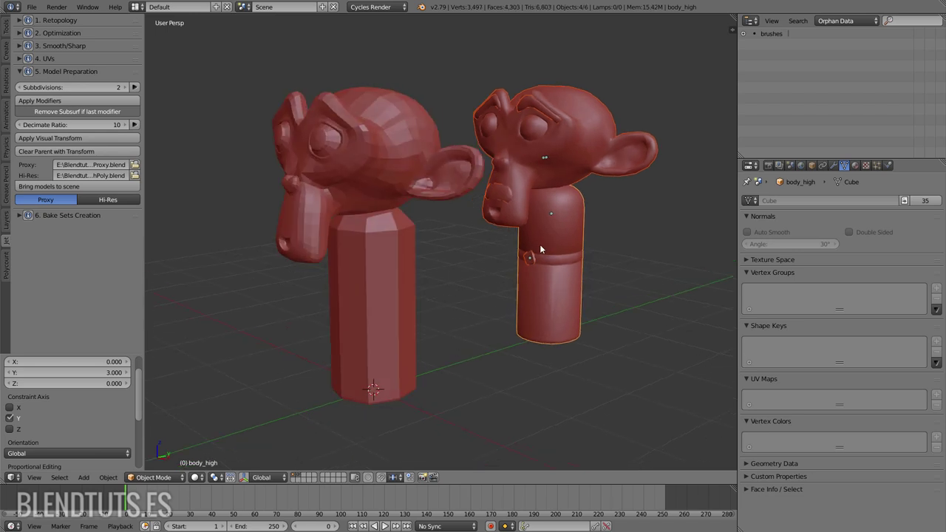
middle_drag(540, 250, 547, 252)
scroll(547, 251, up, 1)
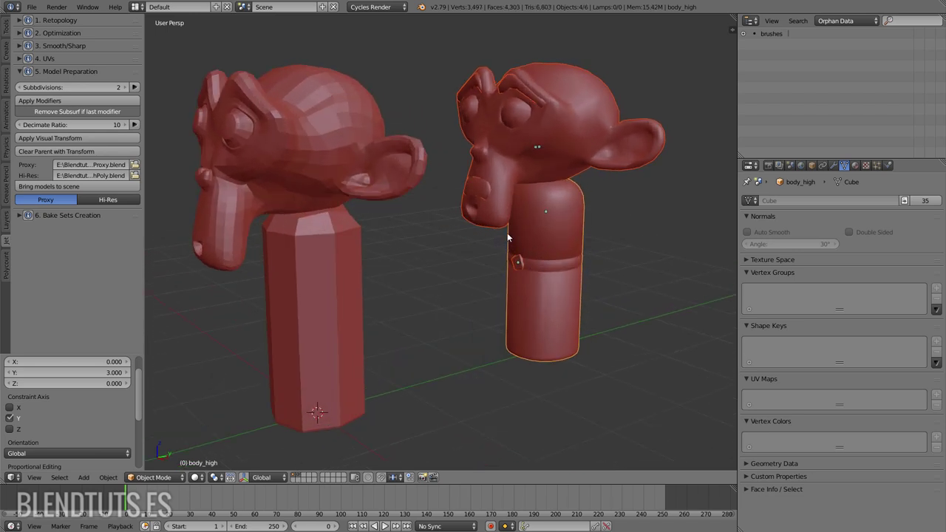
right_click(572, 118)
middle_drag(500, 130, 501, 140)
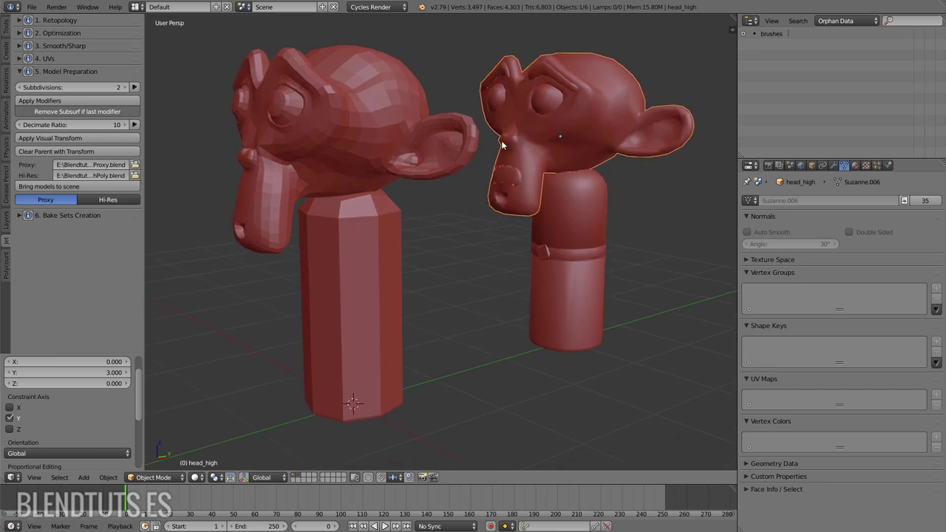
Expand Bake Sets Creation and select head_low, head_high, then head_low again
click(21, 216)
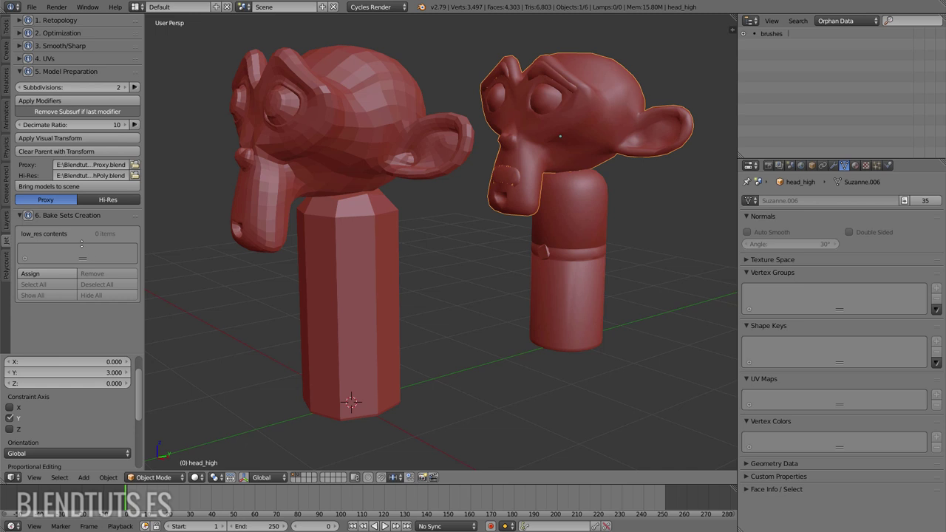
right_click(372, 125)
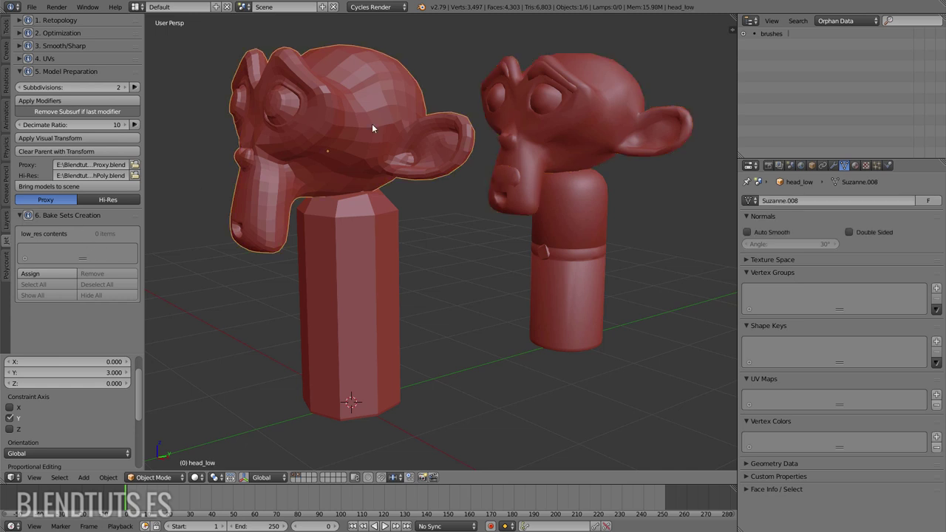
right_click(545, 74)
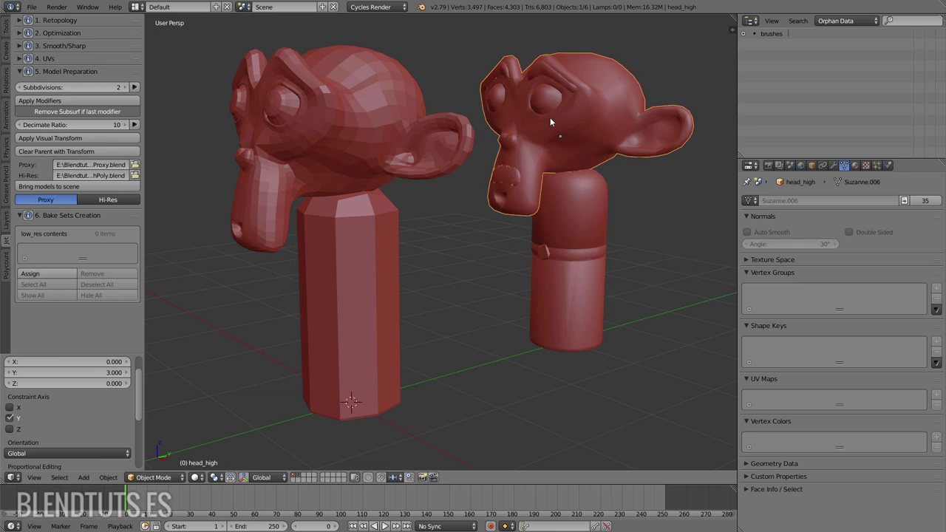
right_click(353, 118)
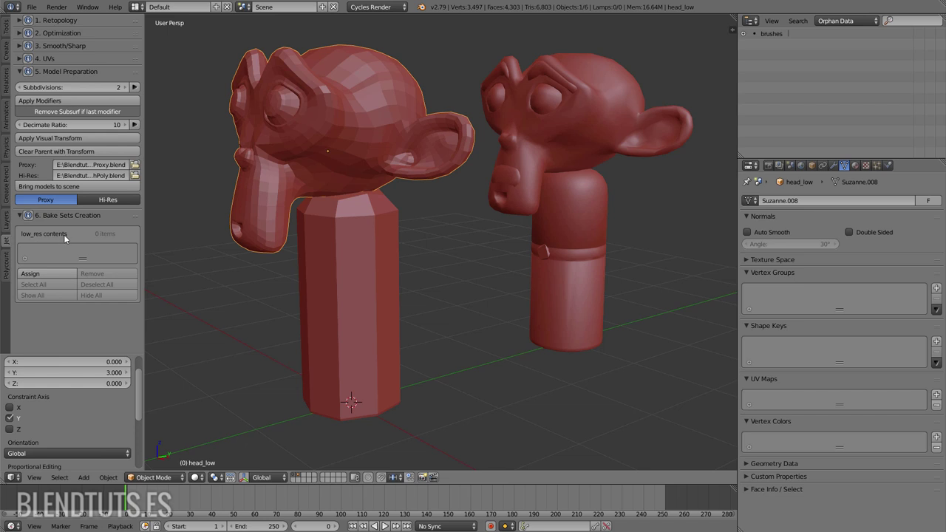
Add head_low to the low-res bake contents and assign head_high as hi-res contents
click(52, 274)
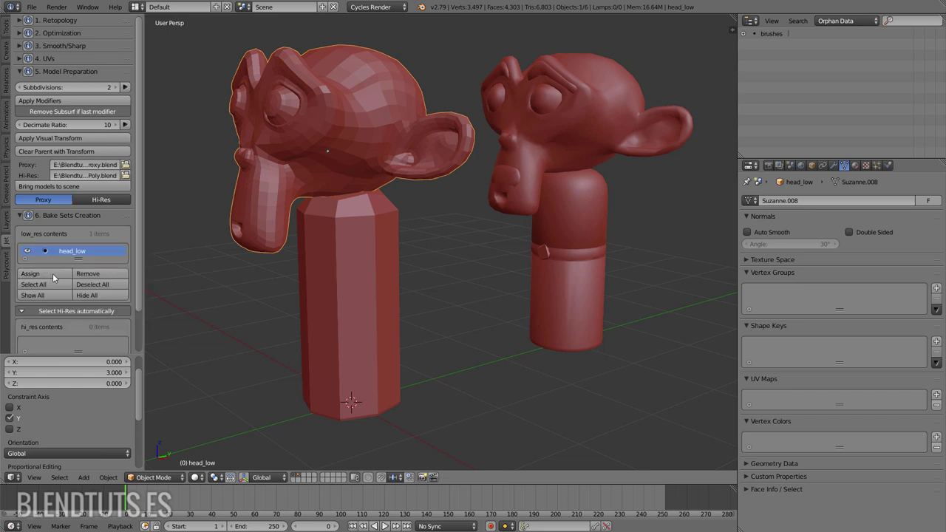
scroll(94, 251, down, 2)
scroll(93, 247, down, 1)
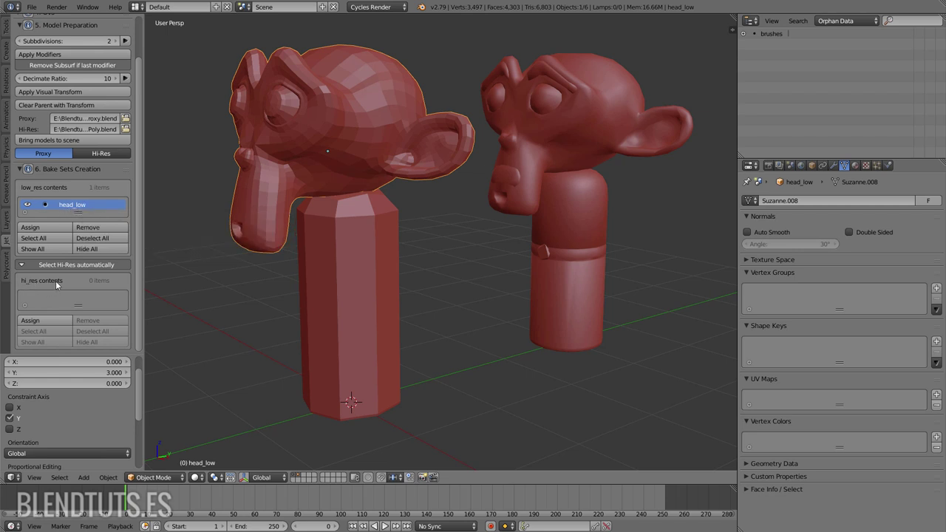
right_click(543, 74)
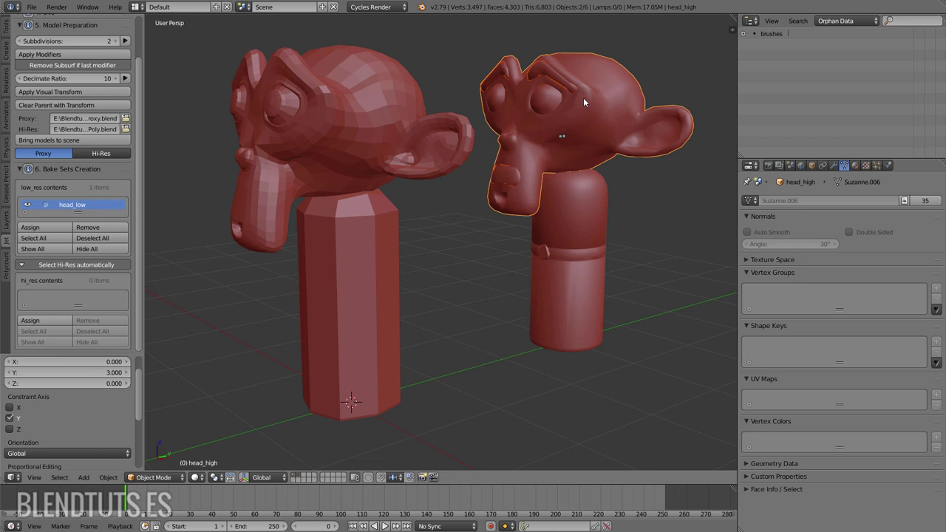
click(68, 321)
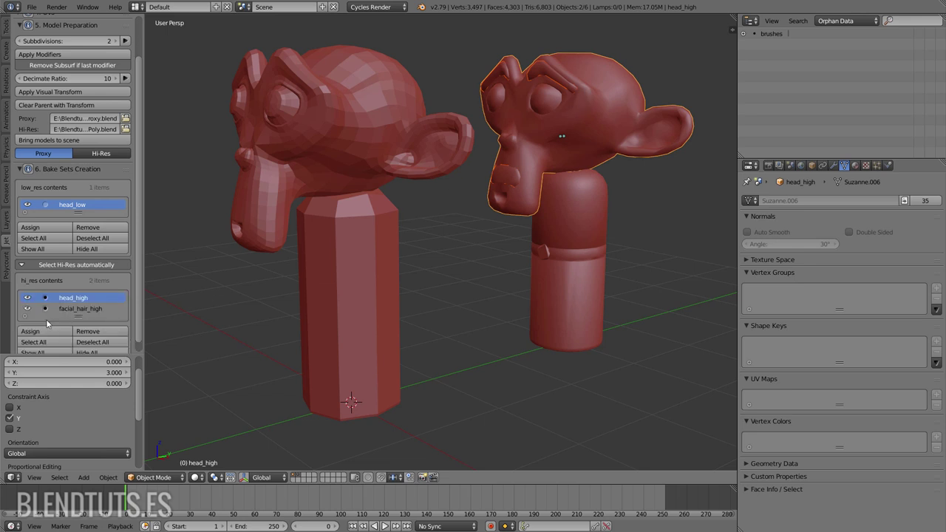
scroll(94, 296, down, 1)
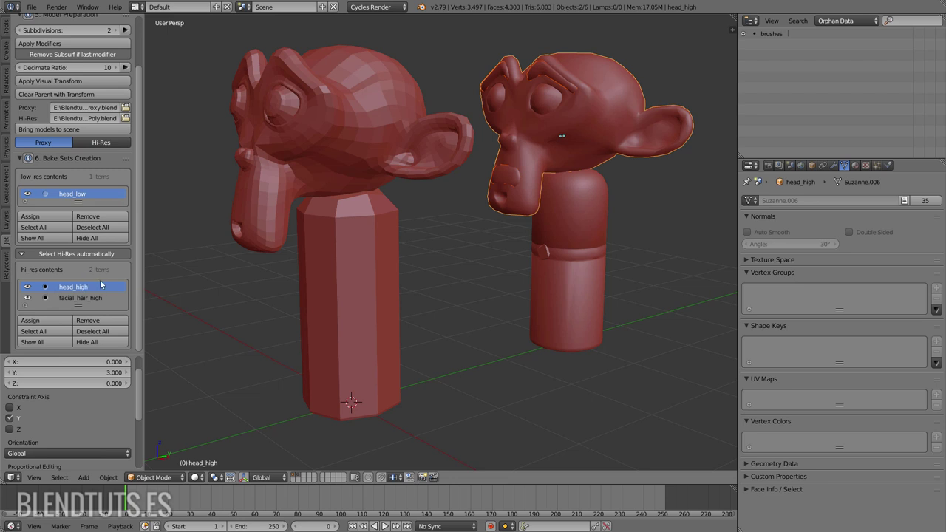
Select only head_low and test-move the heads, cancelling the move
key(a)
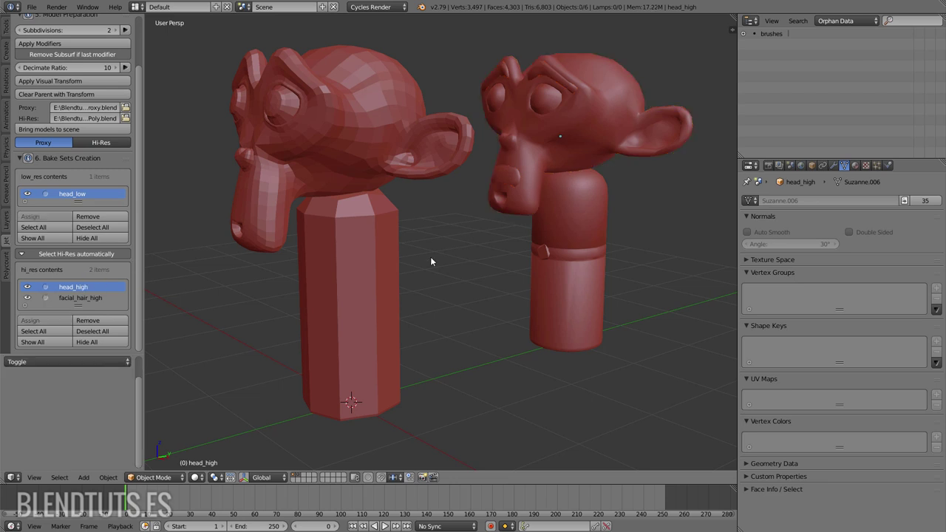
right_click(370, 116)
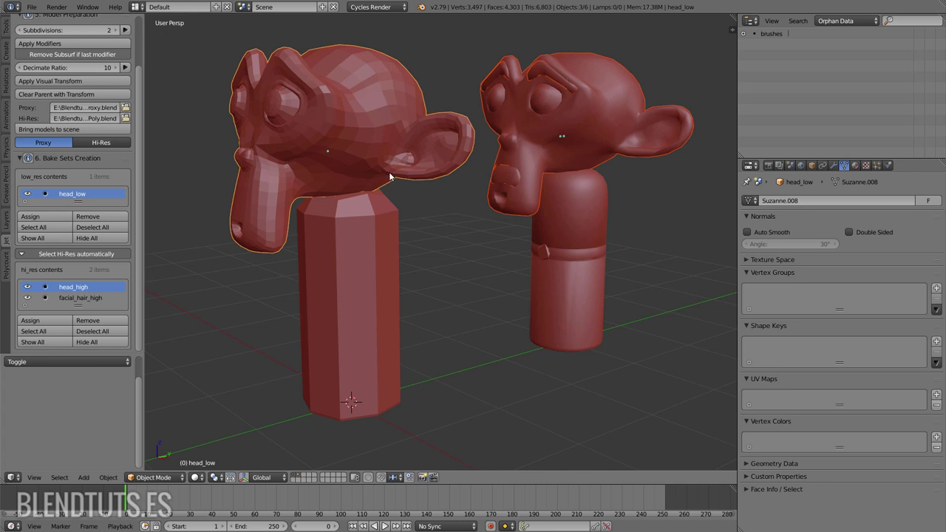
key(g)
right_click(420, 140)
right_click(361, 132)
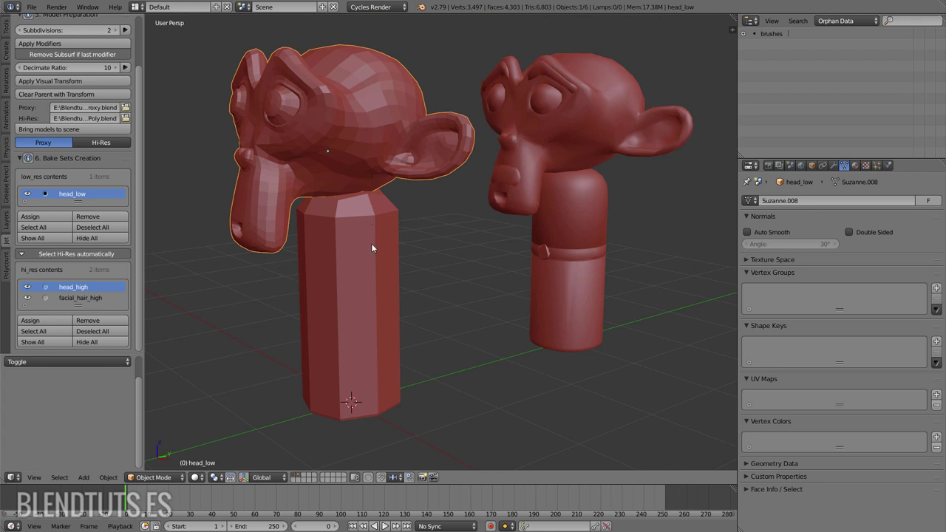
Select head_low with its hi-res partners from the bake list and test-move them
click(76, 196)
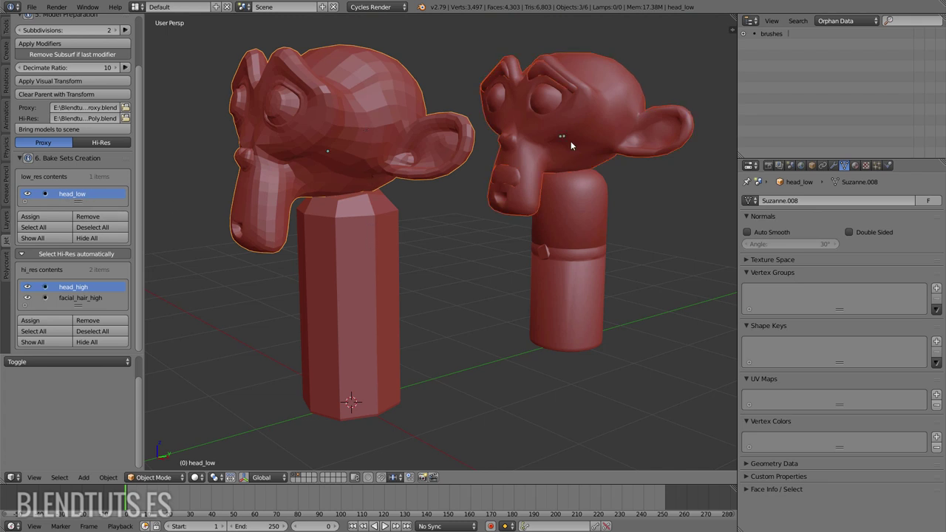
key(a)
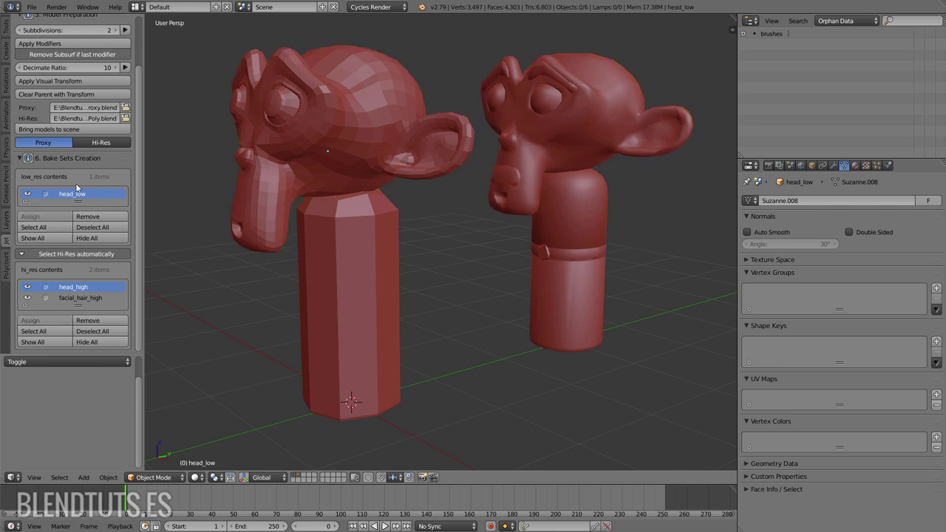
click(77, 197)
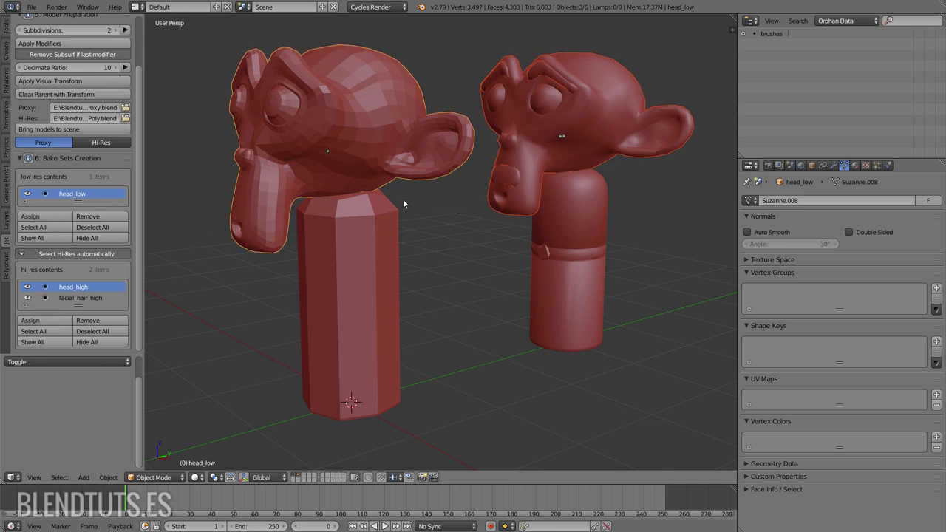
key(g)
key(Escape)
key(g)
key(z)
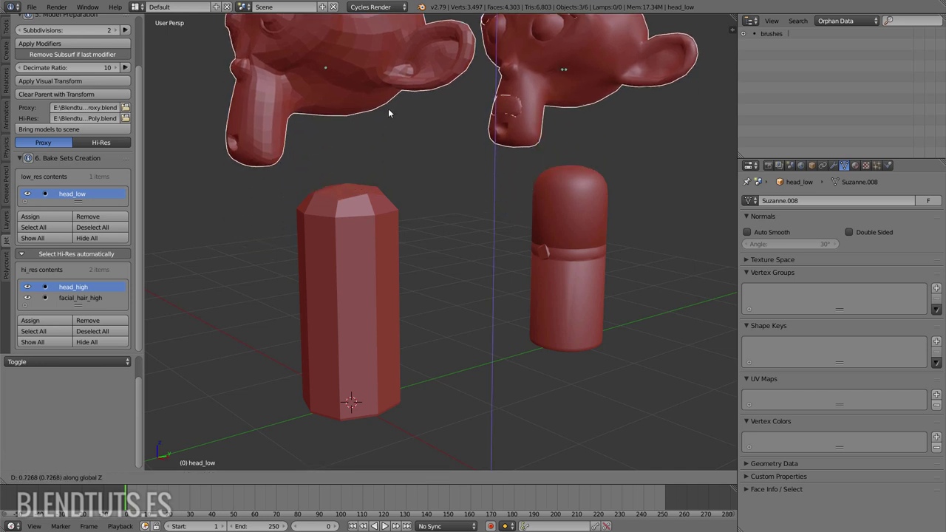
key(Escape)
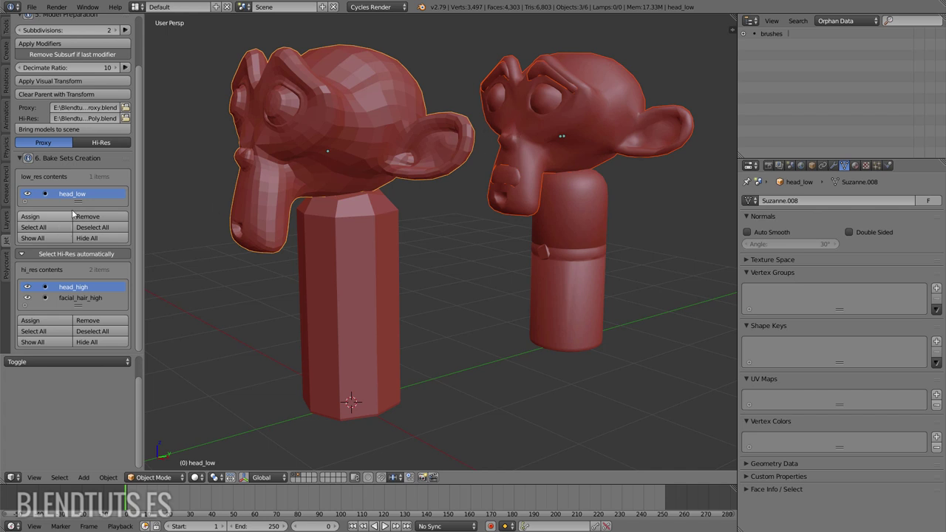
Add body_low to the low-res bake contents and make it the active entry
right_click(550, 248)
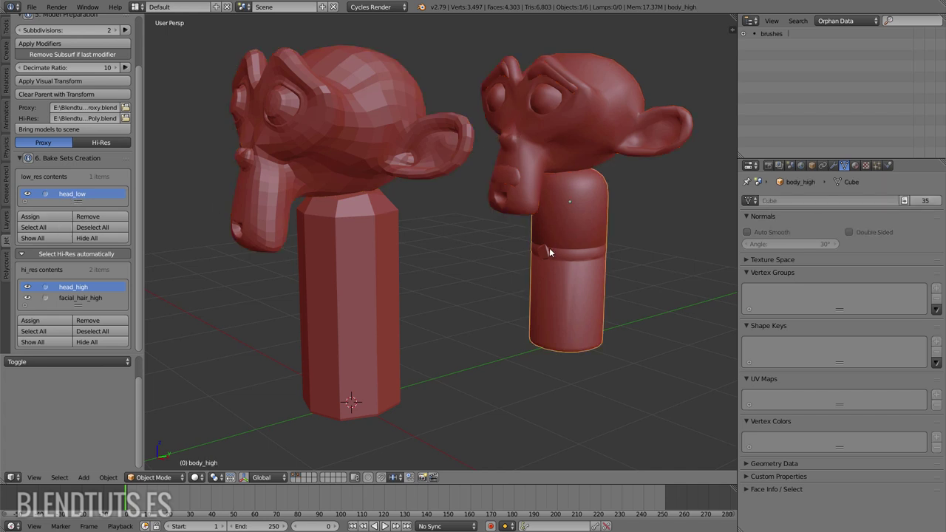
right_click(544, 254)
right_click(356, 261)
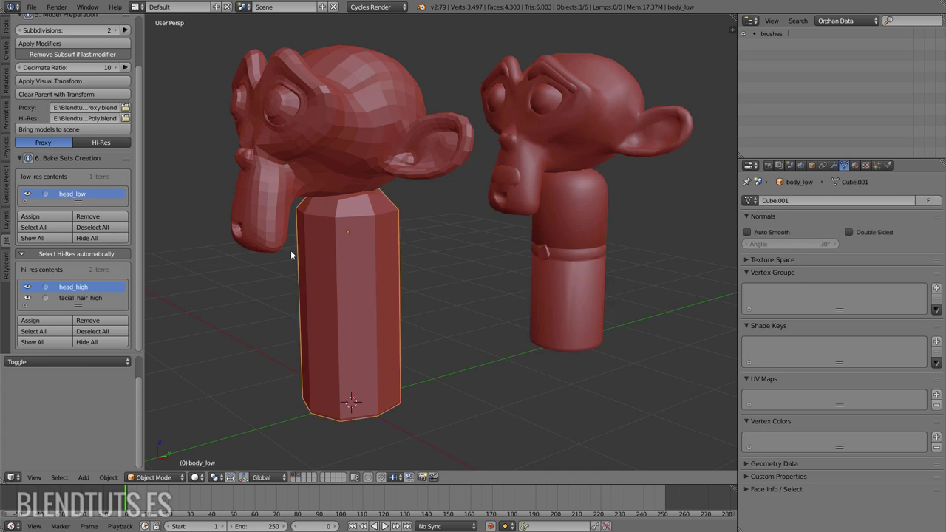
click(52, 216)
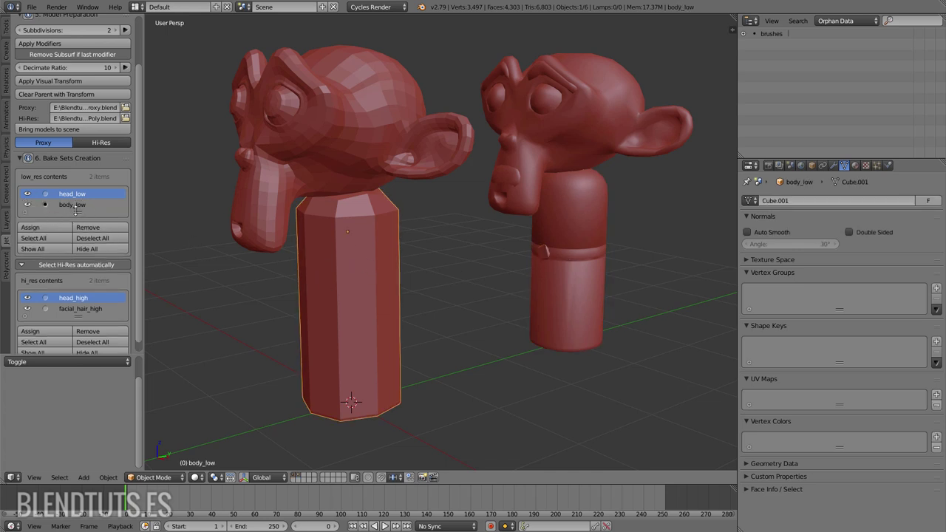
right_click(558, 242)
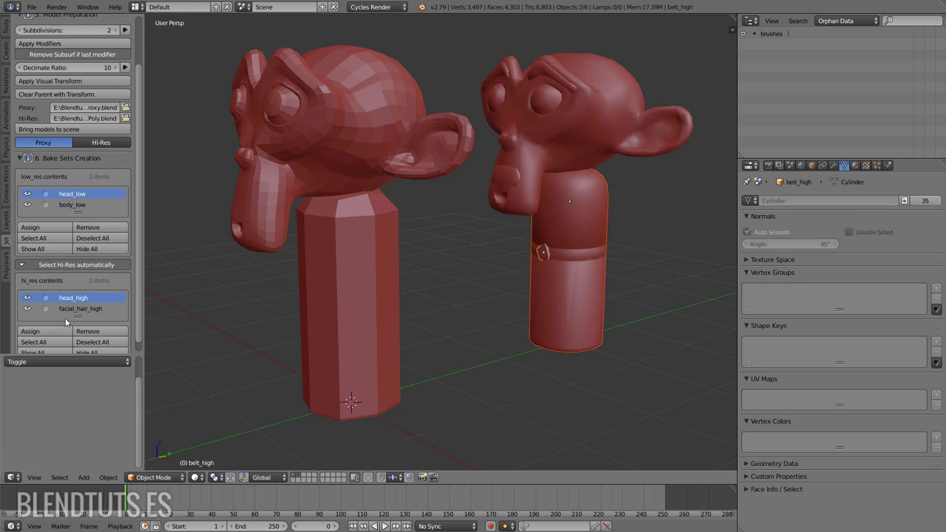
scroll(65, 322, down, 1)
click(71, 195)
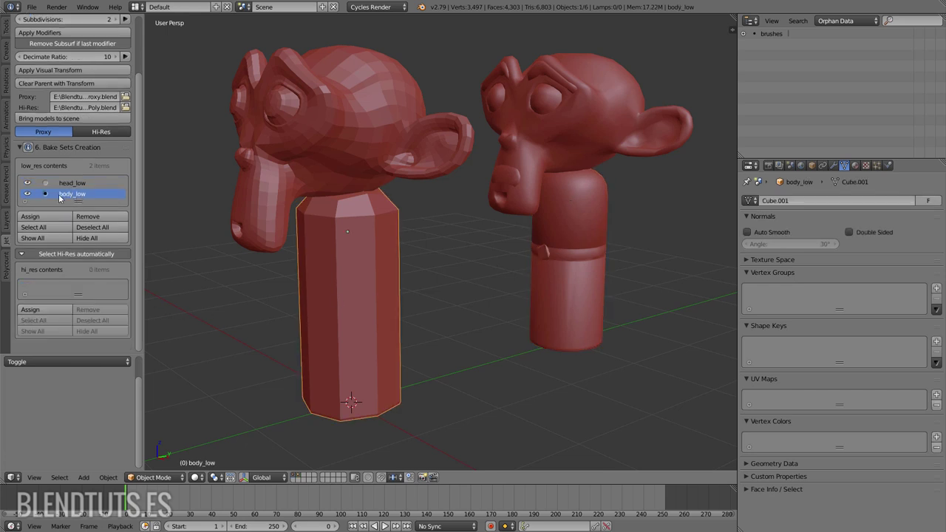
Assign body_high and belt_high as body_low's hi-res contents, then review both bake sets
right_click(579, 237)
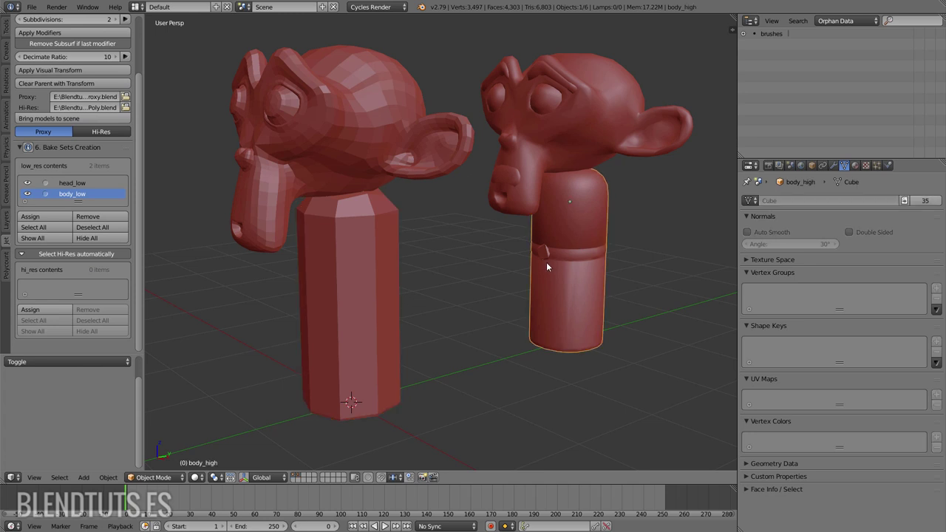
shift+right_click(544, 254)
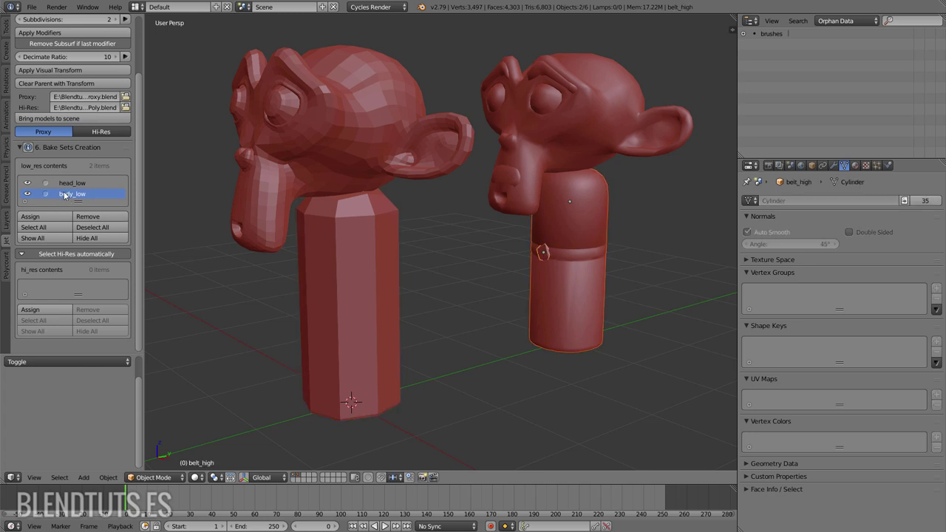
click(55, 311)
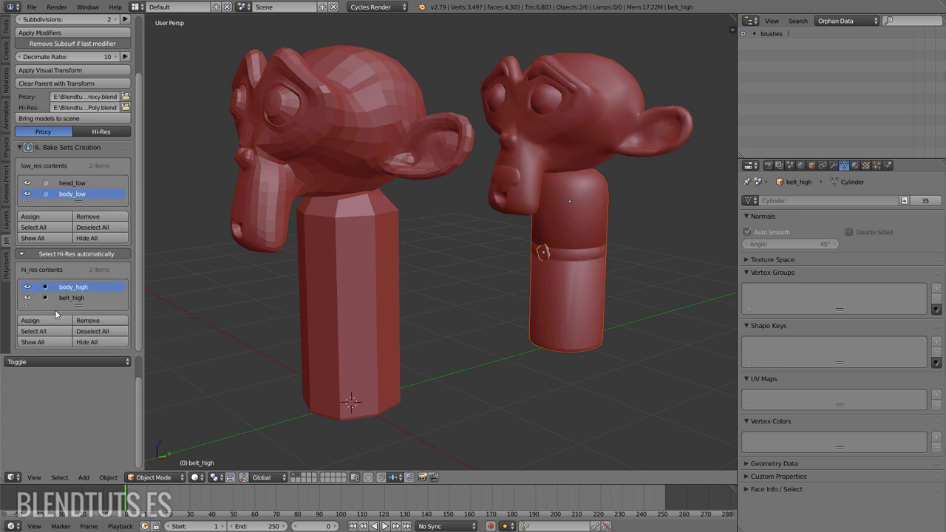
click(72, 183)
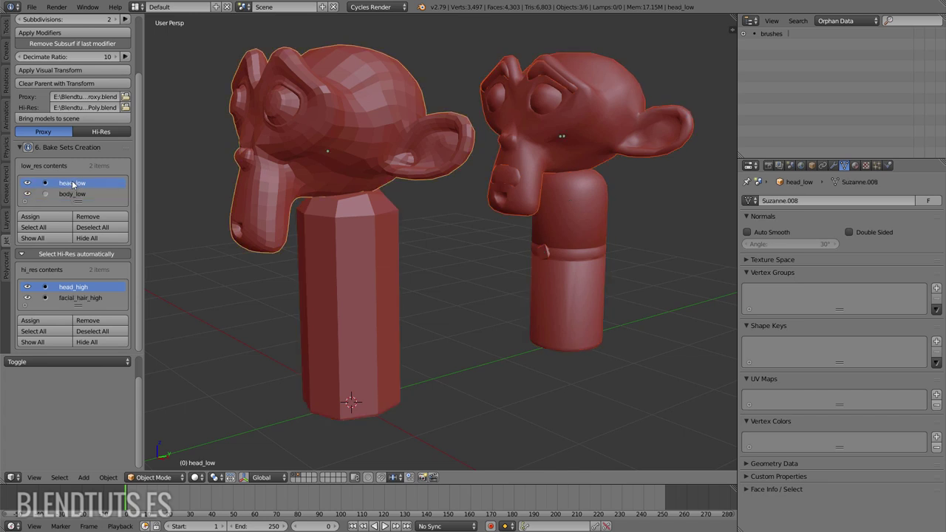
click(71, 194)
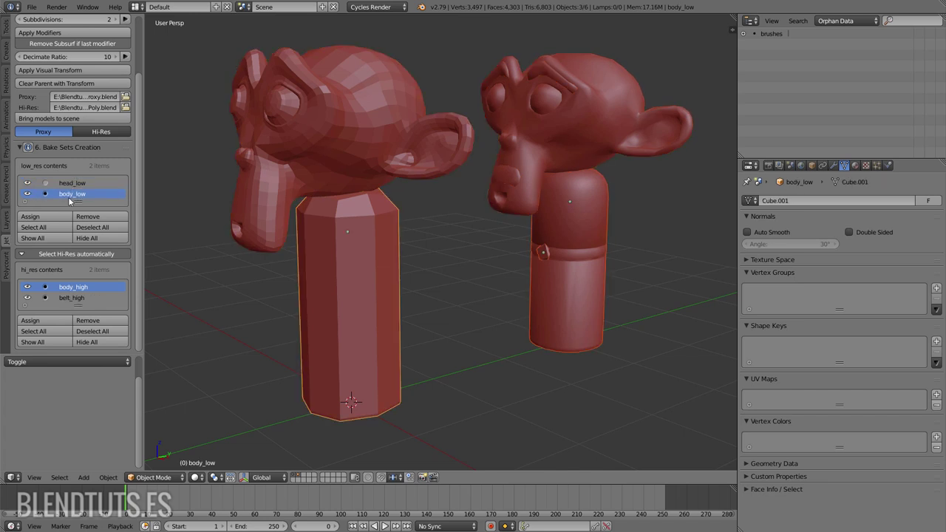
click(71, 183)
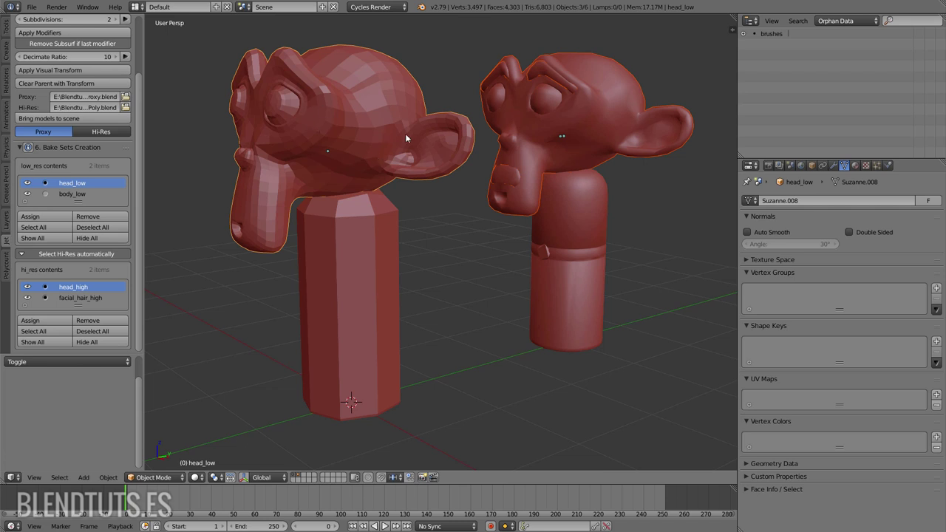
Parent the hi-res head pieces to head_low with Ctrl+P Object
key(ctrl+p)
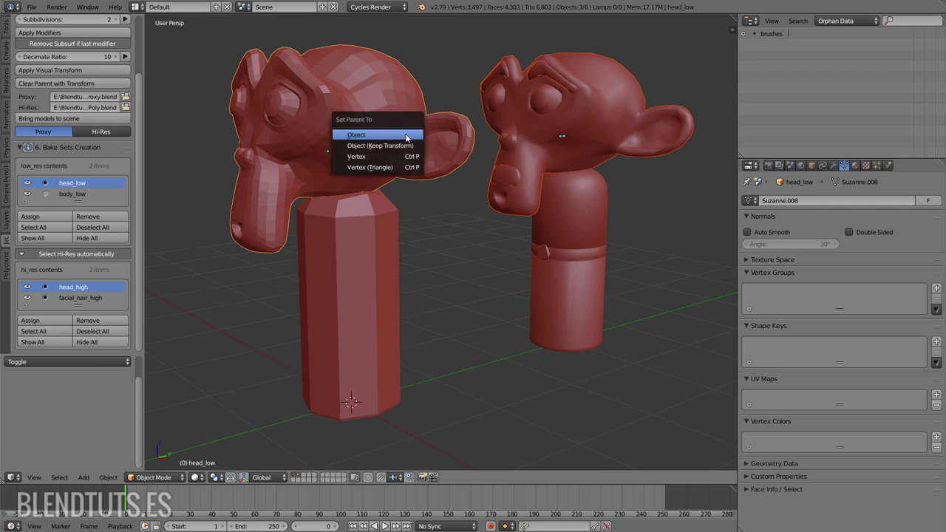
key(Down)
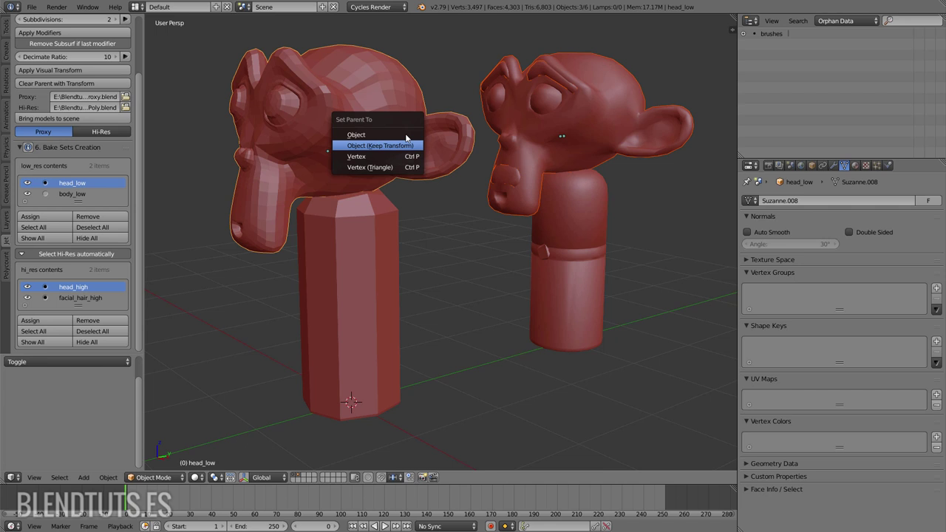
key(Up)
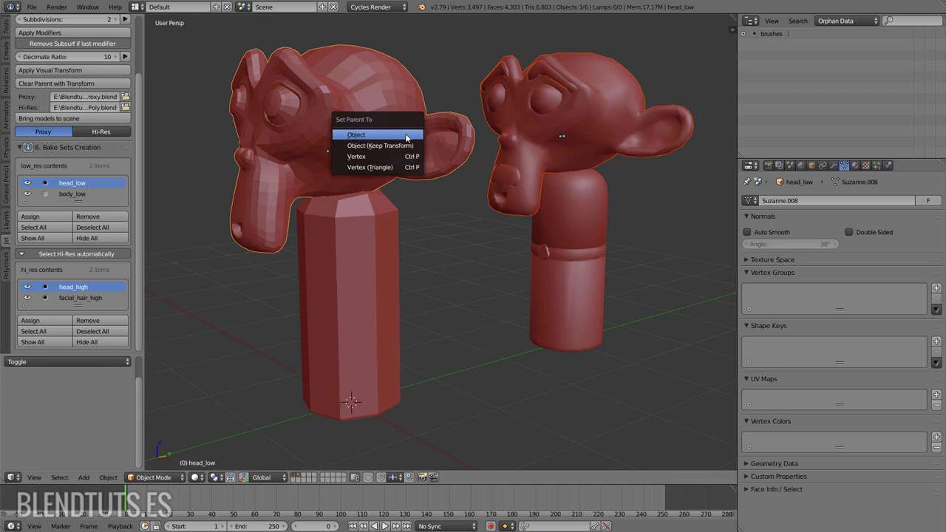
click(406, 137)
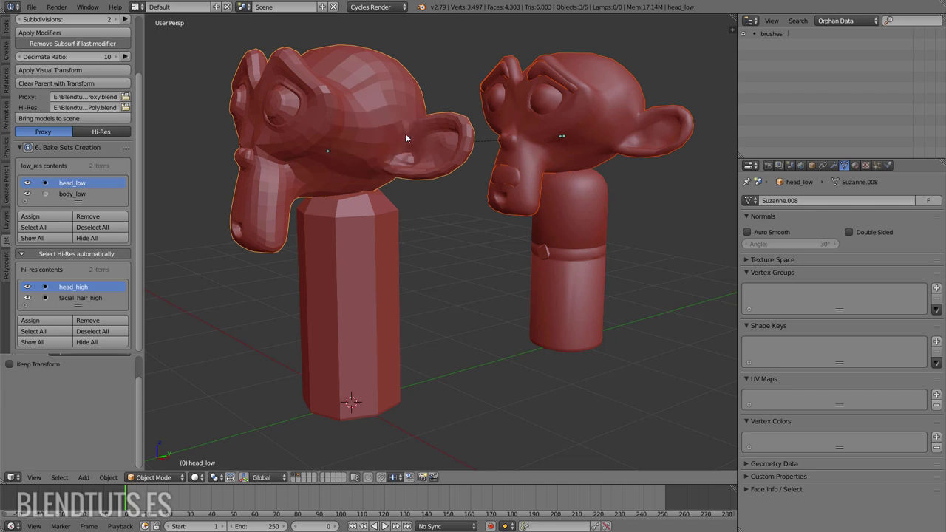
Parent the hi-res body pieces to body_low using the body_low bake set
click(73, 194)
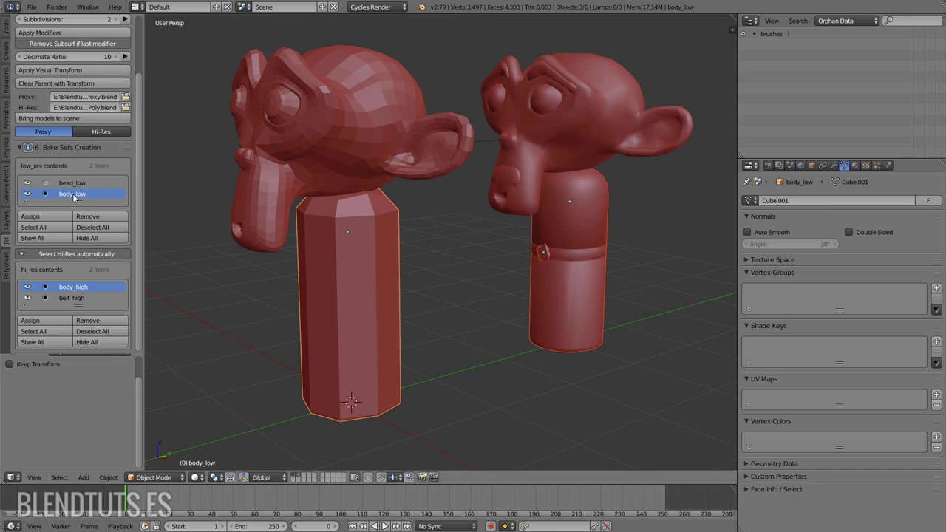
right_click(359, 120)
right_click(362, 239)
key(ctrl+p)
click(357, 254)
Test the parenting by moving heads and bodies, cancelling or undoing each move
right_click(352, 108)
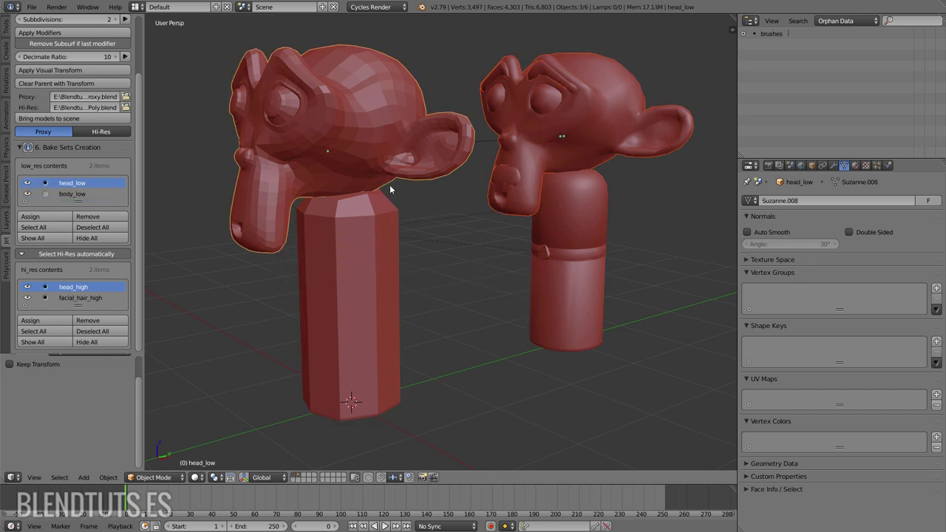
scroll(392, 193, down, 2)
key(g)
right_click(408, 135)
right_click(356, 271)
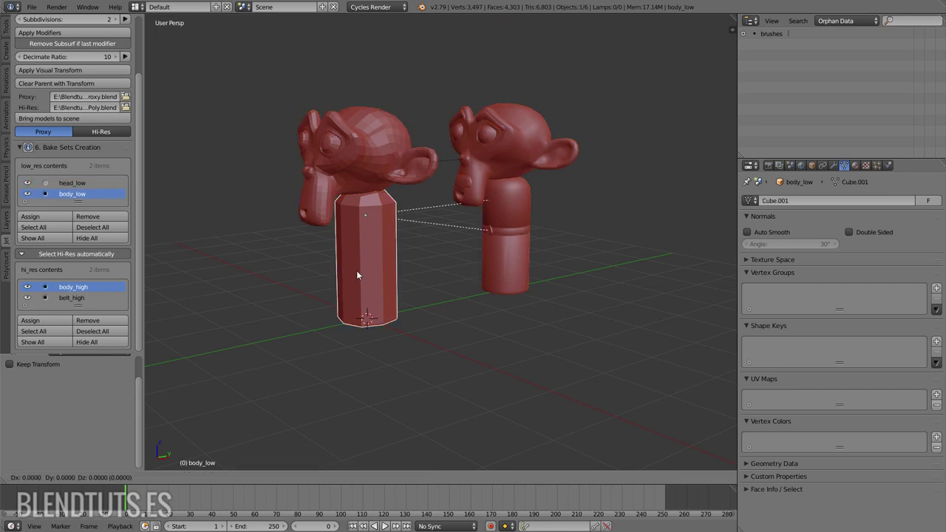
key(g)
click(384, 318)
key(ctrl+z)
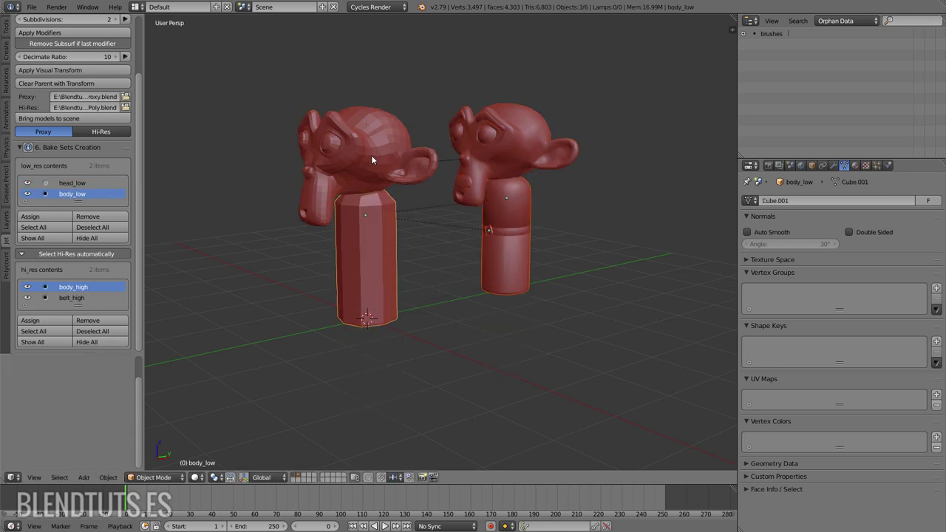
right_click(371, 156)
key(g)
right_click(367, 144)
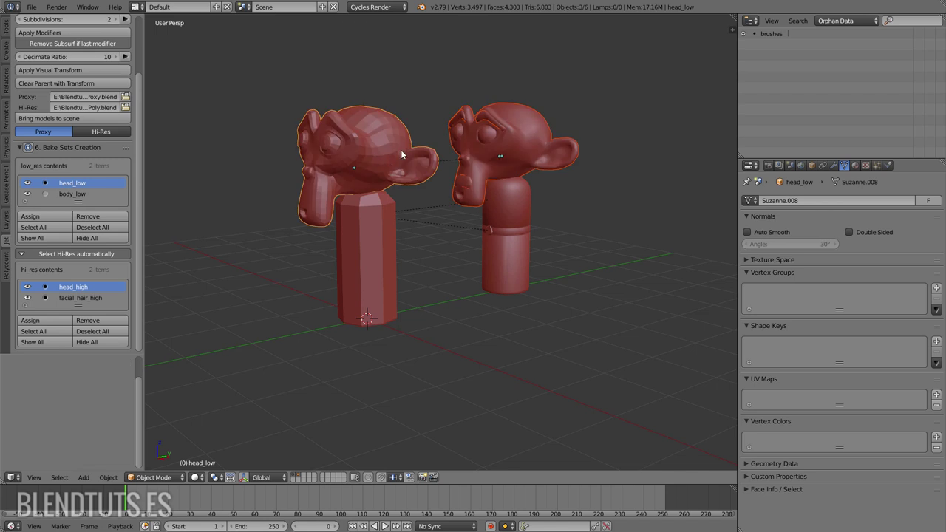
With hi-res objects hidden, raise the low-poly head, then show hi-res objects again
click(299, 479)
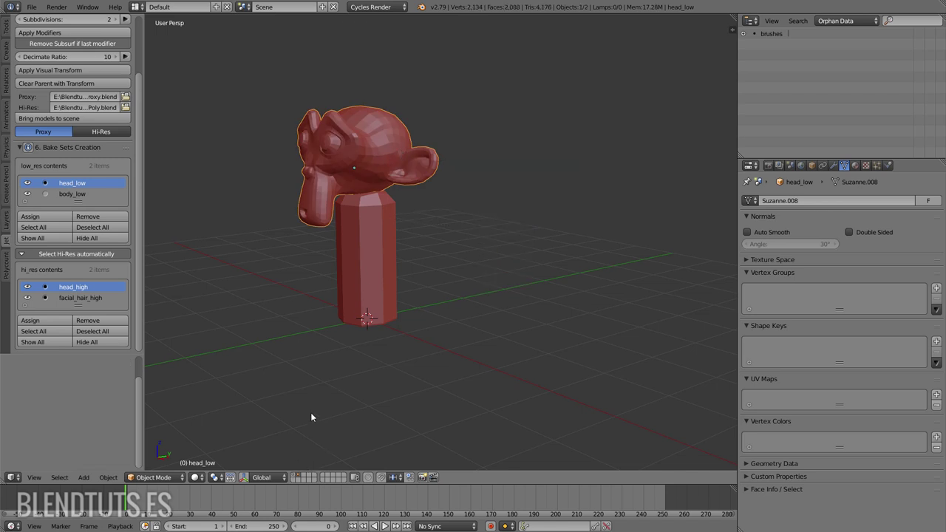
key(g)
click(419, 87)
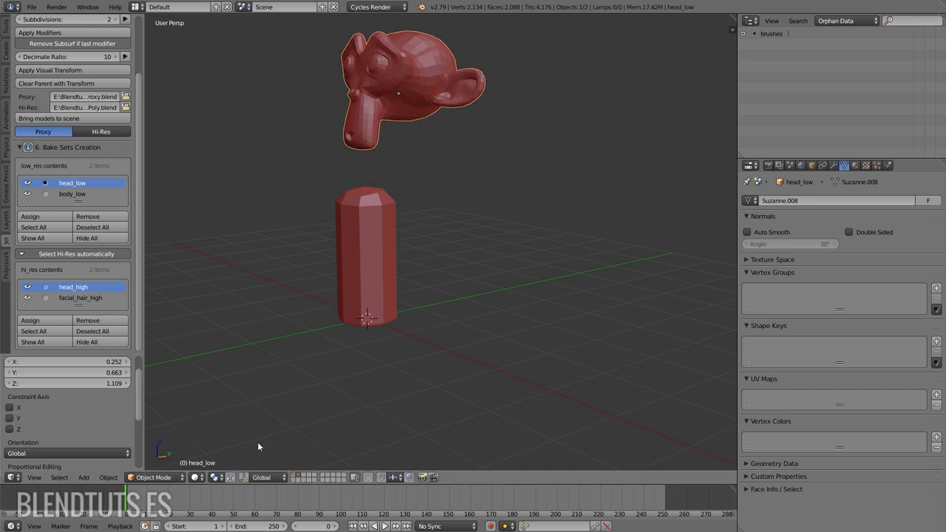
click(294, 479)
shift+click(298, 479)
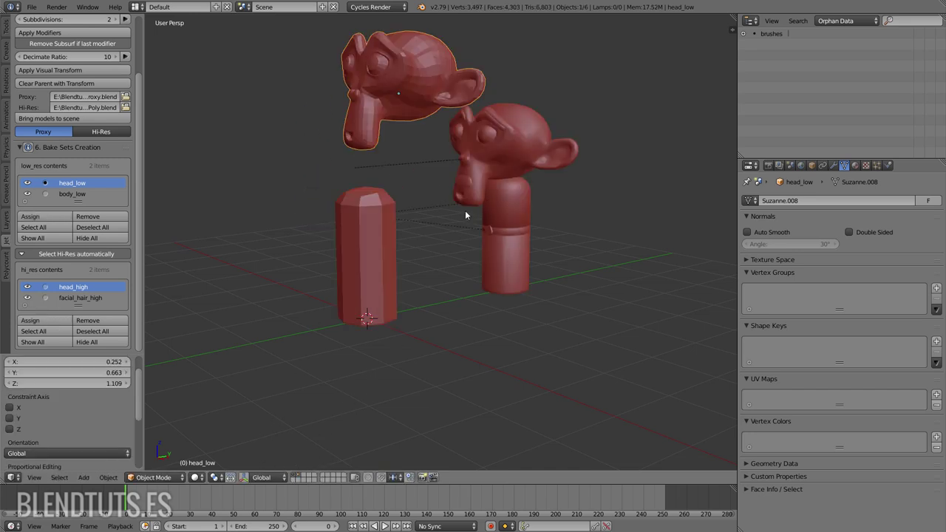
Play and stop the animation, then zoom and orbit around the models
key(alt+a)
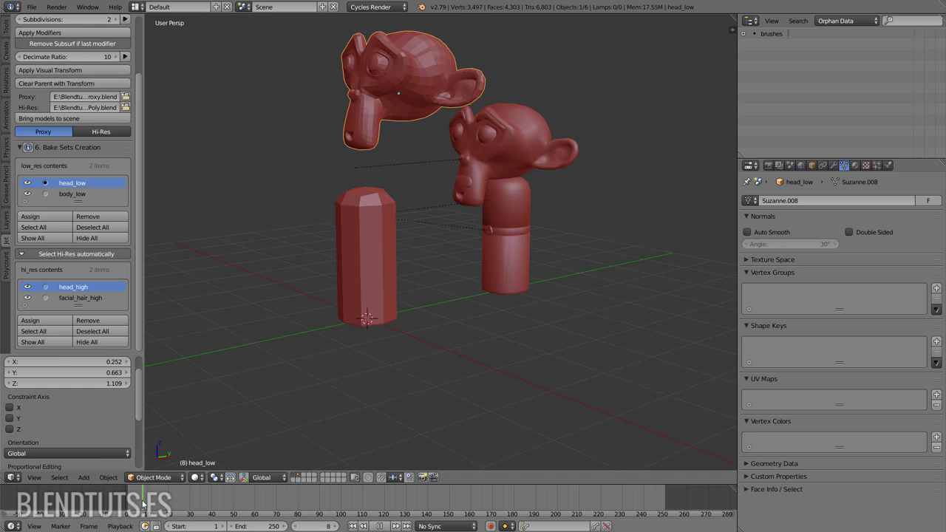
key(alt+a)
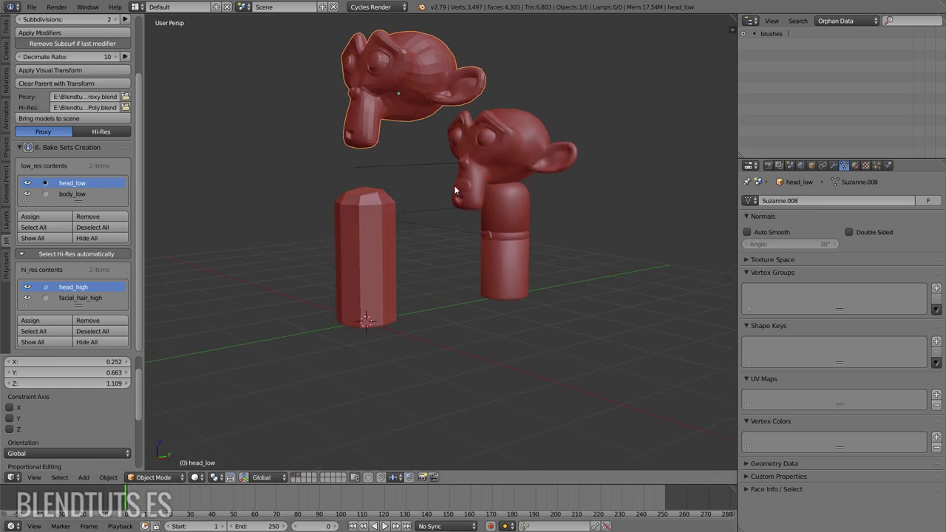
scroll(474, 163, up, 1)
scroll(494, 142, up, 1)
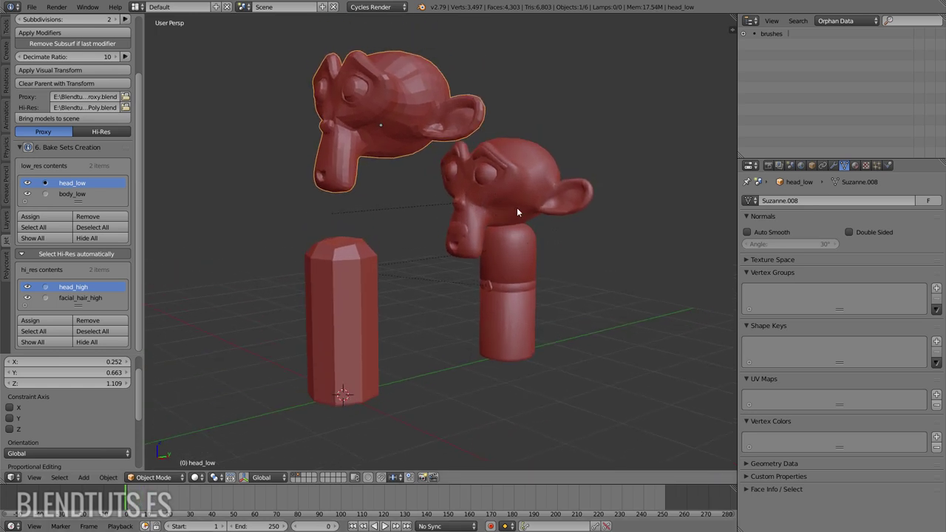
scroll(517, 208, up, 1)
mouse_move(515, 159)
middle_down()
mouse_move(497, 180)
mouse_move(544, 127)
middle_up()
Toggle hi-res and low-poly visibility, then select the low-poly body and head
right_click(575, 81)
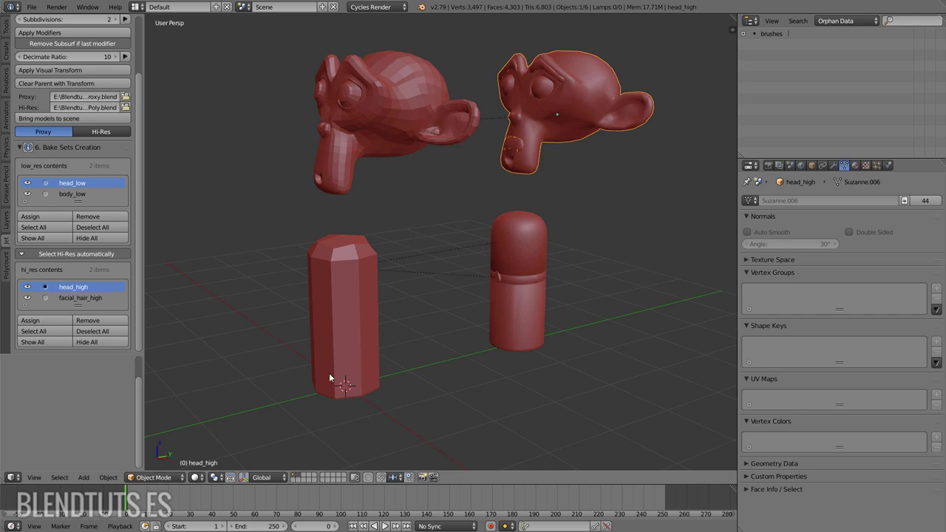
key(h)
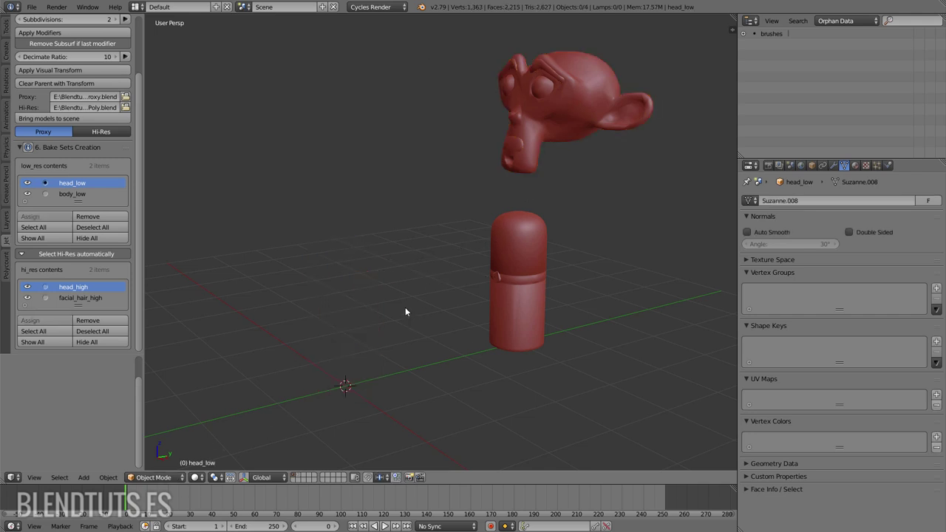
key(1)
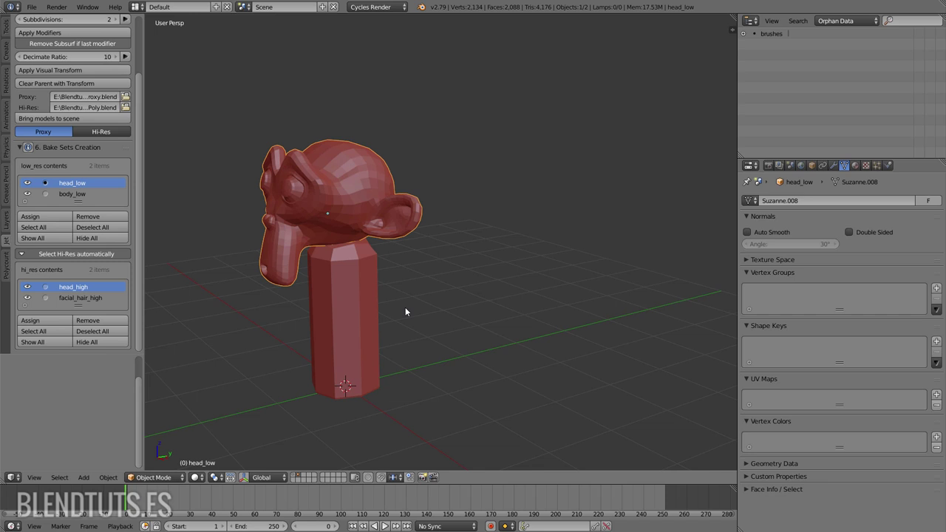
shift+click(299, 475)
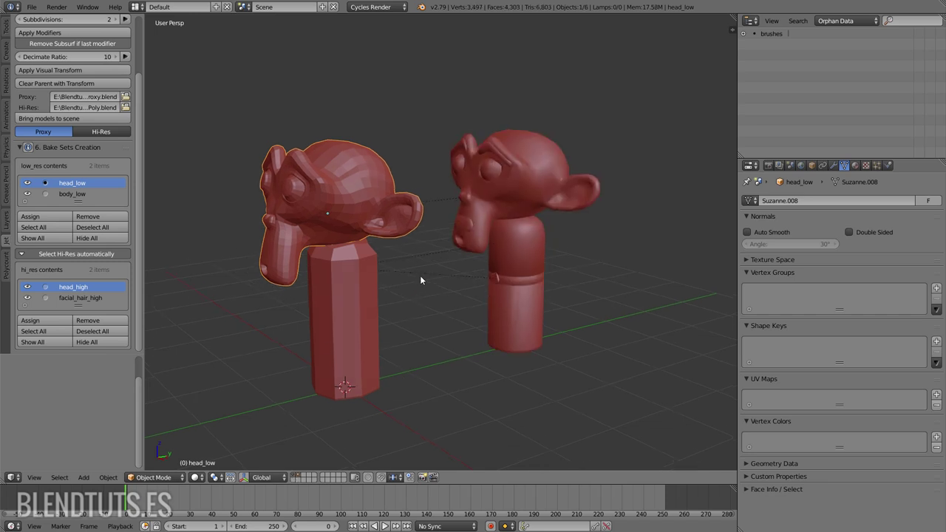
shift+click(360, 289)
click(351, 216)
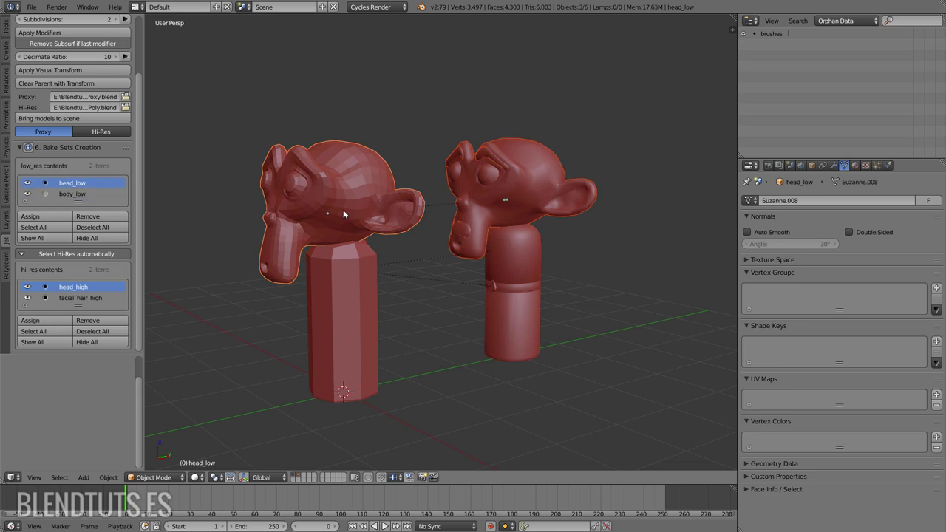
Show head_low's Object properties and toggle the hi-res layer off and on
click(811, 166)
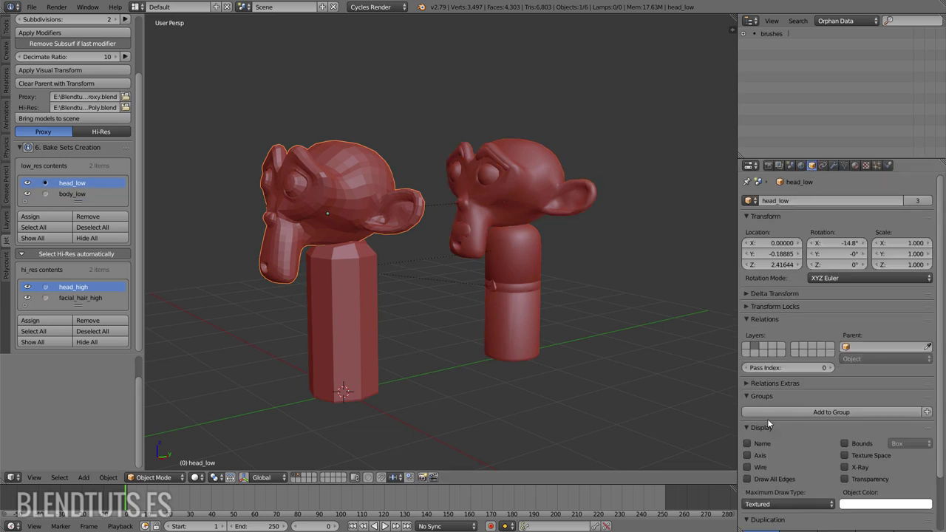
scroll(768, 419, down, 1)
click(303, 477)
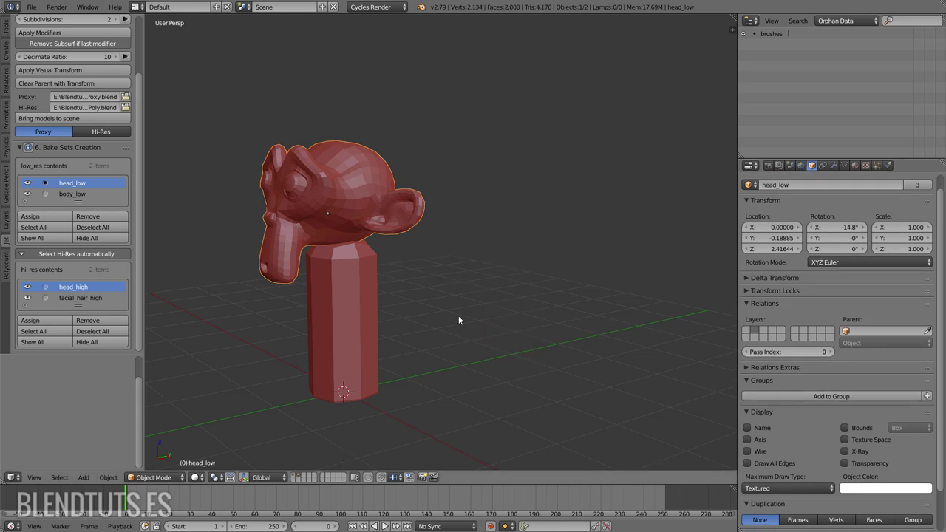
shift+click(293, 477)
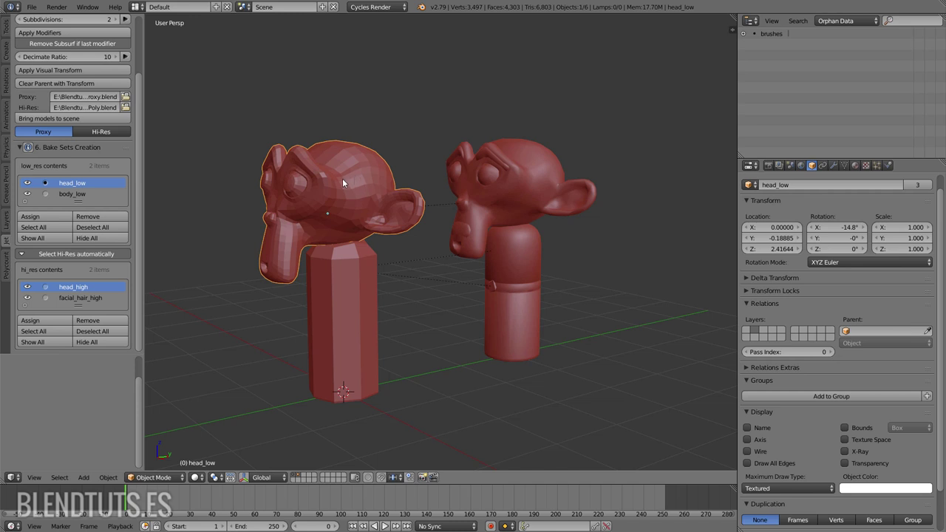
Alternate selecting head_low and body_low to inspect each bake set's hi-res meshes
right_click(335, 291)
right_click(319, 195)
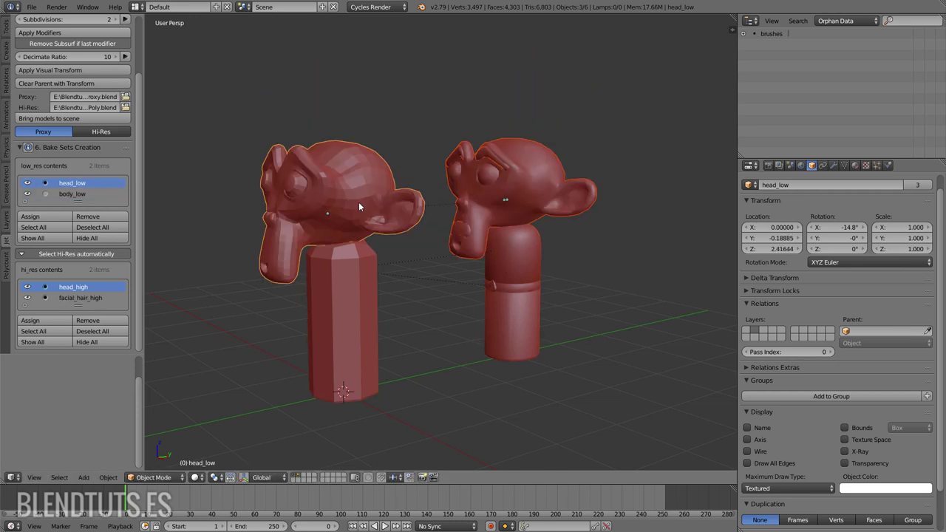
right_click(353, 287)
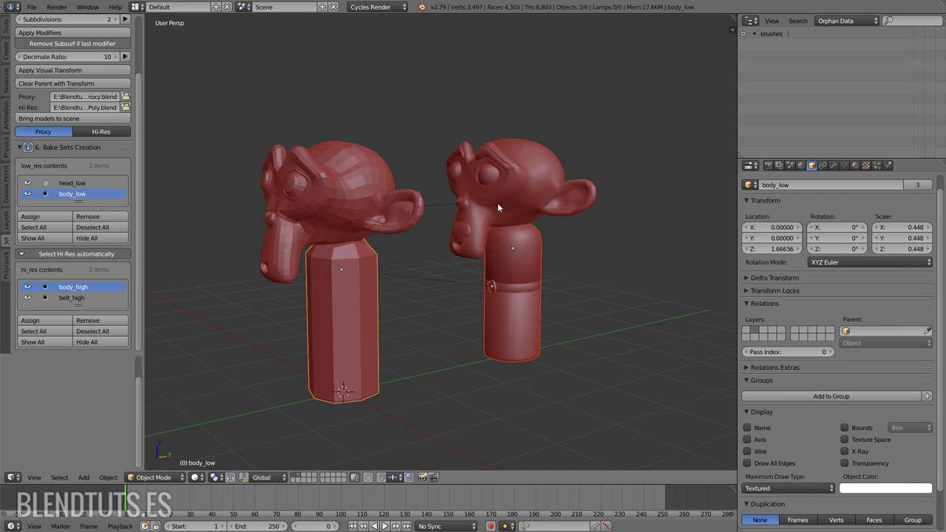
right_click(375, 206)
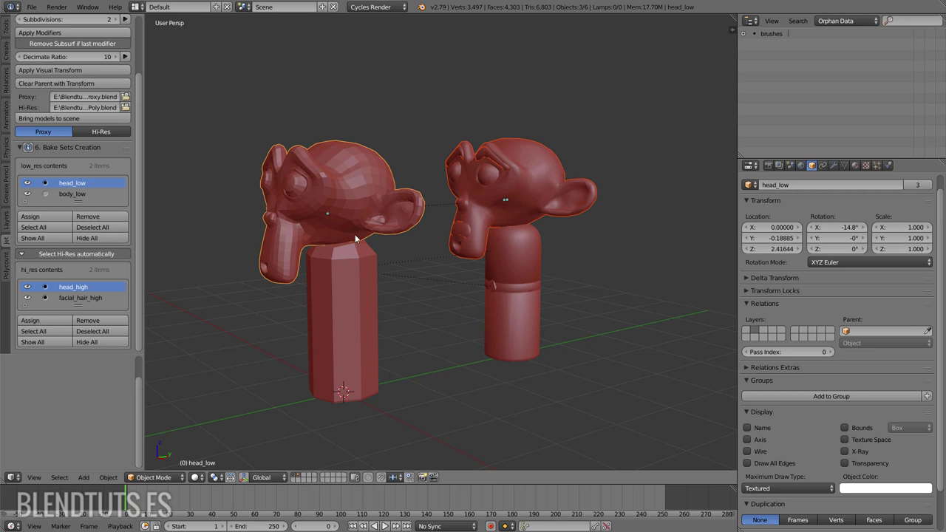
right_click(349, 199)
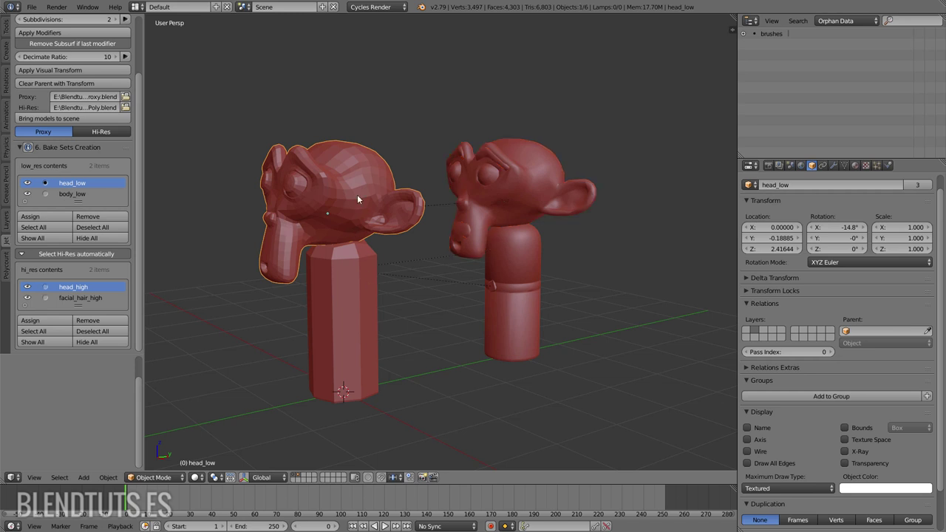
right_click(367, 290)
right_click(367, 289)
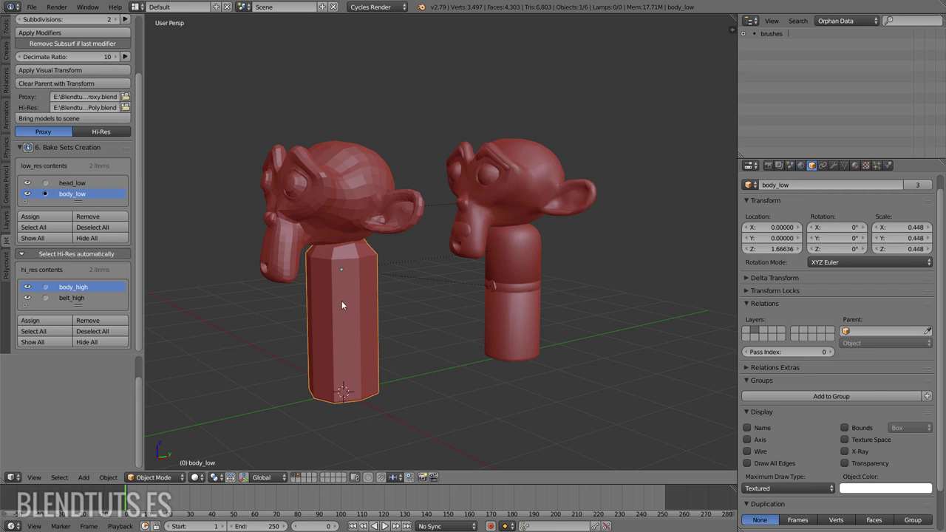
right_click(347, 188)
right_click(347, 188)
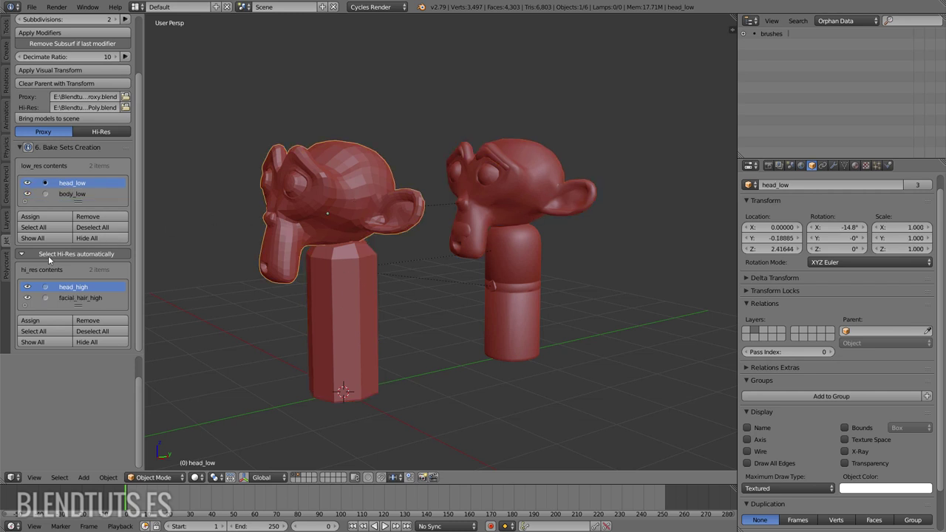
Toggle Select Hi-Res automatically, then select the low-poly body and head together
click(72, 255)
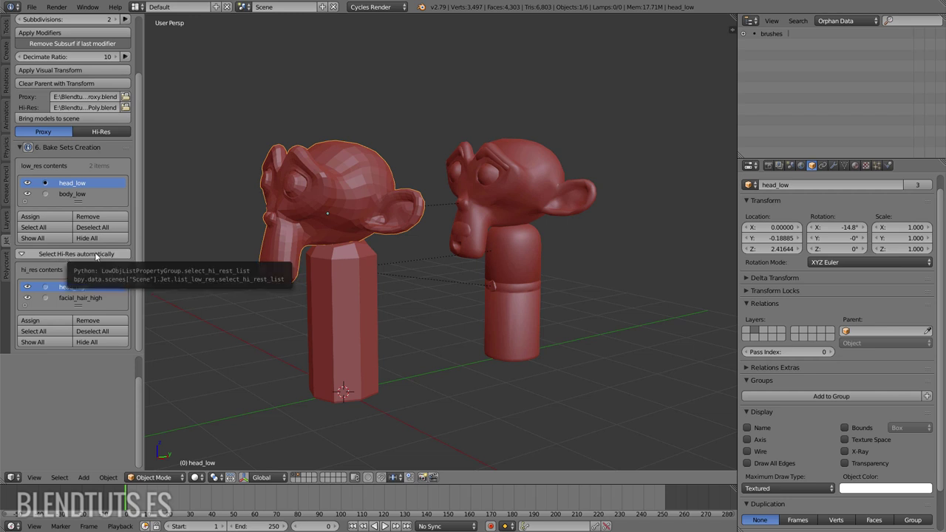
right_click(353, 294)
right_click(353, 191)
right_click(355, 282)
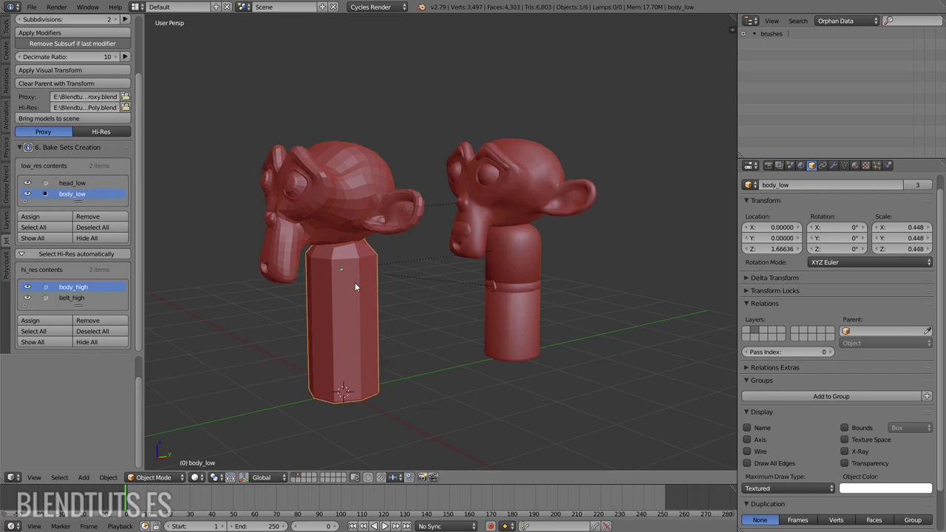
right_click(353, 249)
right_click(353, 250)
right_click(349, 206)
right_click(347, 278)
shift+right_click(359, 192)
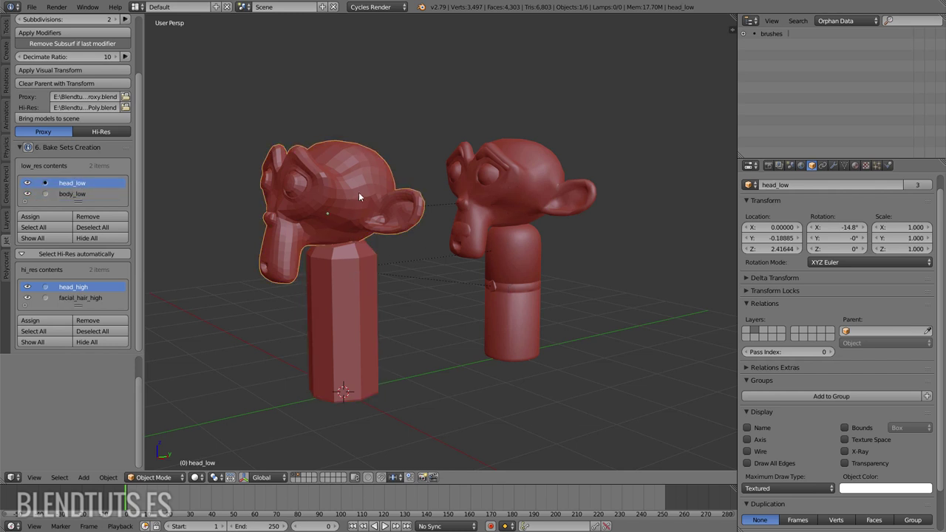
shift+right_click(351, 286)
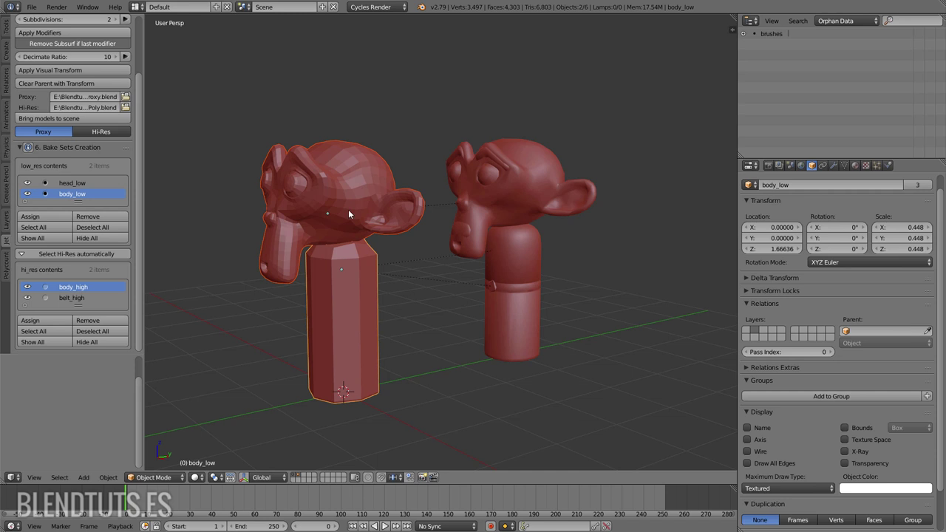
Set the low-poly pieces' Maximum Draw Type to Bounds
scroll(773, 374, down, 3)
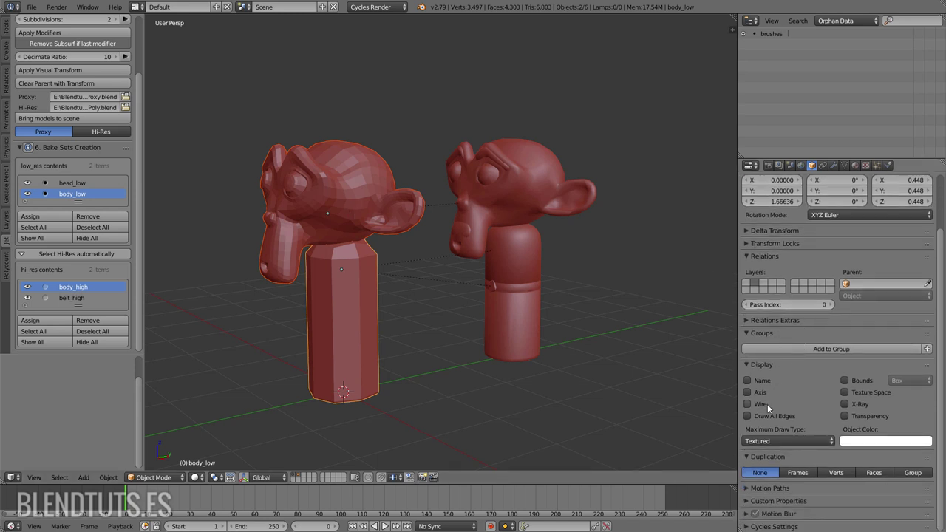
click(800, 440)
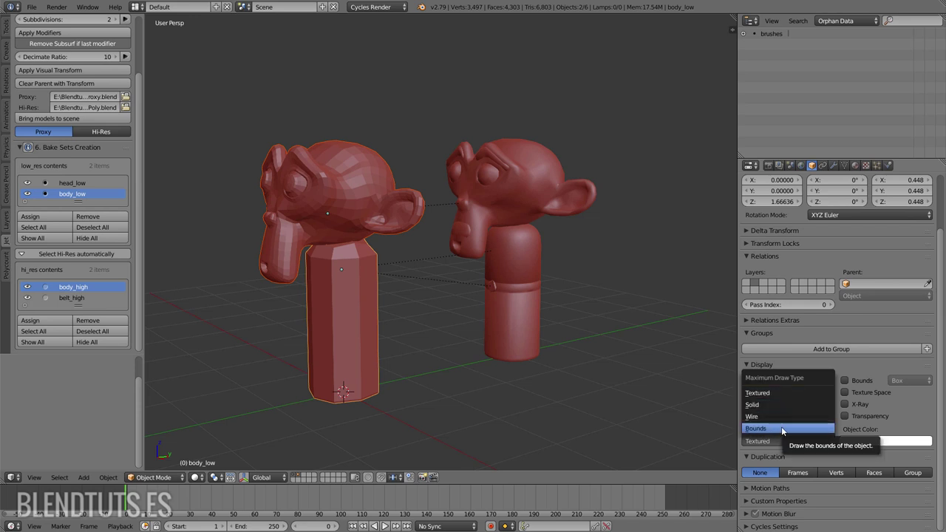
click(782, 426)
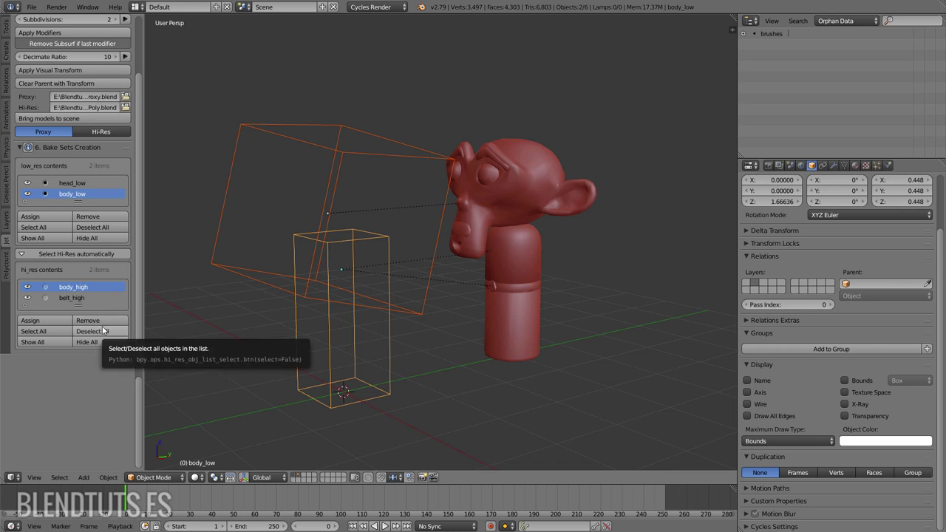
Hide the low-poly pieces, move the remaining objects along Y, then show the bounding boxes again
key(Delete)
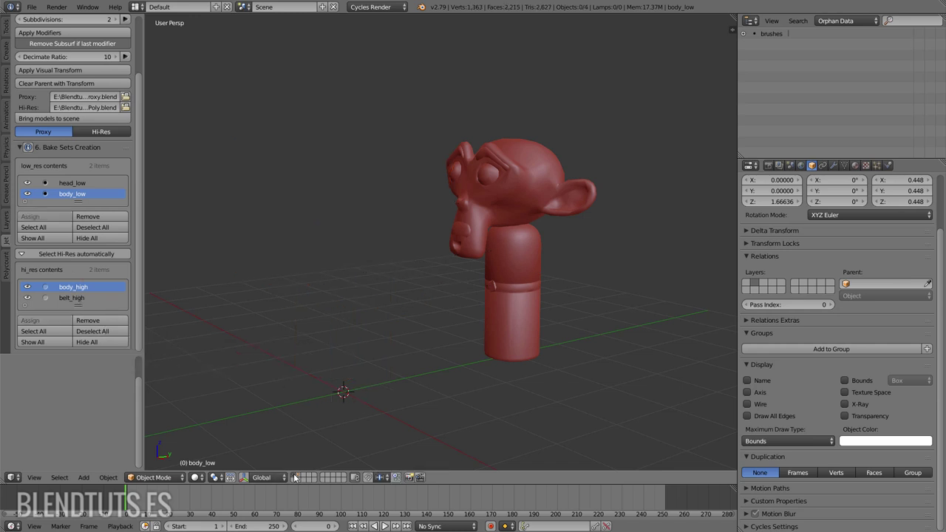
key(a)
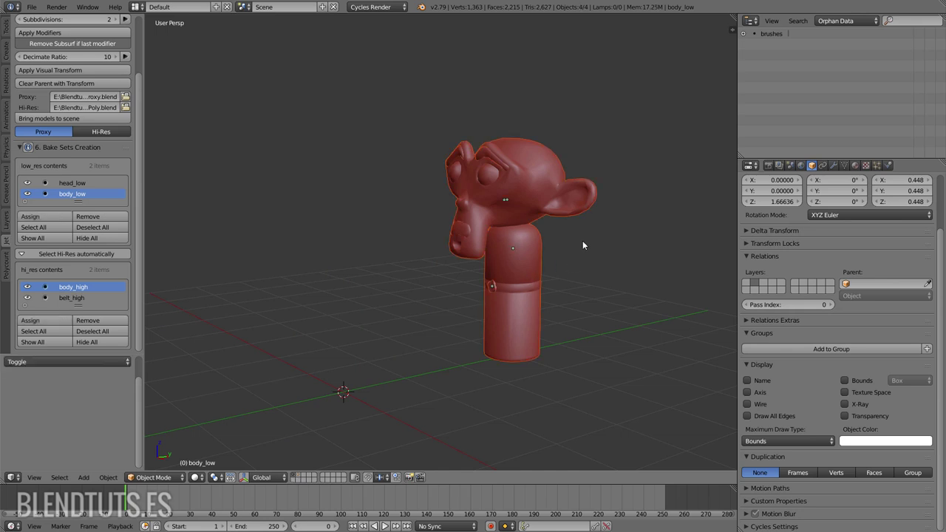
key(g)
key(y)
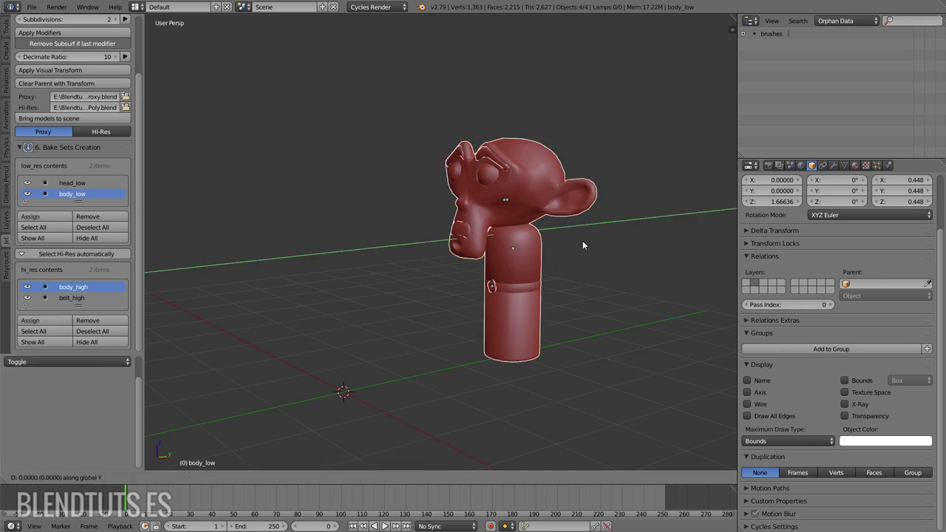
click(407, 349)
key(a)
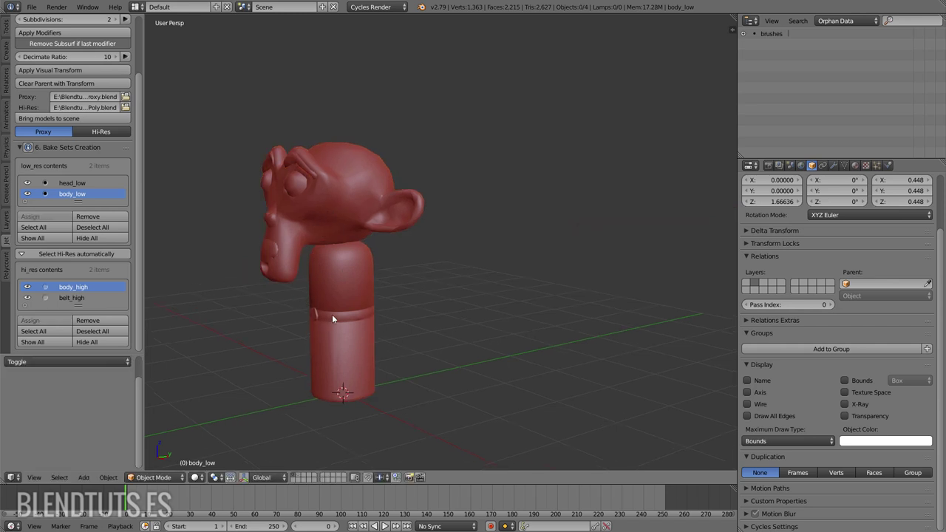
mouse_move(332, 314)
middle_down()
mouse_move(357, 313)
mouse_move(352, 277)
middle_up()
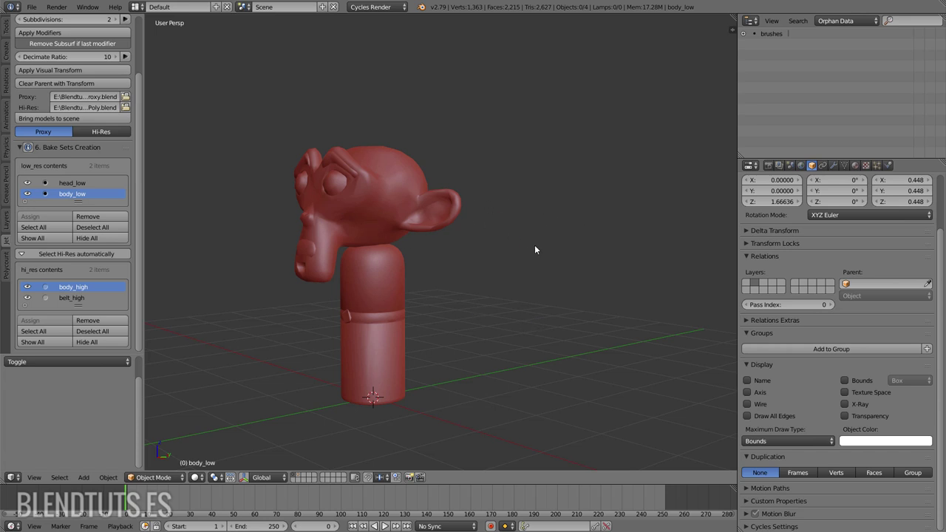
shift+click(302, 479)
Select the low-poly head bounds and raise them straight up along Z
right_click(468, 271)
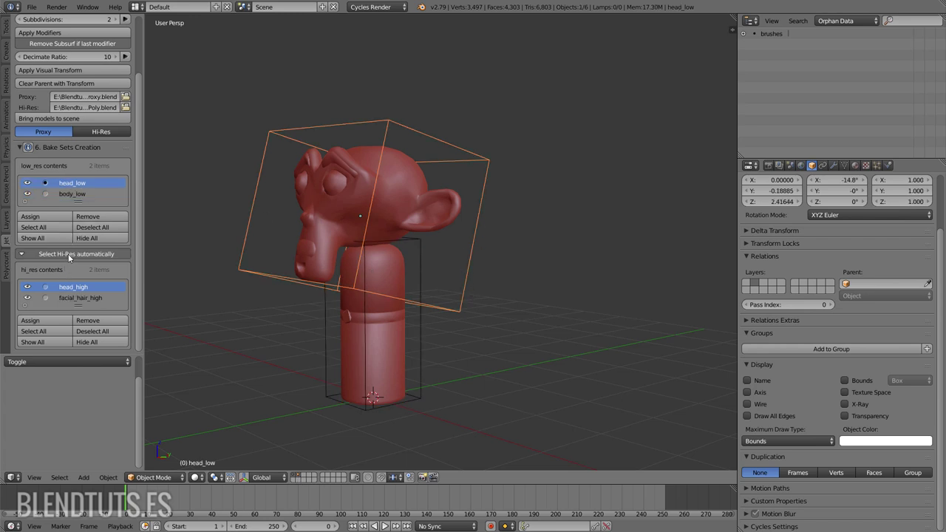
right_click(399, 292)
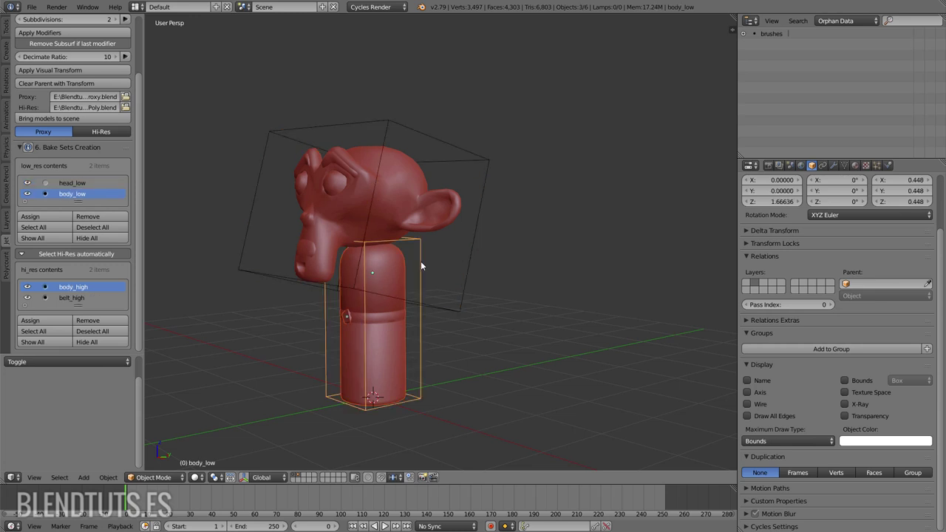
right_click(451, 140)
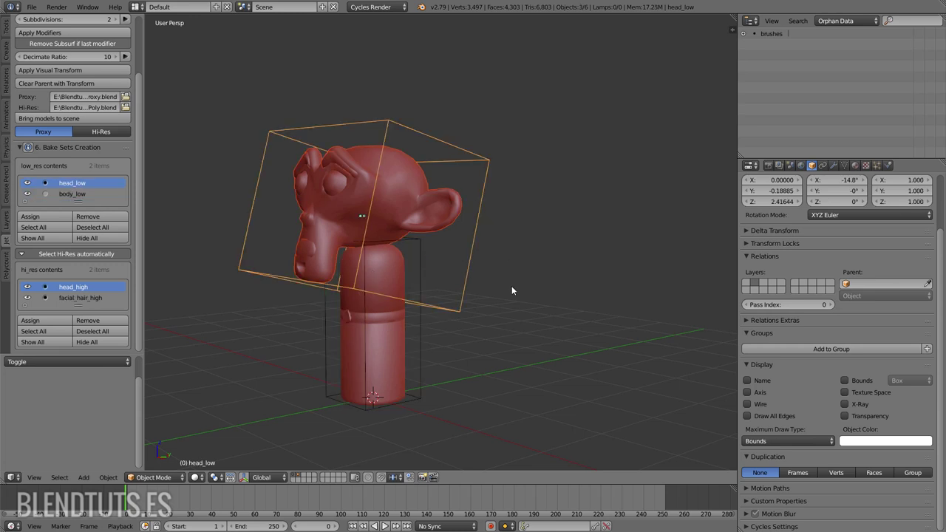
key(g)
key(z)
click(474, 211)
Tilt body_low -30.9° on X, move it along Z, then to 0.639 along Y
right_click(418, 249)
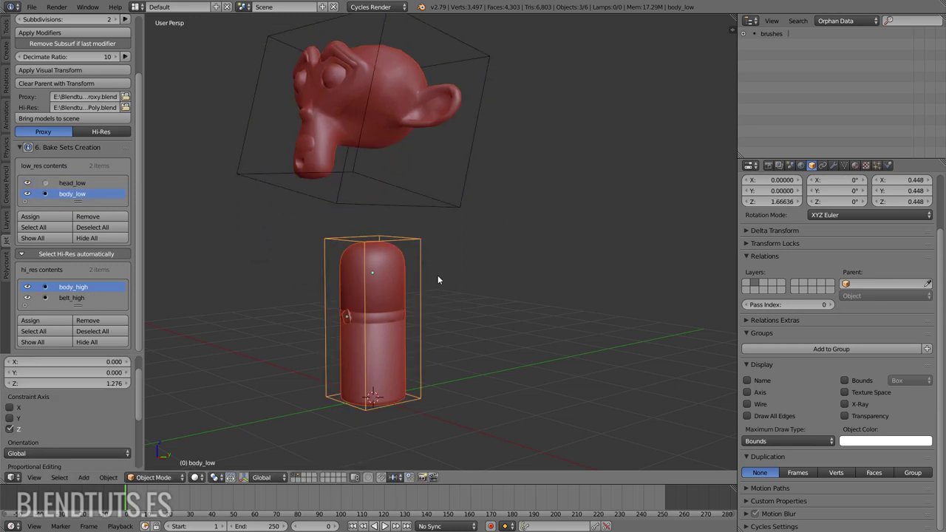
key(r)
key(x)
click(506, 305)
key(g)
key(z)
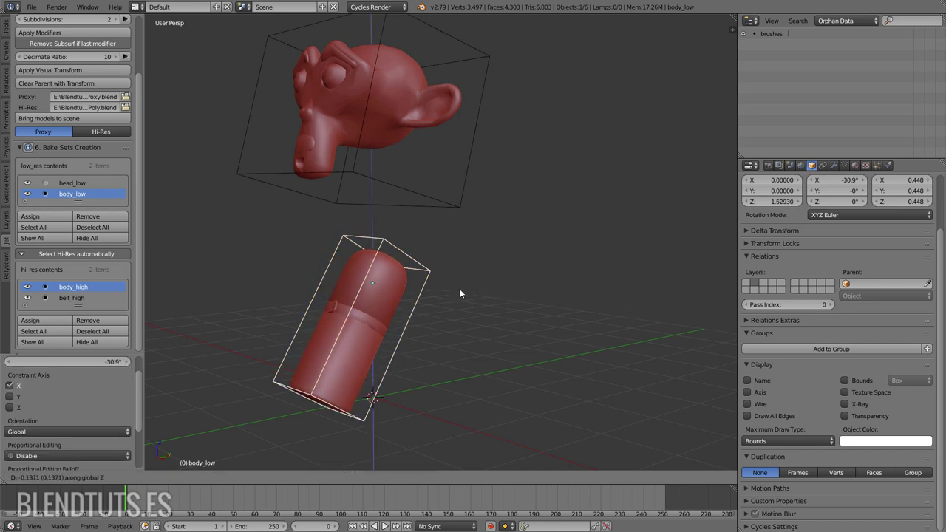
click(457, 295)
key(g)
key(y)
click(494, 293)
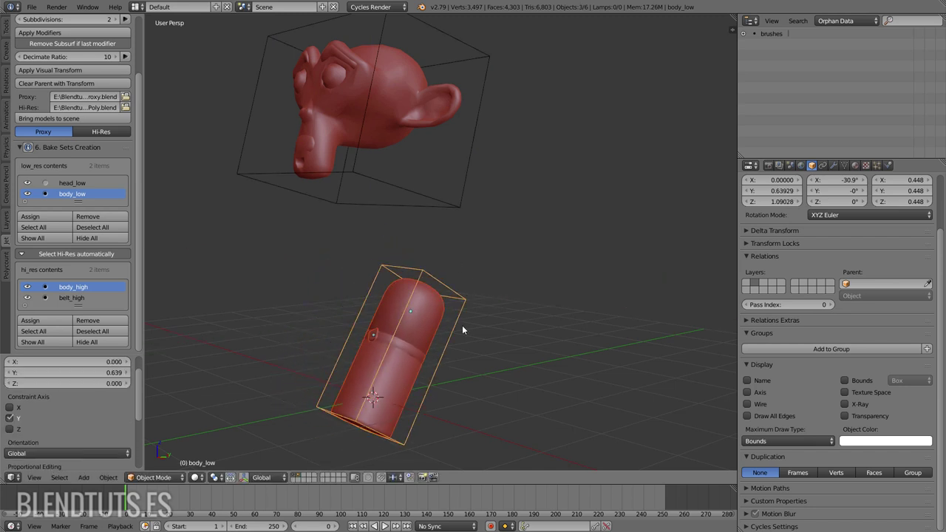
Show the high-res meshes in the Jet panel and orbit to inspect both moved pieces
scroll(104, 207, up, 3)
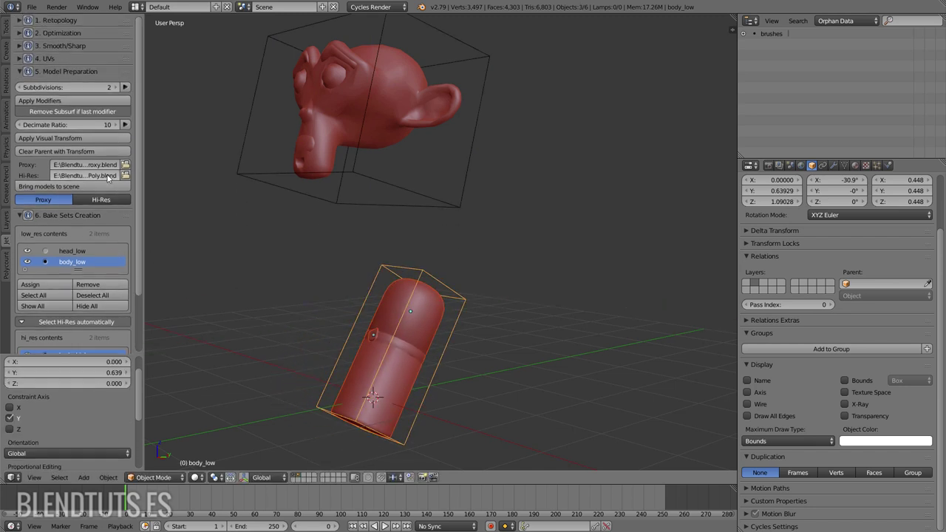
click(105, 200)
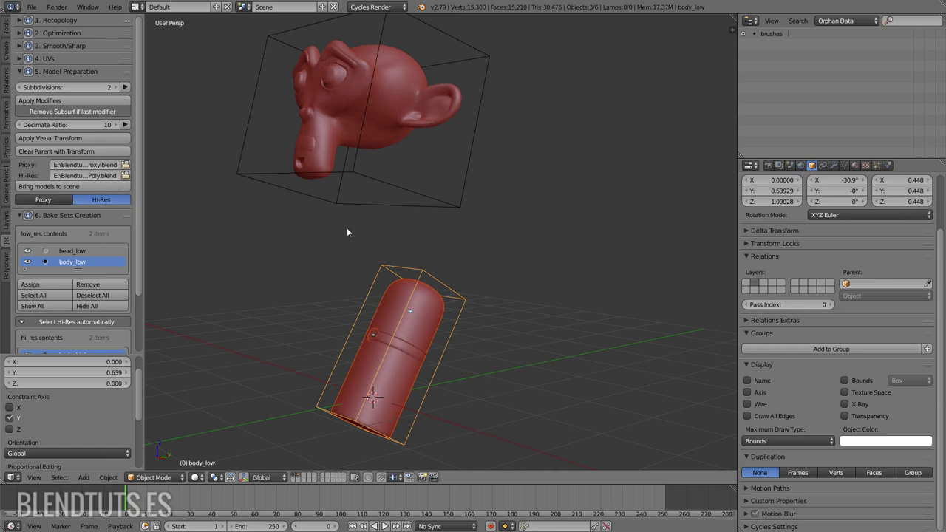
middle_drag(351, 112, 467, 164)
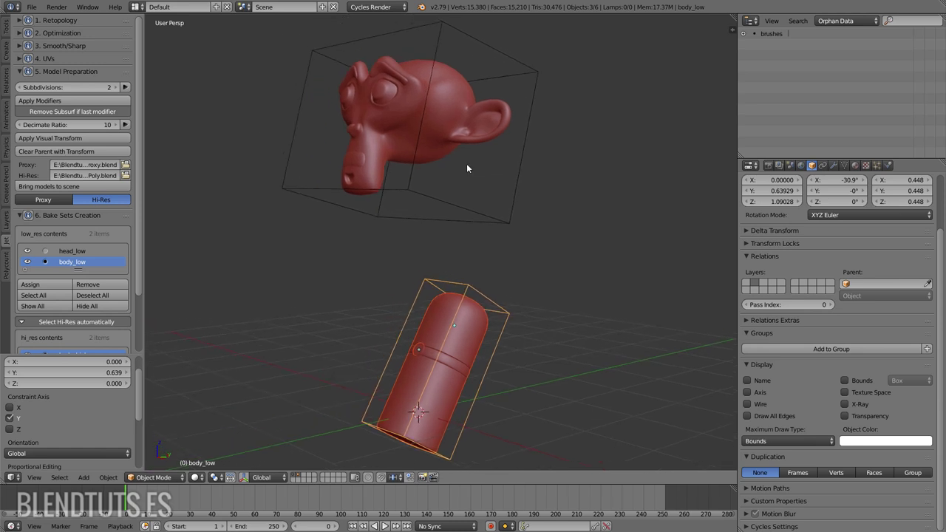
scroll(462, 157, down, 2)
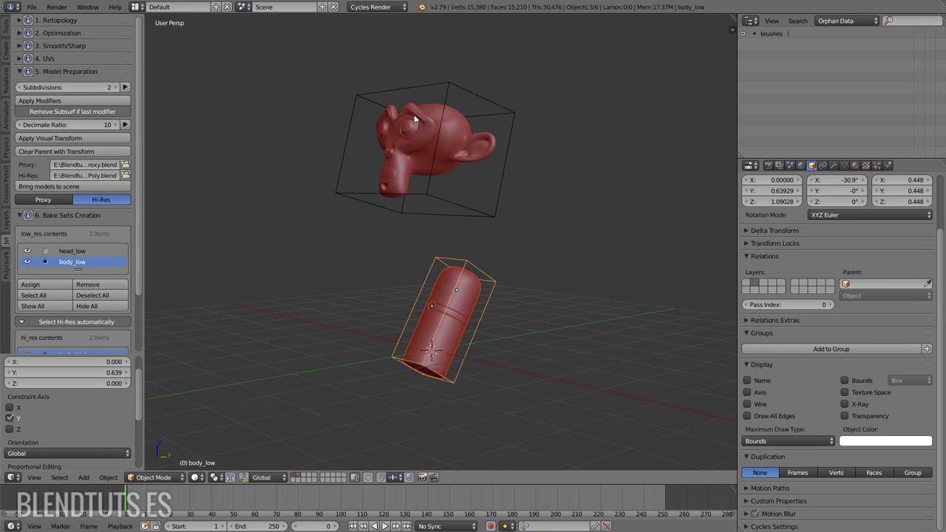
Select the monkey head's low-poly model, head_low, making it the active entry in Jet's Bake Sets
right_click(458, 82)
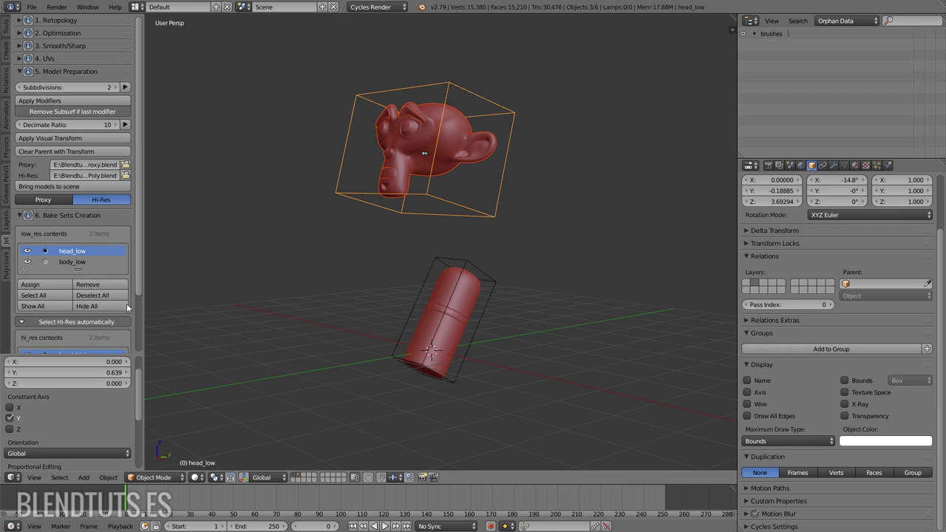
Alternate between body_low and head_low to review their hi_res pairings: body_high/belt_high and head_high/facial_hair_high
scroll(85, 311, down, 3)
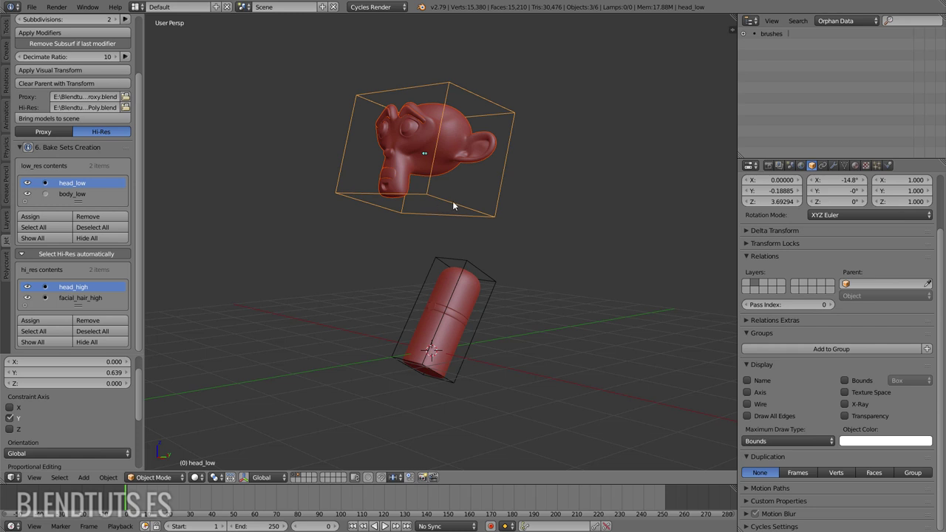
right_click(477, 259)
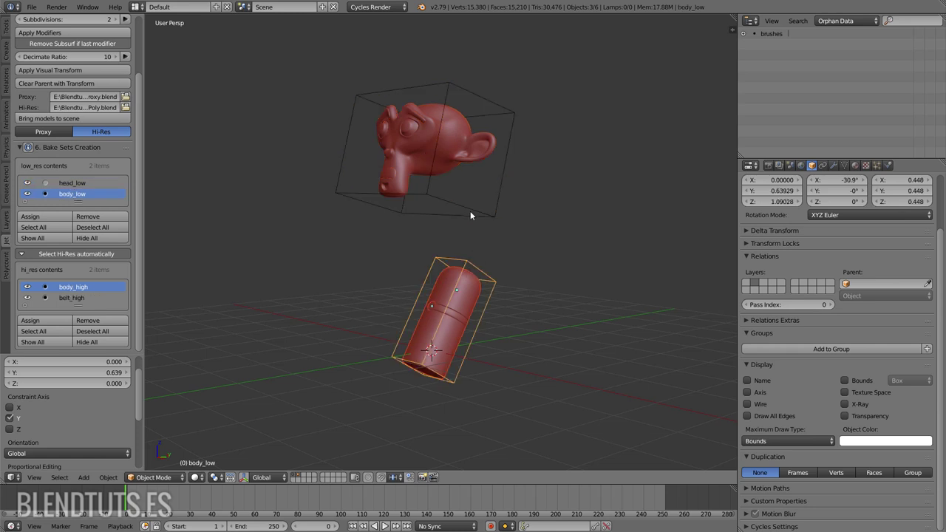
right_click(471, 211)
right_click(468, 257)
right_click(471, 222)
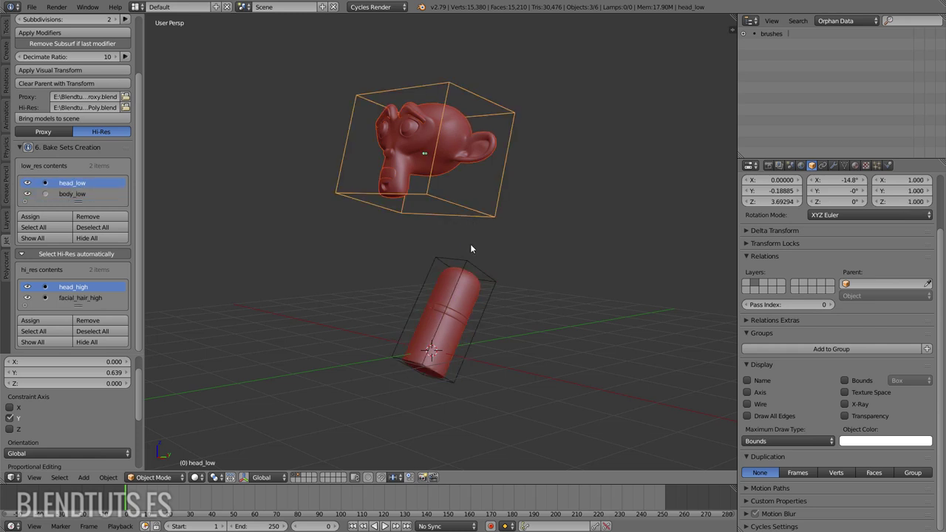
right_click(470, 255)
right_click(471, 207)
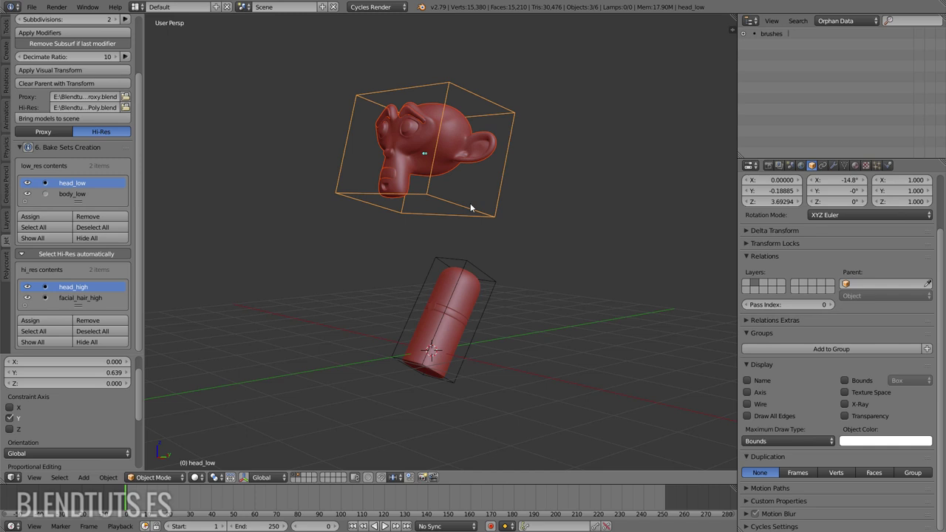